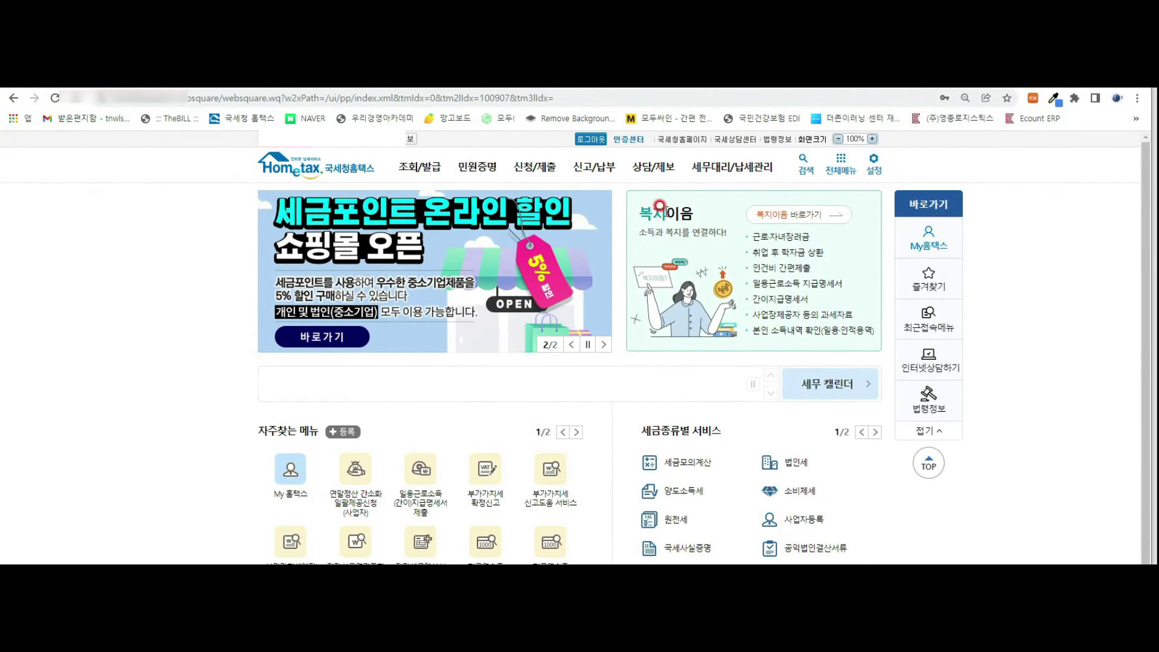
Step: Open the Hometax 세무대리/납세관리 page and go to the 전자(세금)계산서 합계표 inquiry under 세무대리인 공통
mouse_move(728, 173)
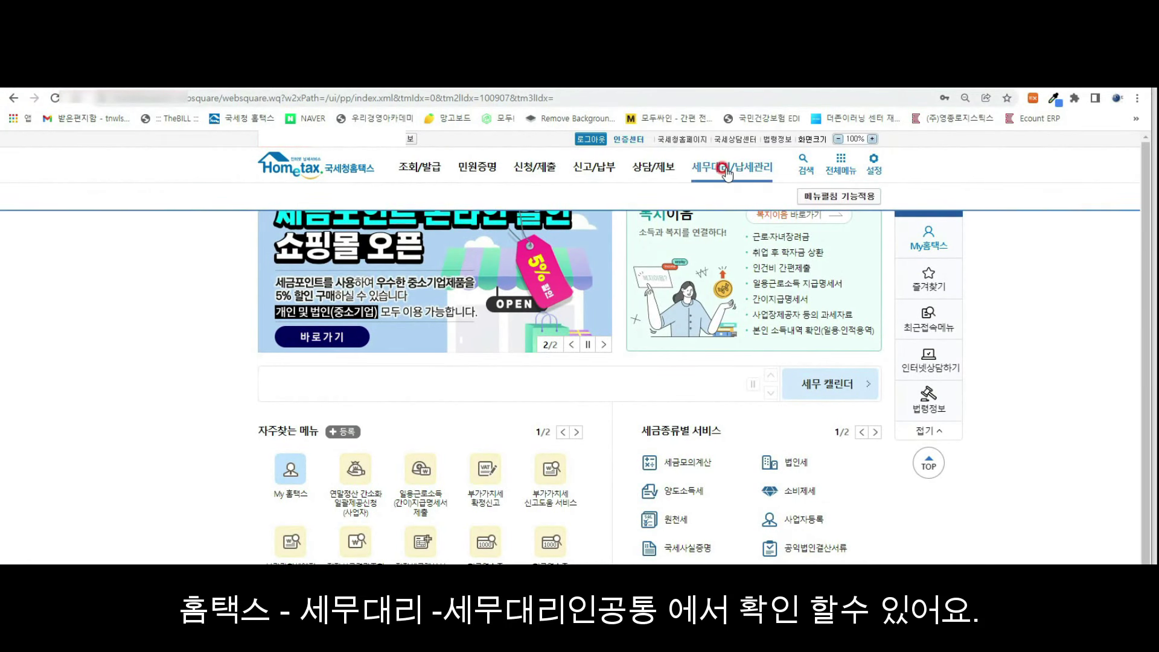
left_click(728, 173)
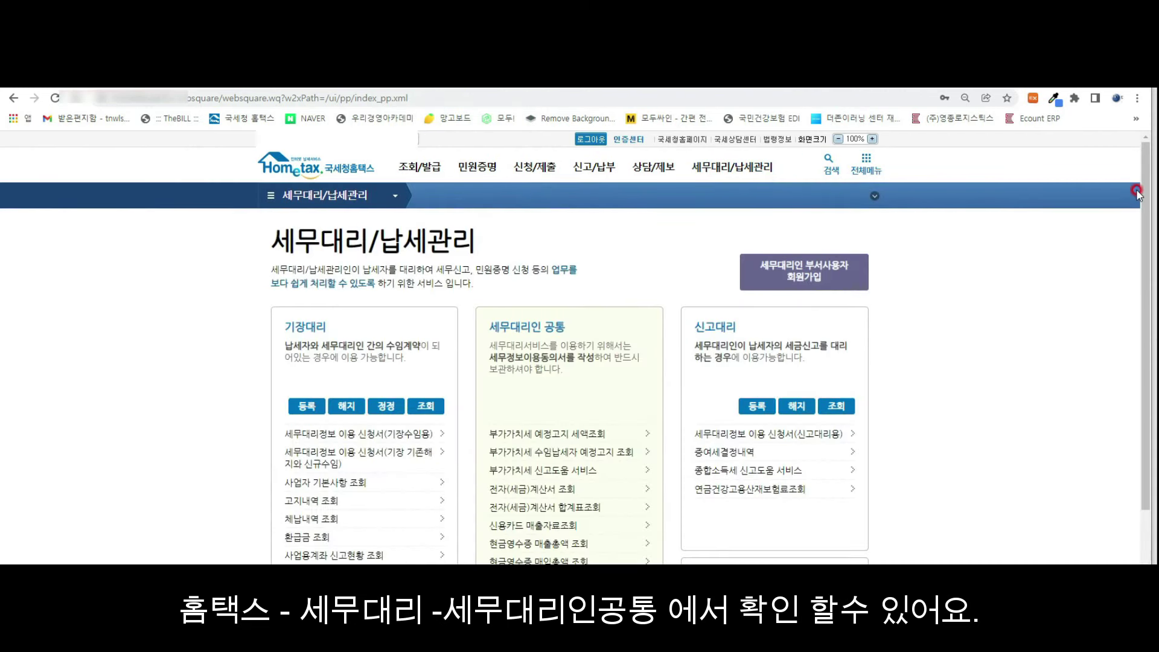
left_click_drag(1138, 192, 1127, 310)
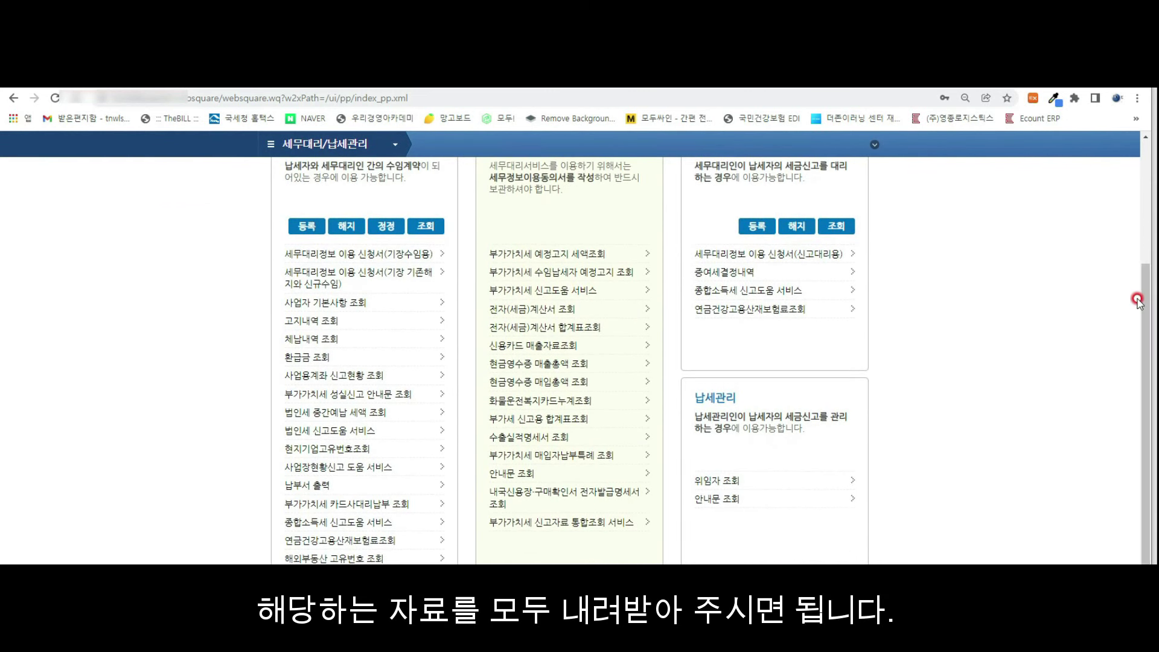
left_click(558, 333)
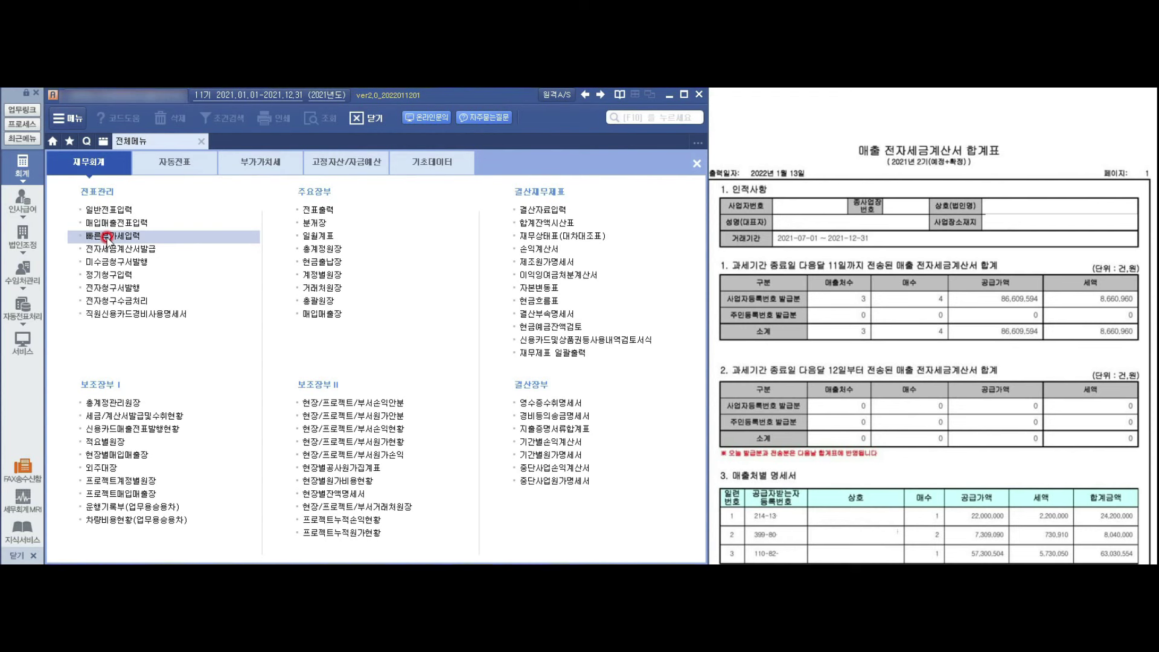
left_click(265, 162)
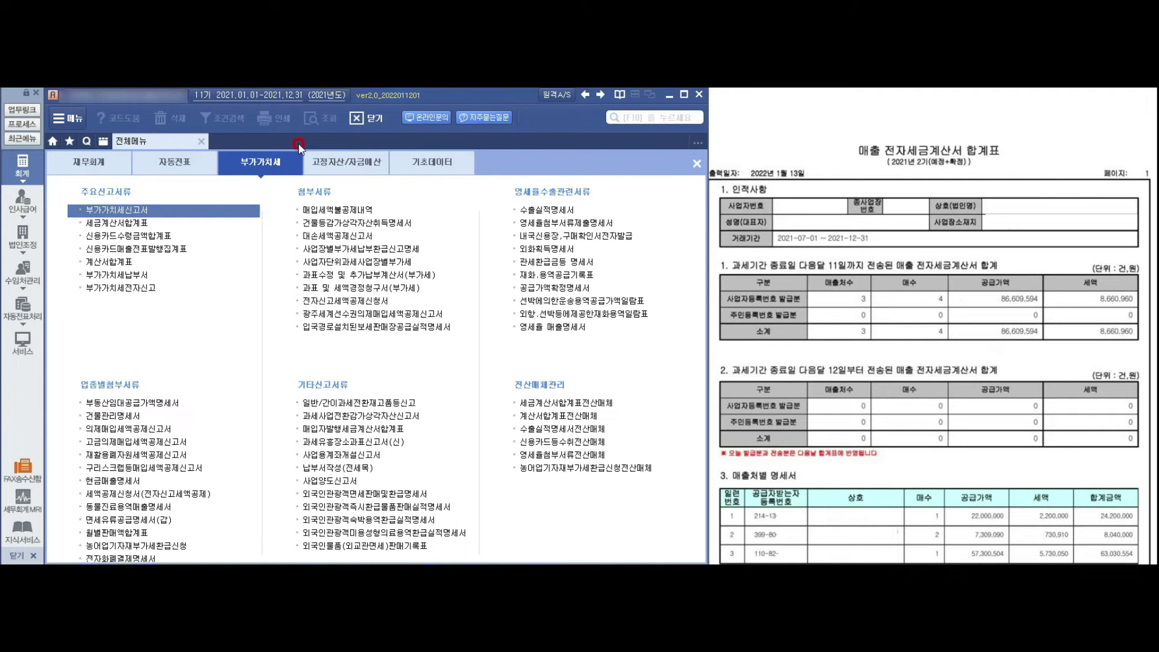
left_click(175, 159)
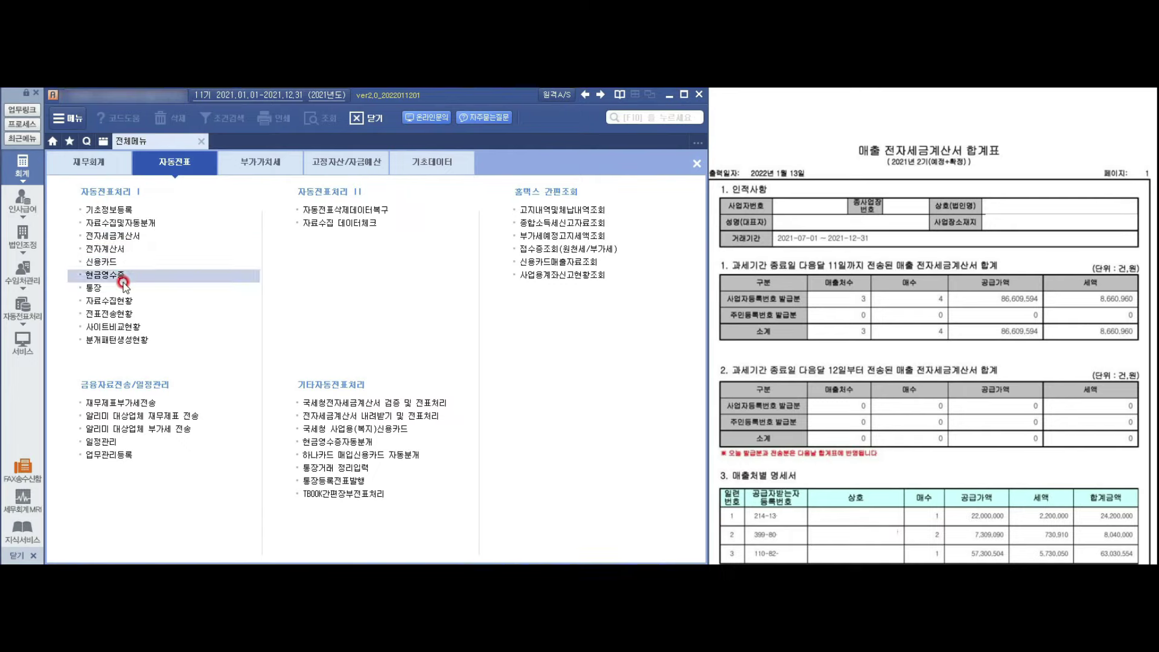
left_click(72, 165)
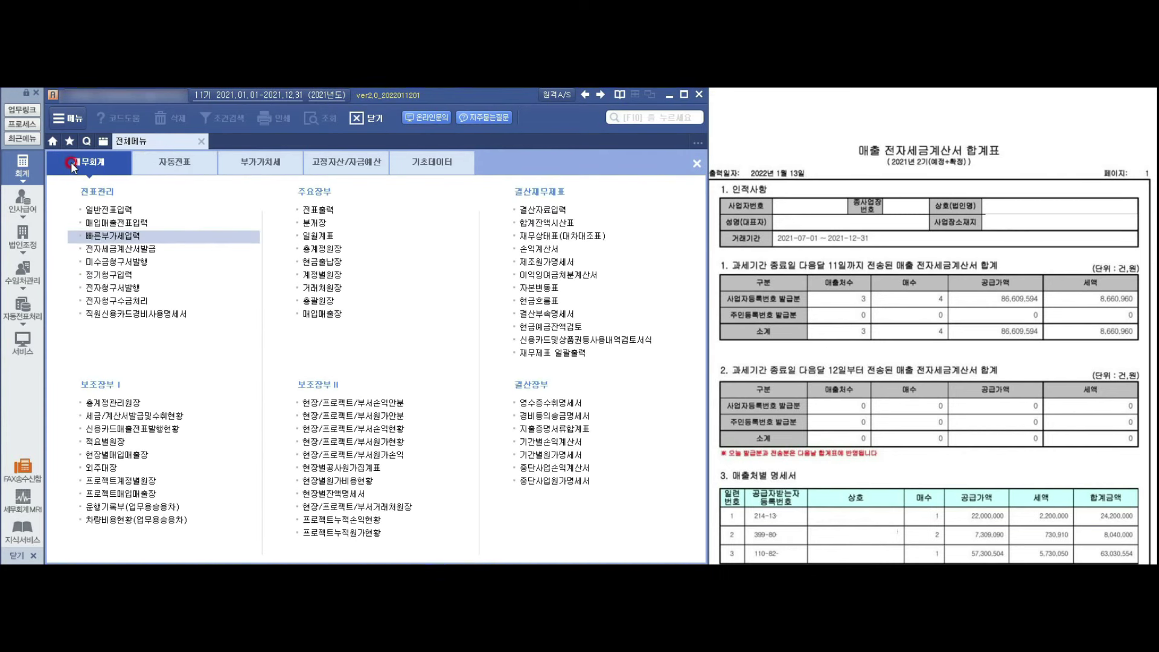
left_click(154, 170)
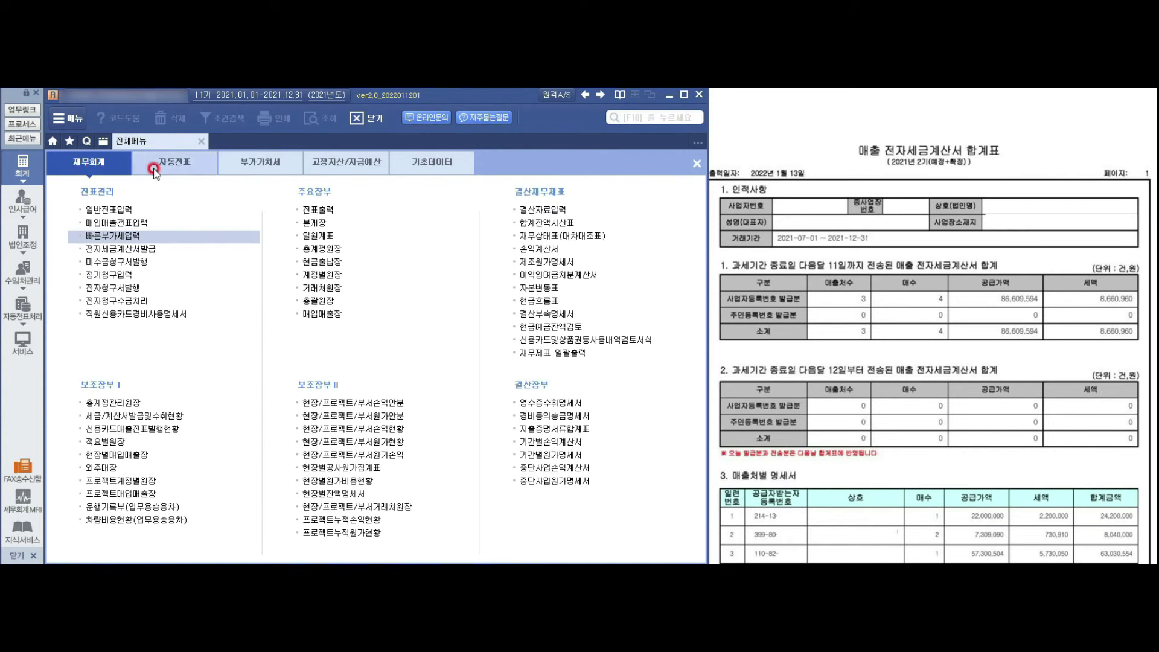
Step: In the accounting program, open the VAT 세금계산서합계표 and load it for July to December 2021
left_click(244, 168)
left_click(87, 221)
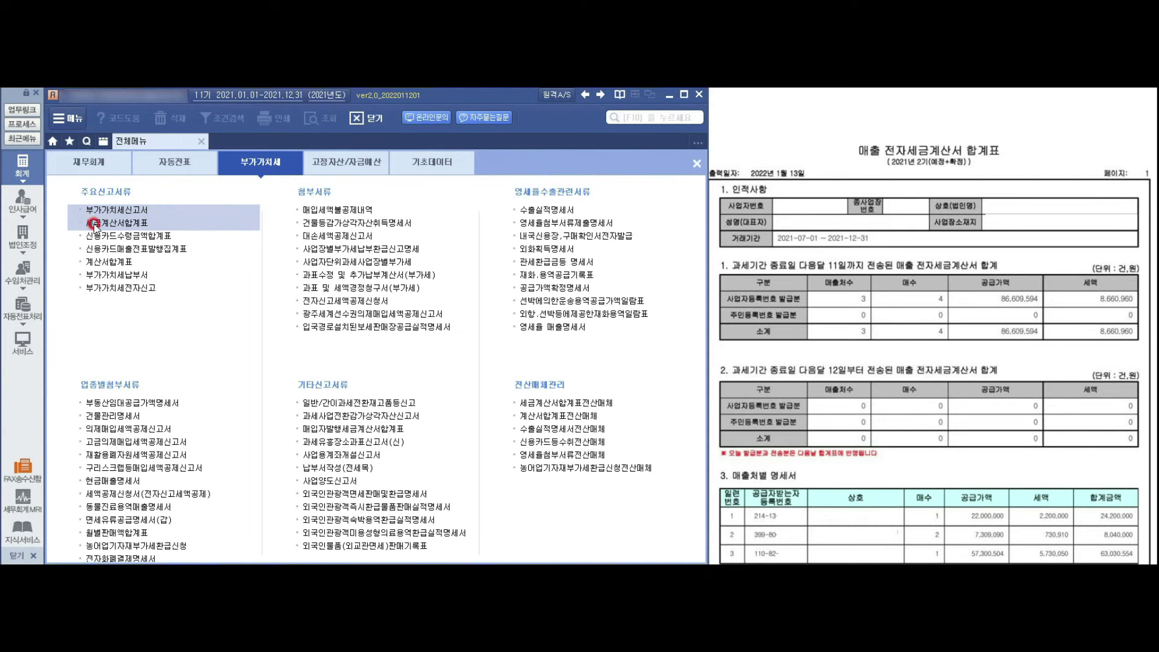
left_click(97, 328)
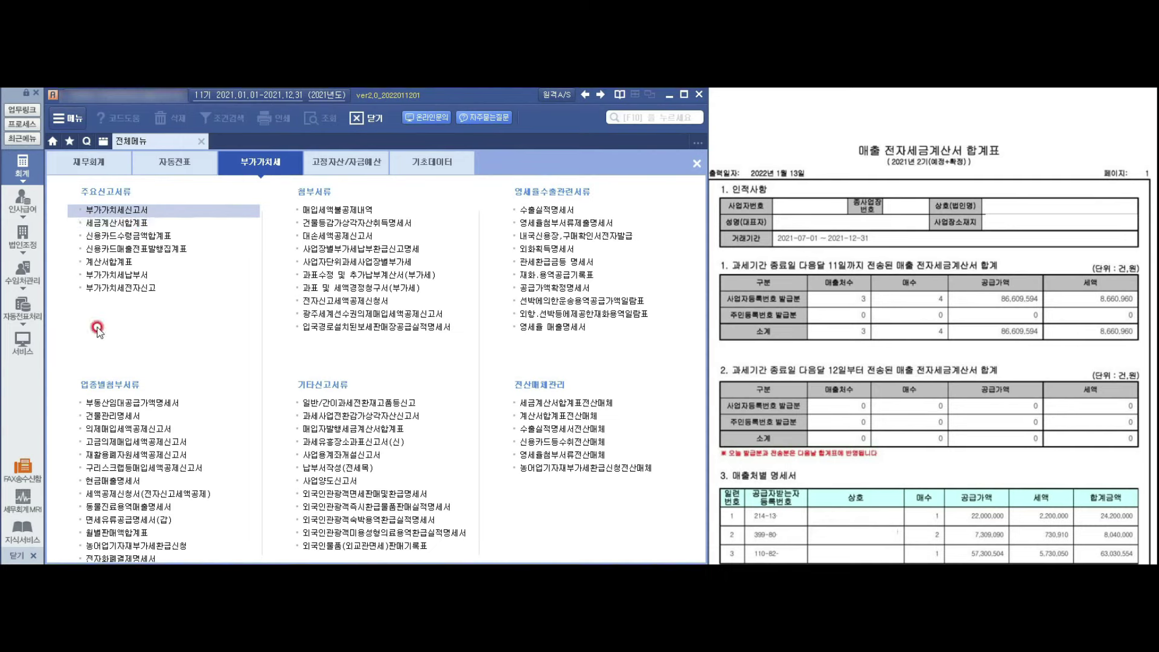
left_click(313, 290)
left_click(97, 223)
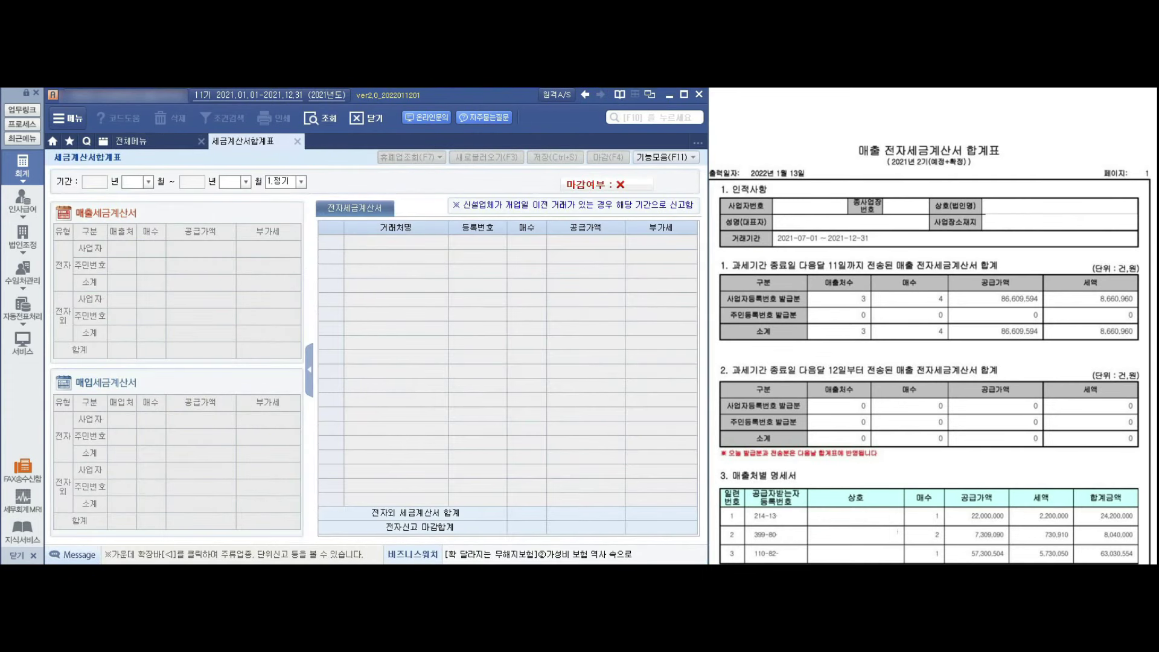
key("Return")
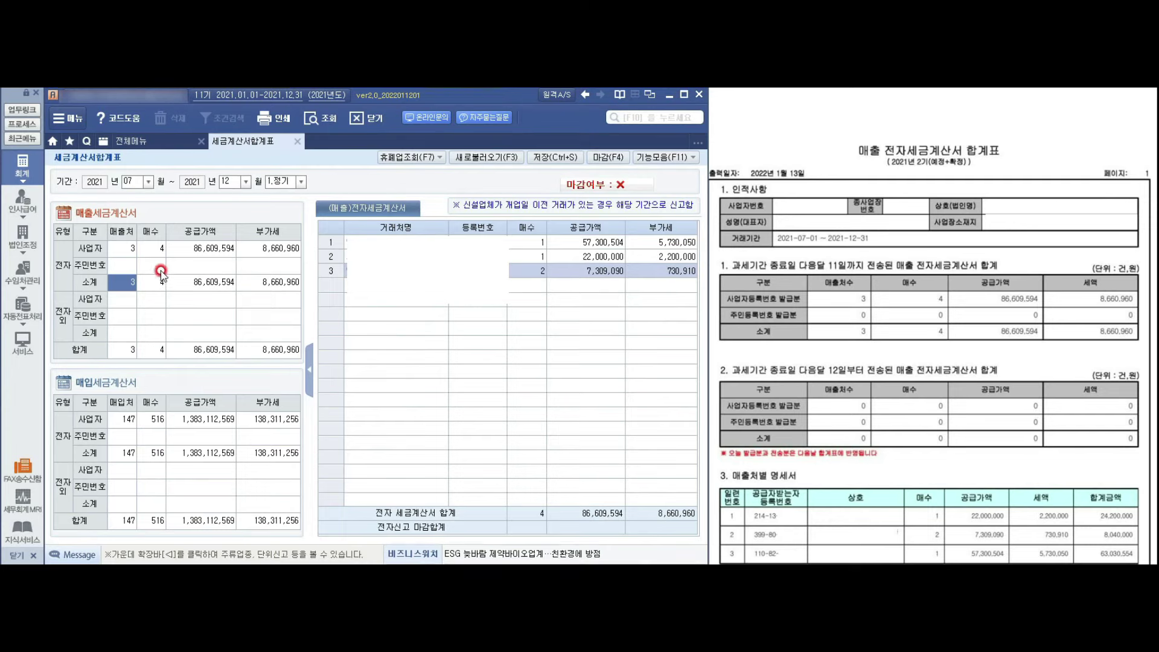
Step: Check the sales electronic tax invoices, and list the suppliers behind the purchase 사업자 row to compare with the Hometax summary
key("Up")
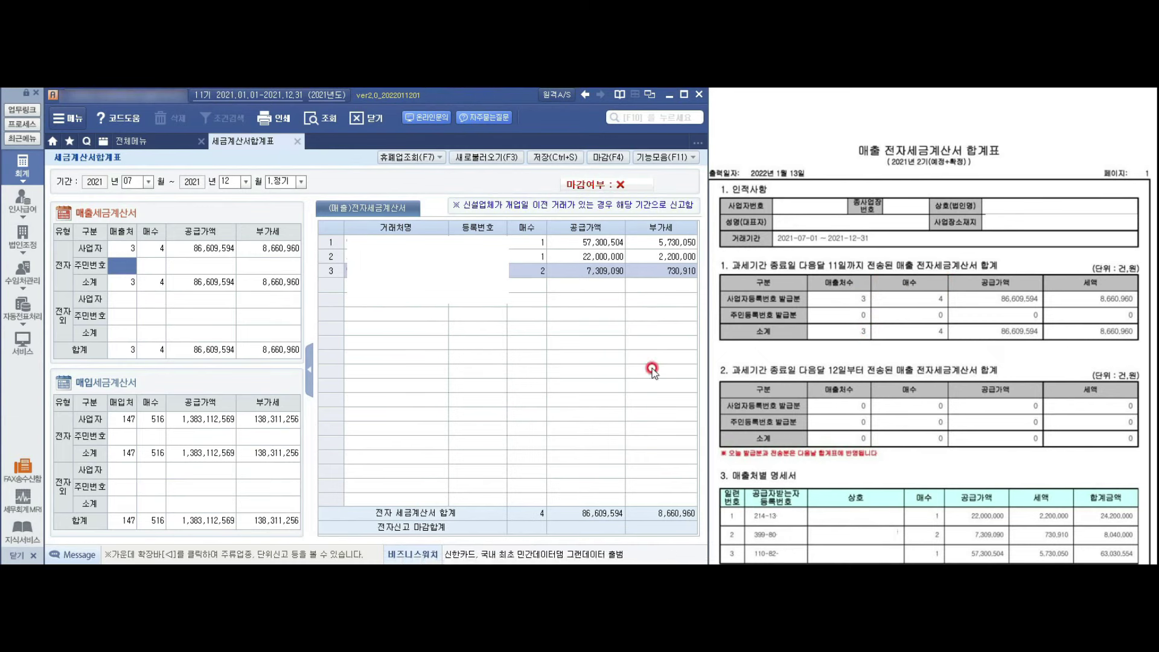
left_click(128, 425)
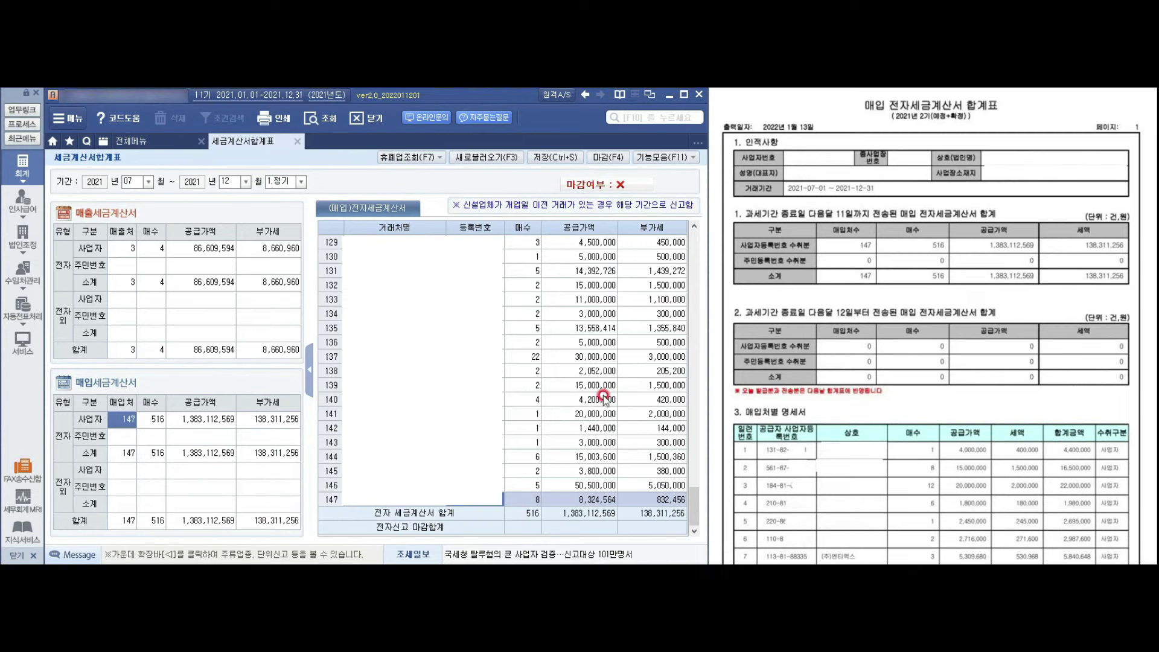
left_click(441, 157)
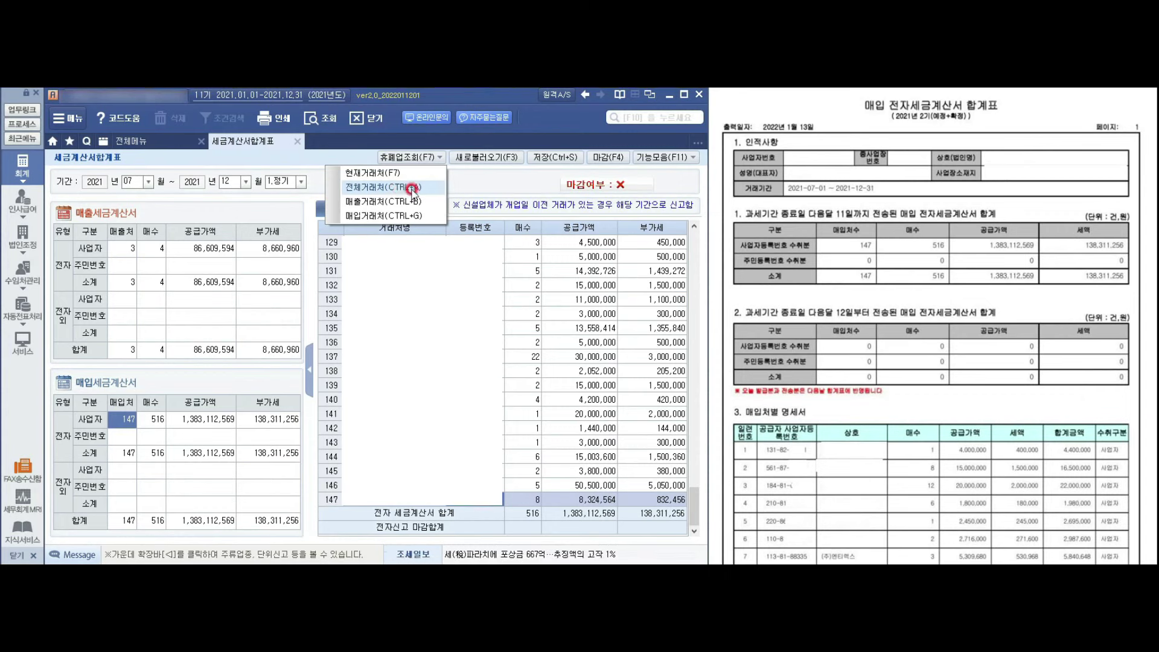
left_click(413, 190)
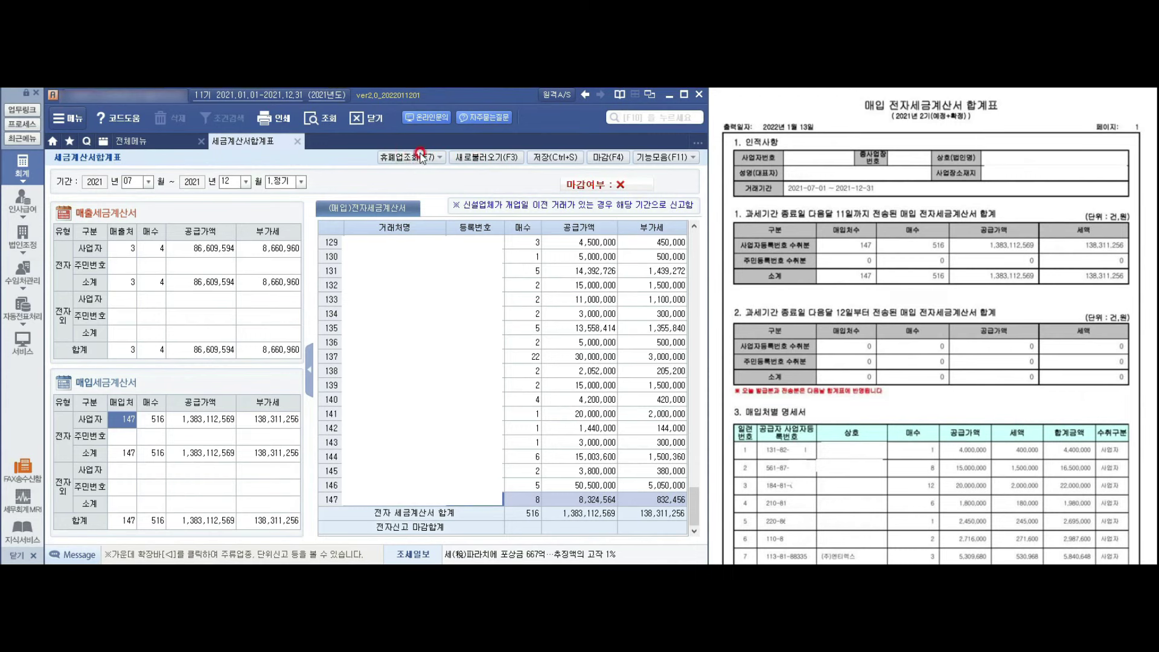
left_click(385, 158)
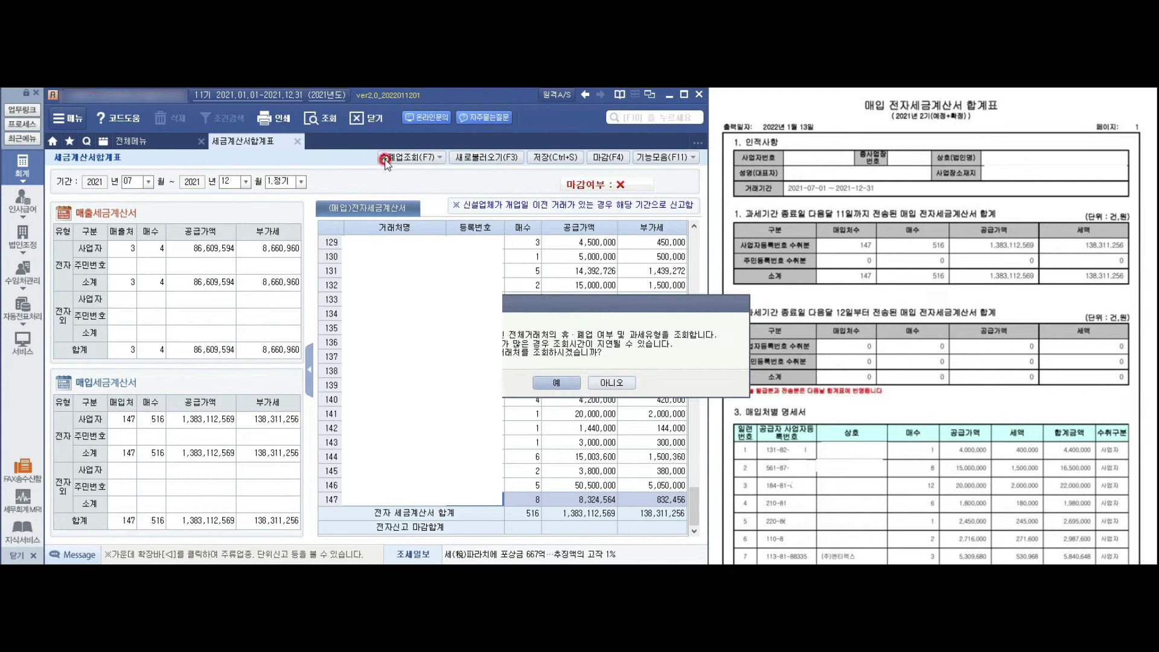
left_click(612, 382)
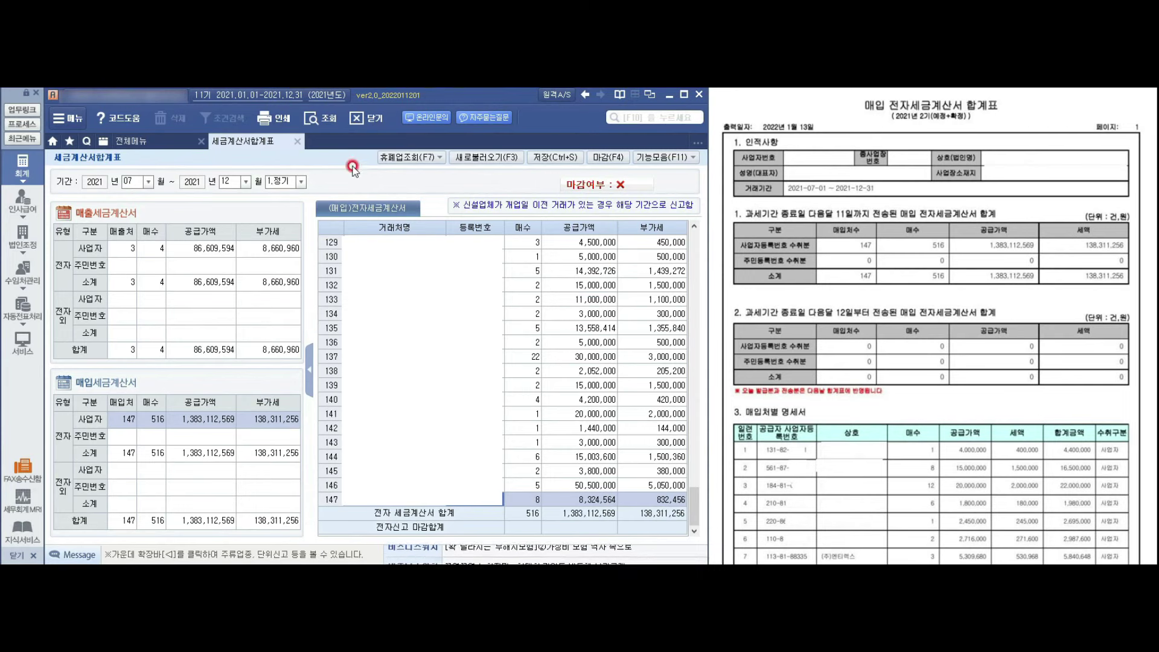
left_click(440, 159)
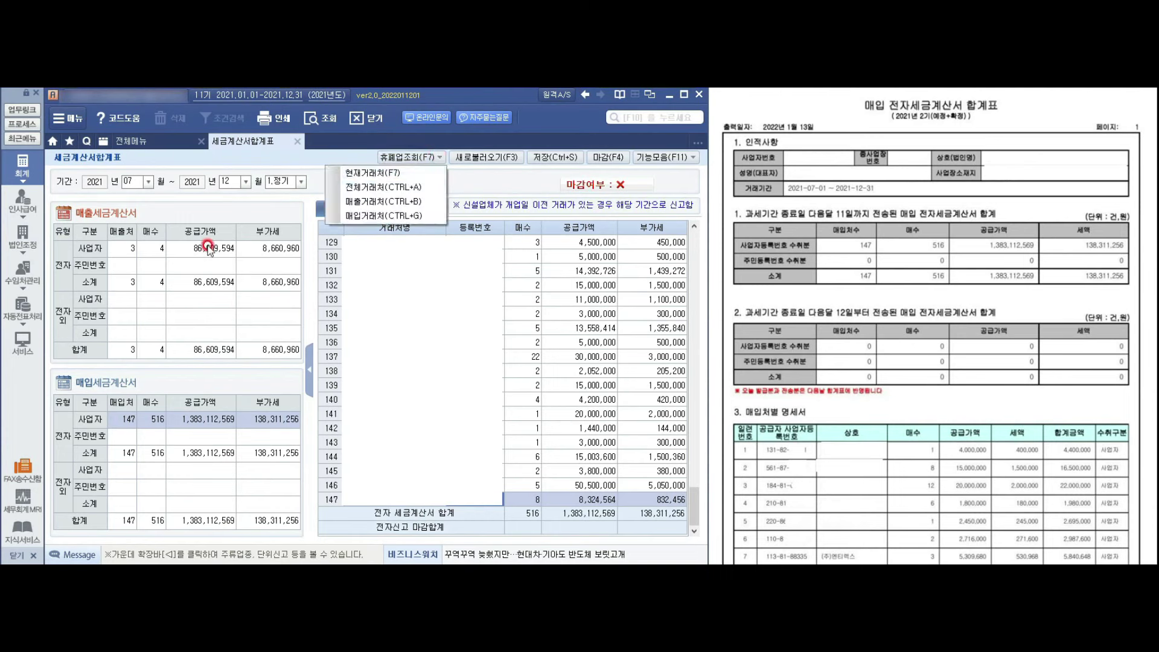
left_click(474, 182)
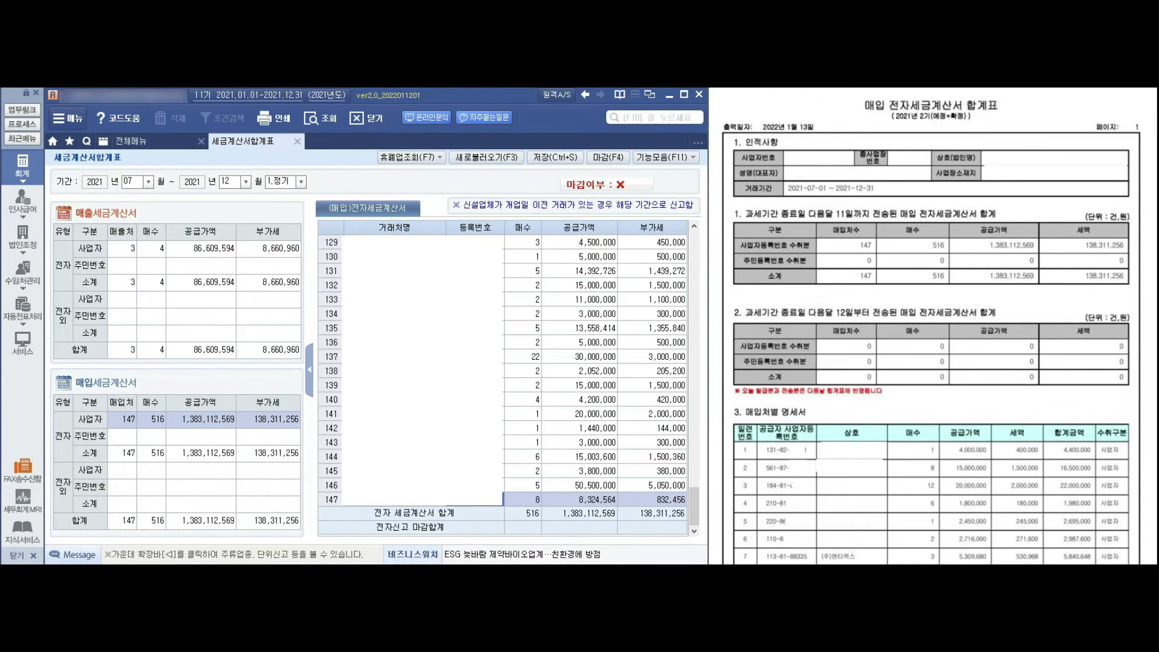
Step: Check the business closure status (휴폐업조회) of the supplier in row 130 and dismiss the result
left_click(477, 256)
left_click(394, 156)
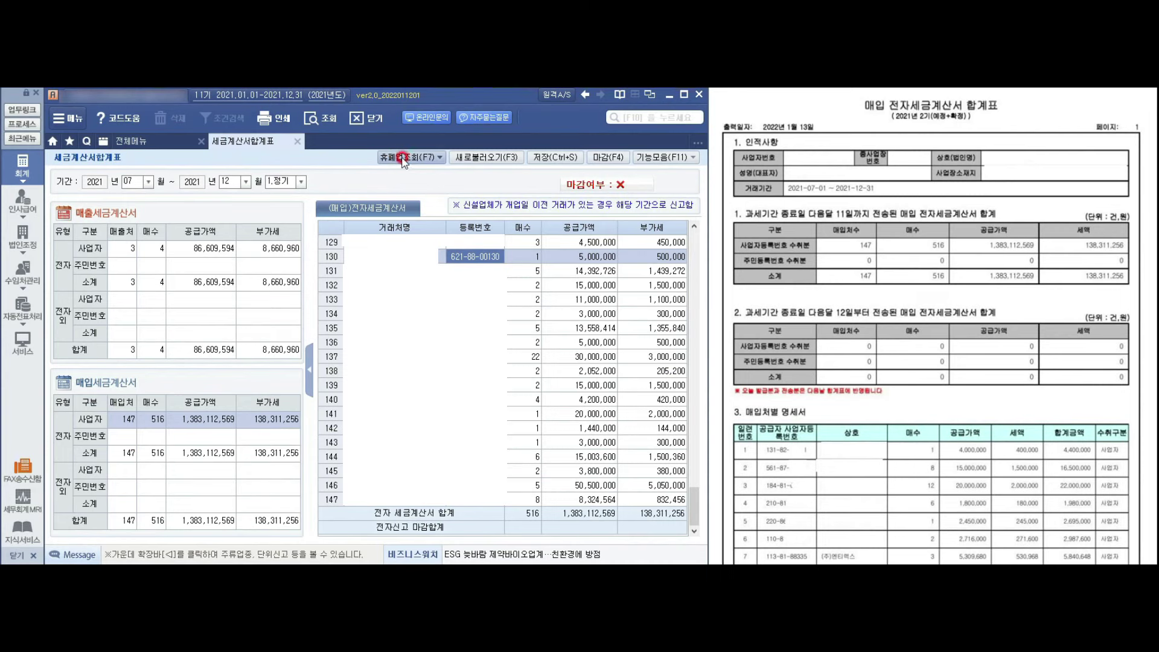
left_click(402, 159)
left_click(477, 248)
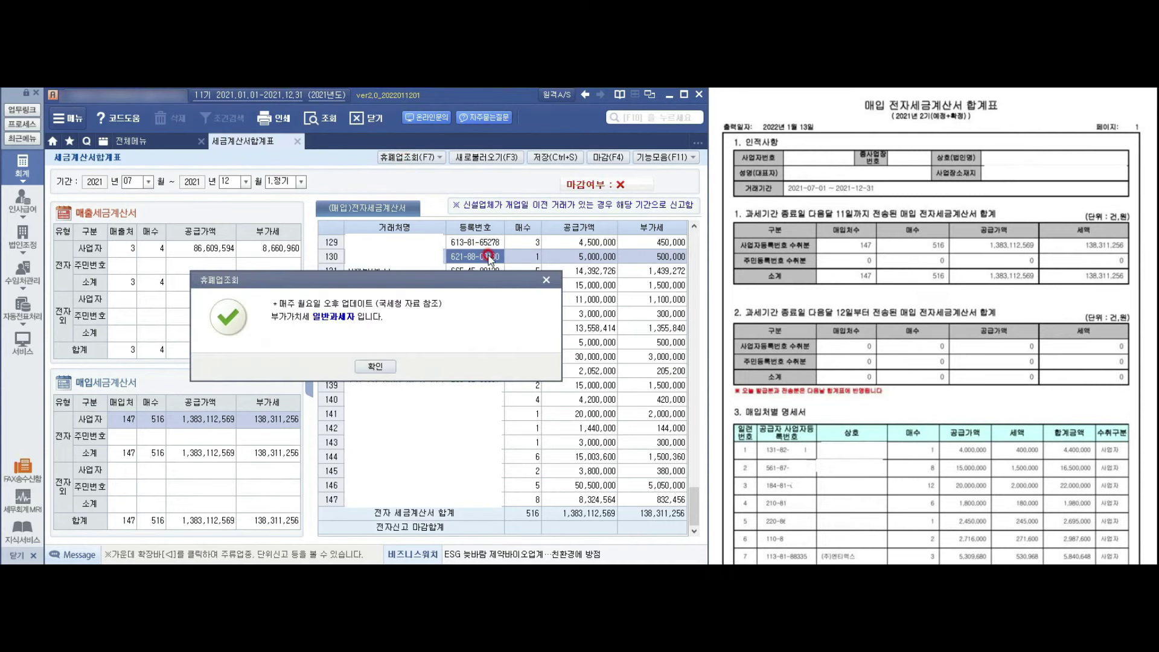
left_click(504, 256)
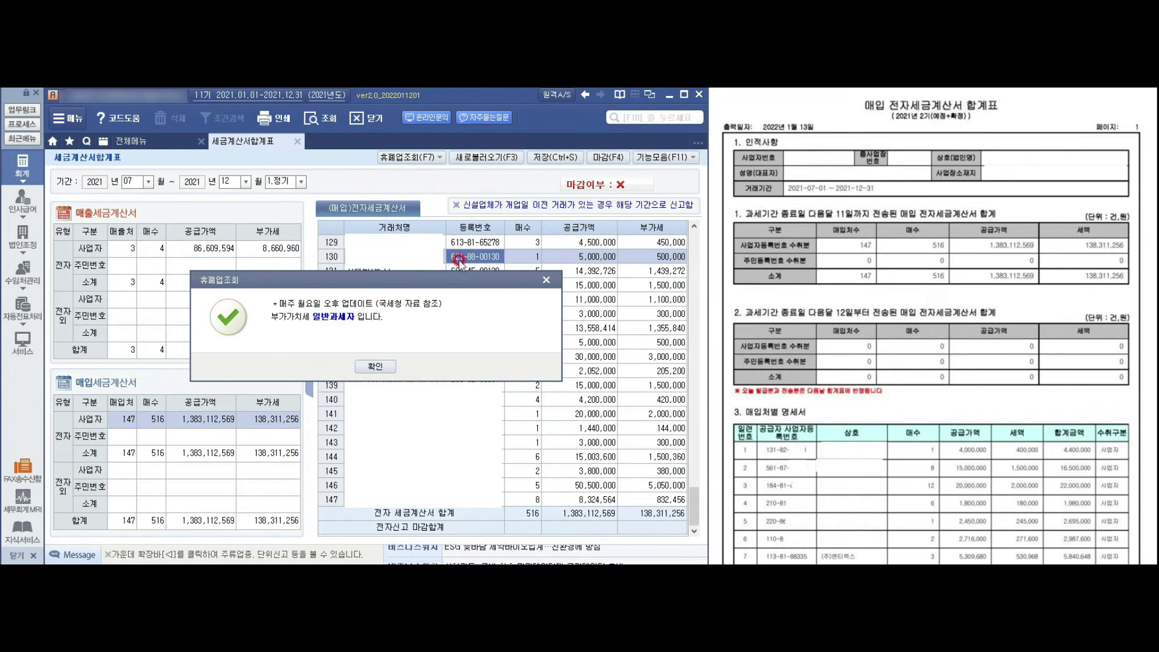
left_click(401, 332)
left_click(386, 366)
left_click(672, 355)
left_click_drag(695, 521, 672, 241)
left_click(440, 157)
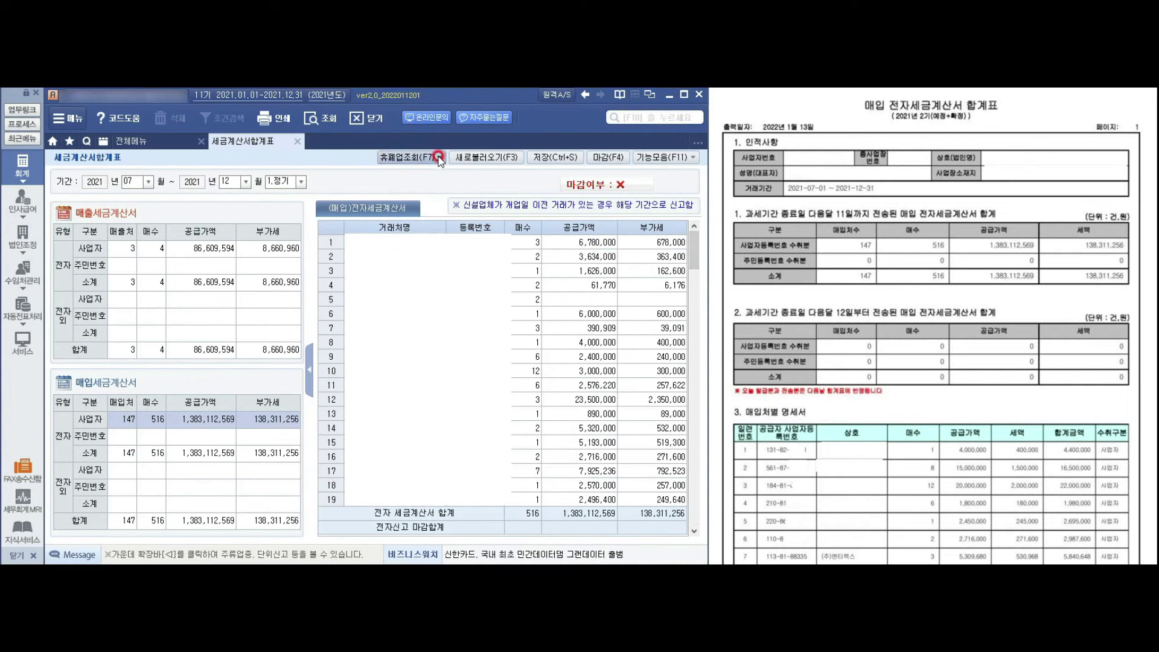
left_click(395, 193)
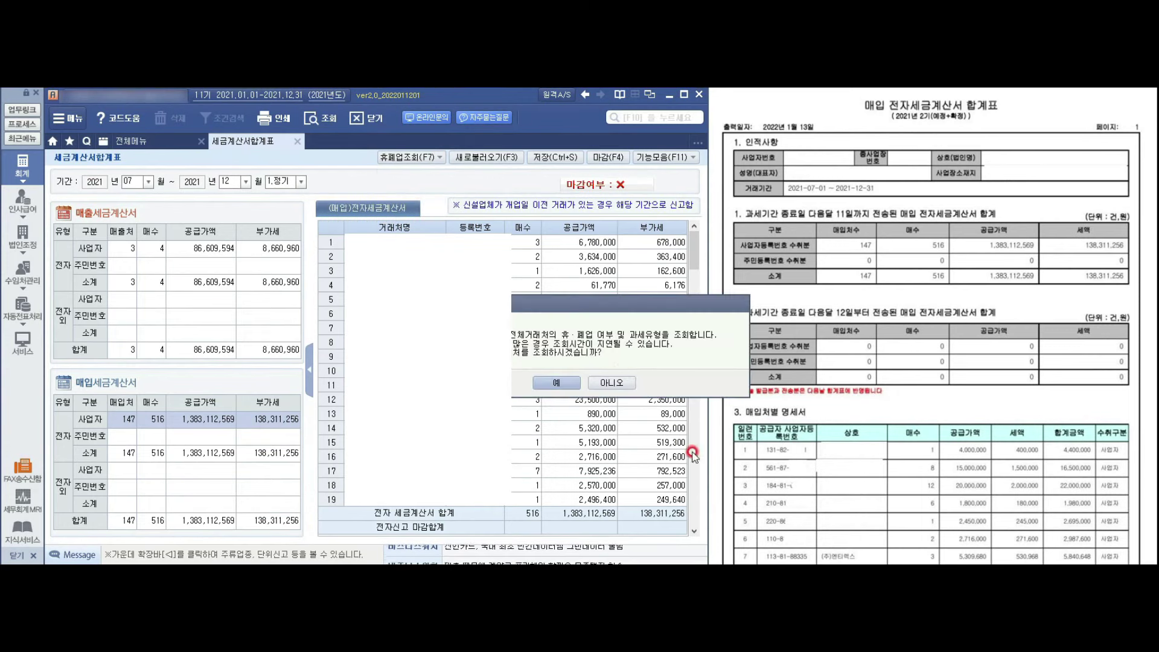
left_click(625, 385)
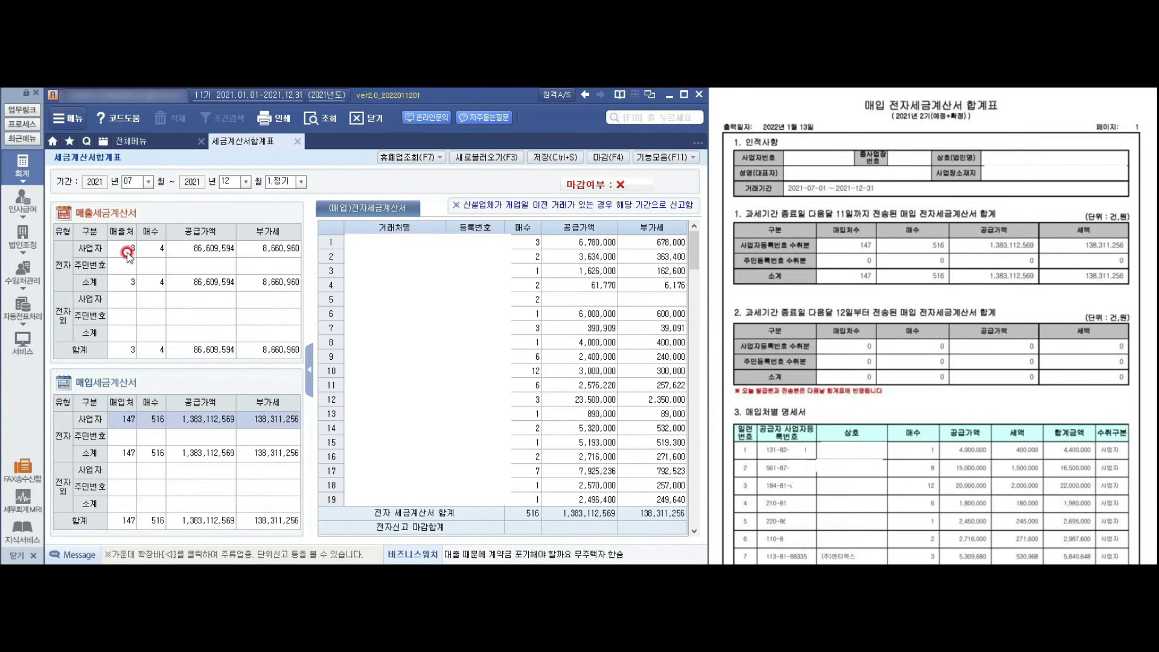
Step: Mark the July to December tax invoice summary as closed (마감)
left_click(609, 158)
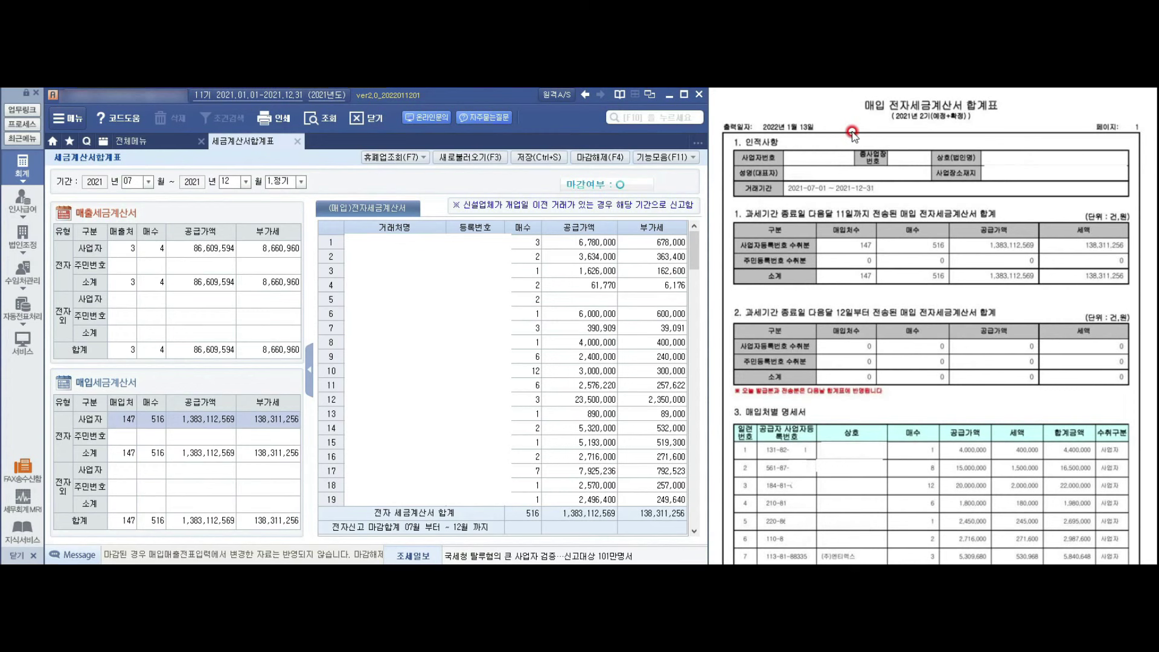
Step: Open the 신용카드수령금액합계표 and load its card purchase records for months 07 to 12 of 2021
left_click(153, 146)
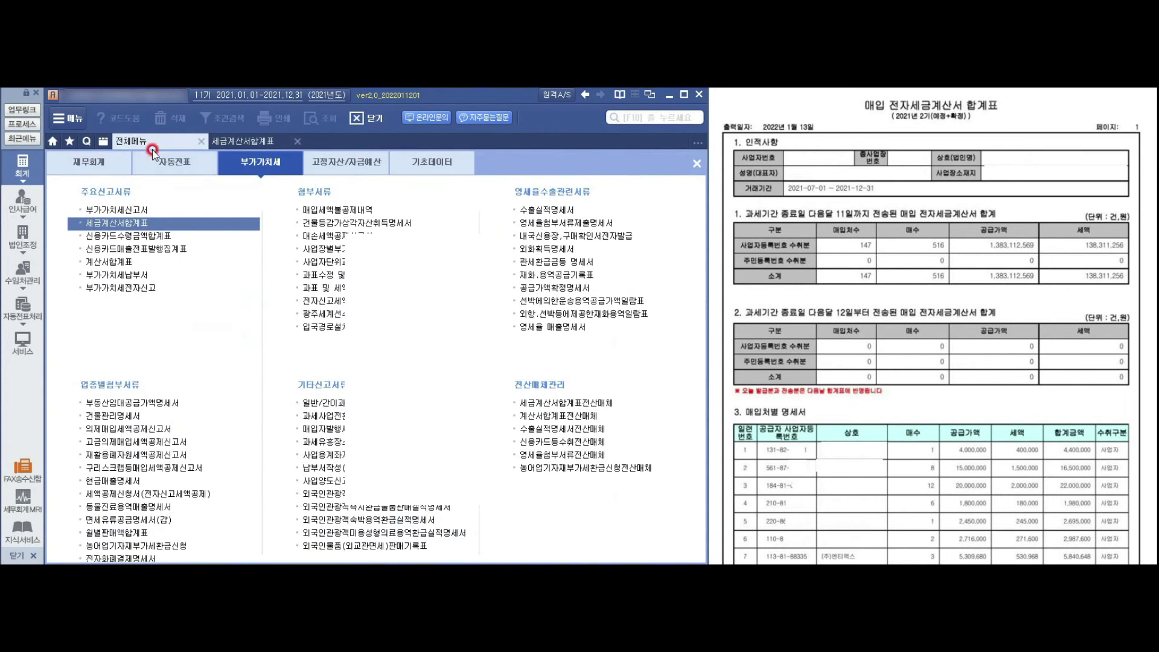
left_click(125, 225)
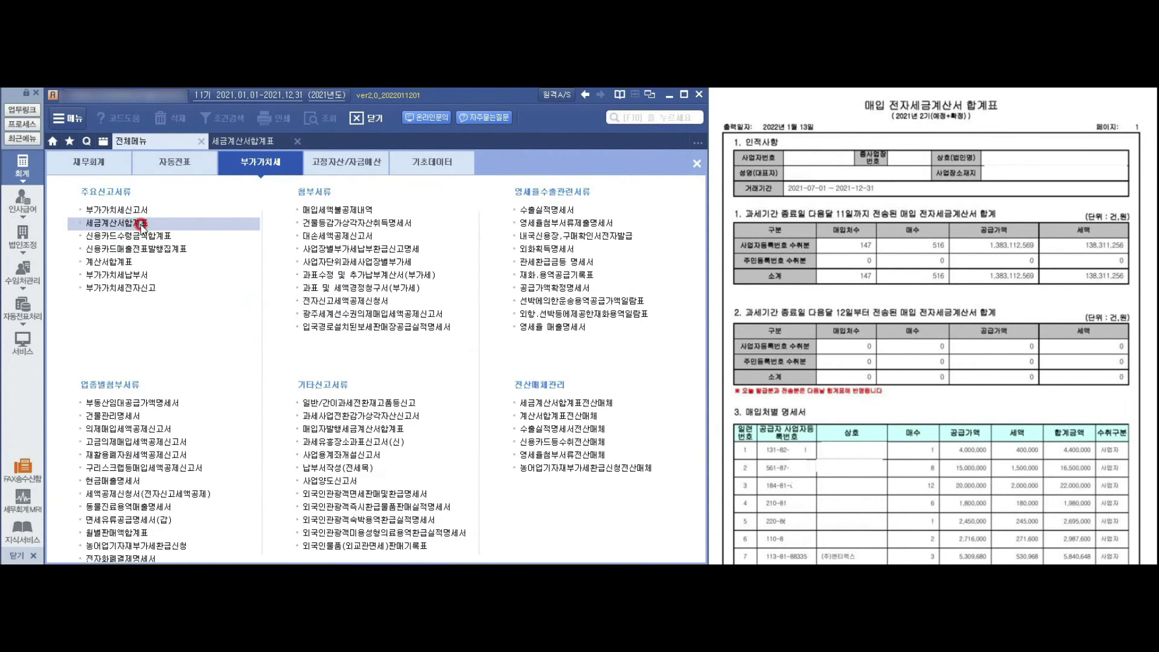
left_click(143, 232)
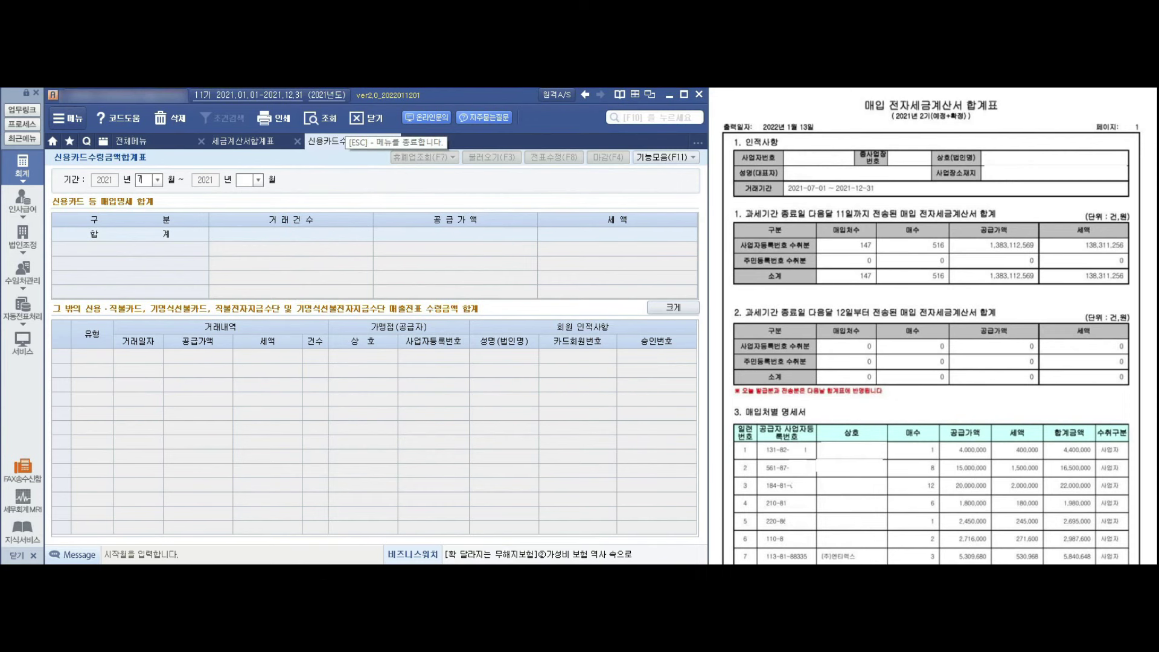
type("07")
key("Return")
type("12")
key("Return")
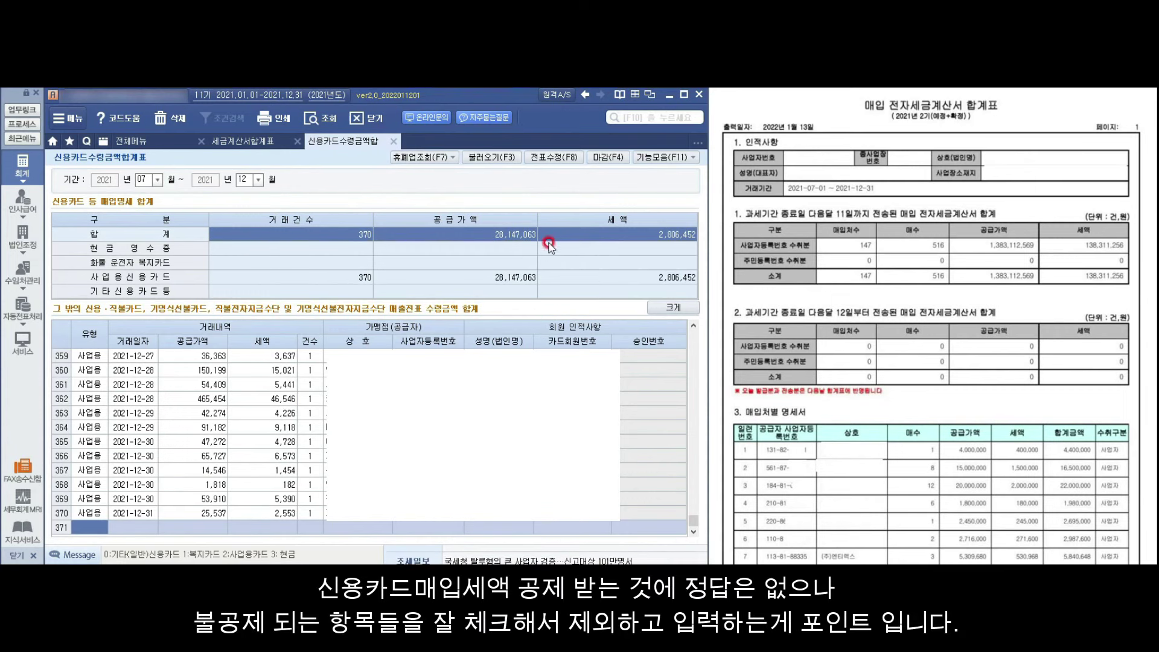
Step: Run the business closure and tax-type check (휴폐업조회) for all counterparties in the credit card summary
left_click(453, 158)
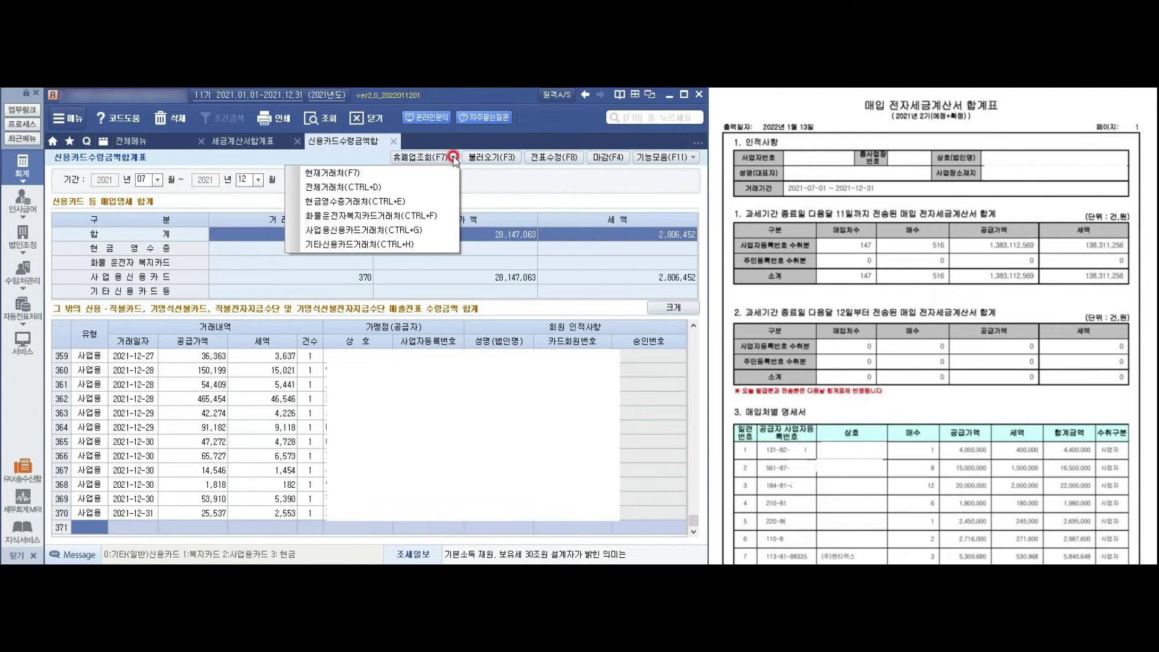
left_click(379, 187)
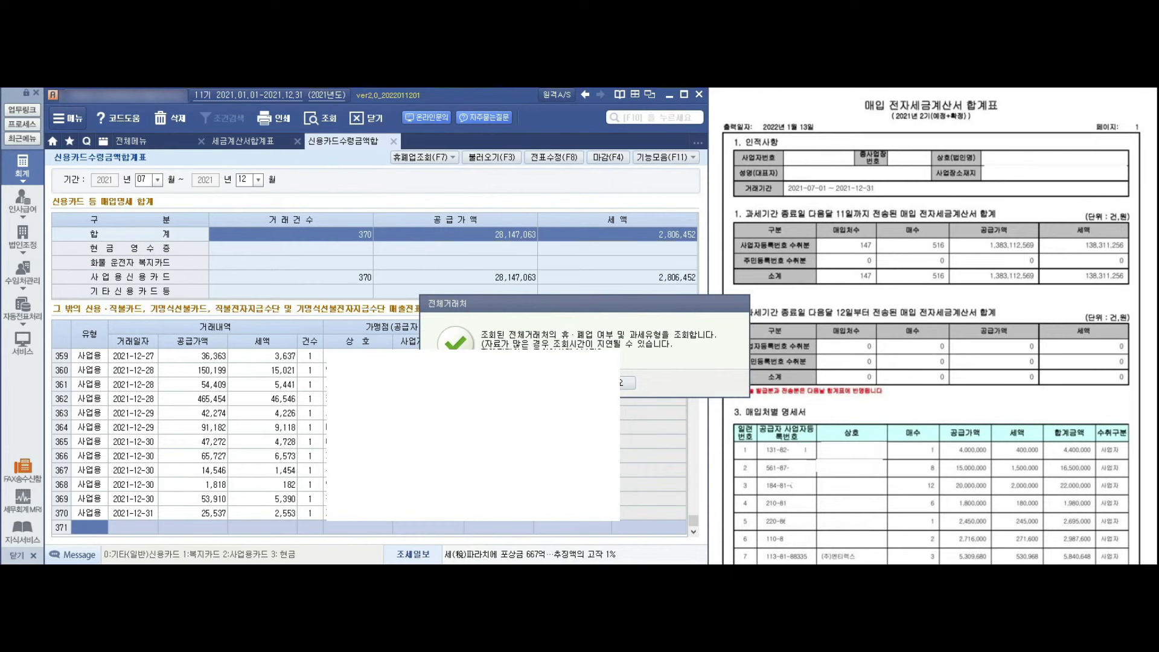
key("Return")
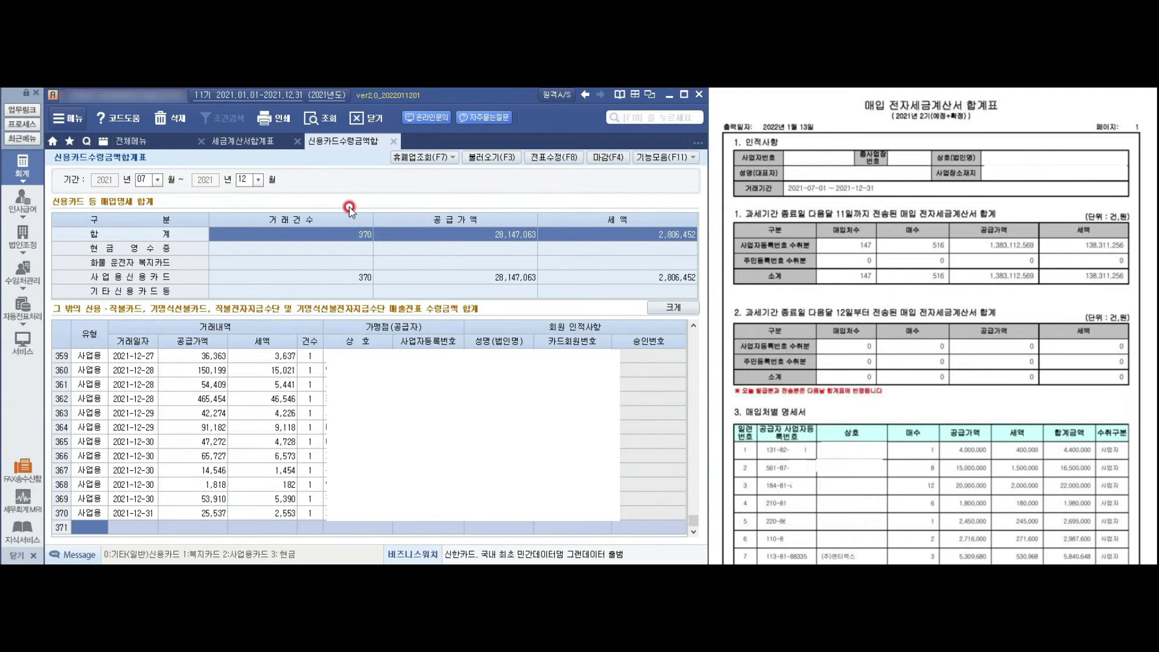
key("F7")
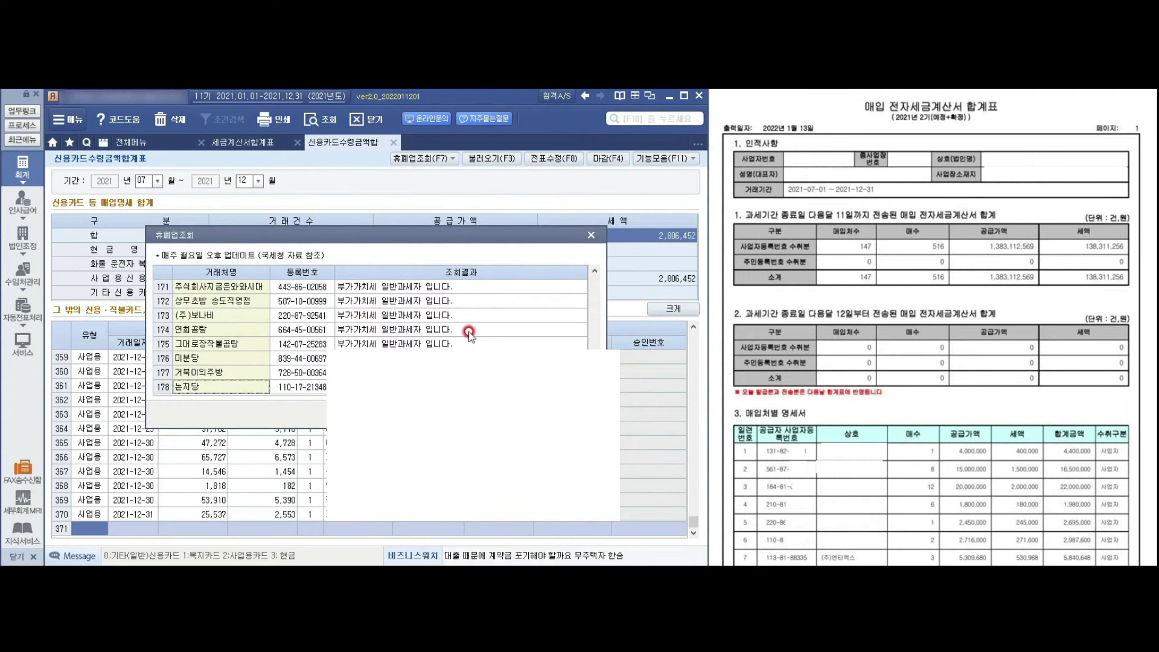
Step: Look through the closure check results for closed businesses, examine the entry in row 88, and dismiss the results
left_click_drag(595, 386, 585, 331)
left_click(510, 288)
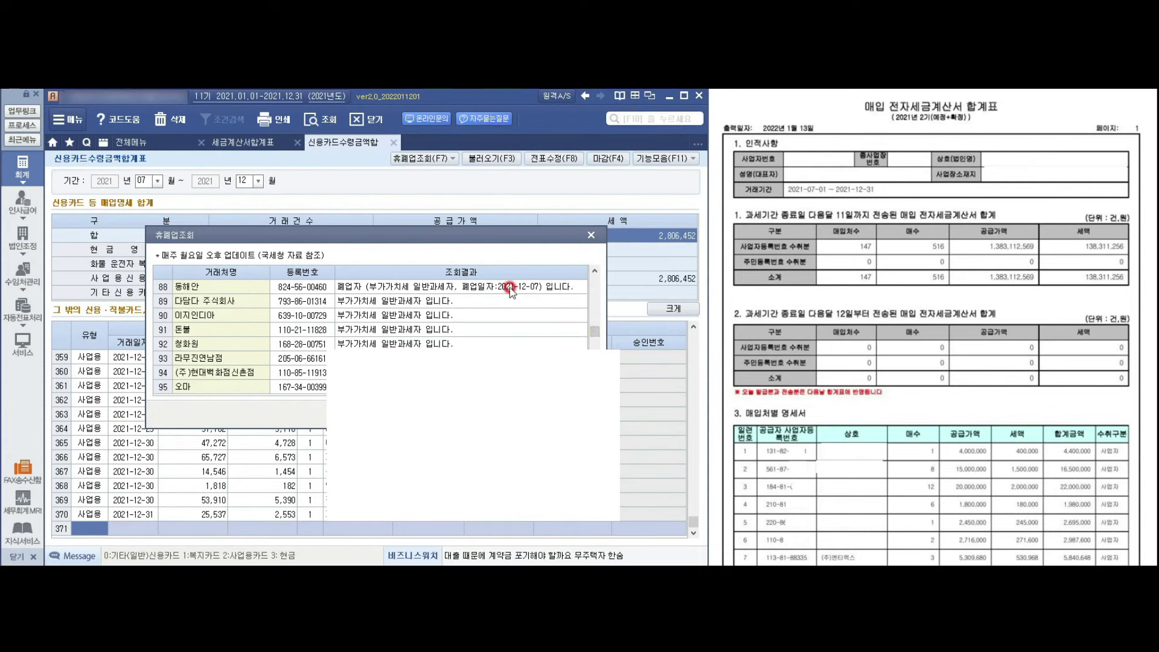
left_click(514, 293)
left_click(514, 293)
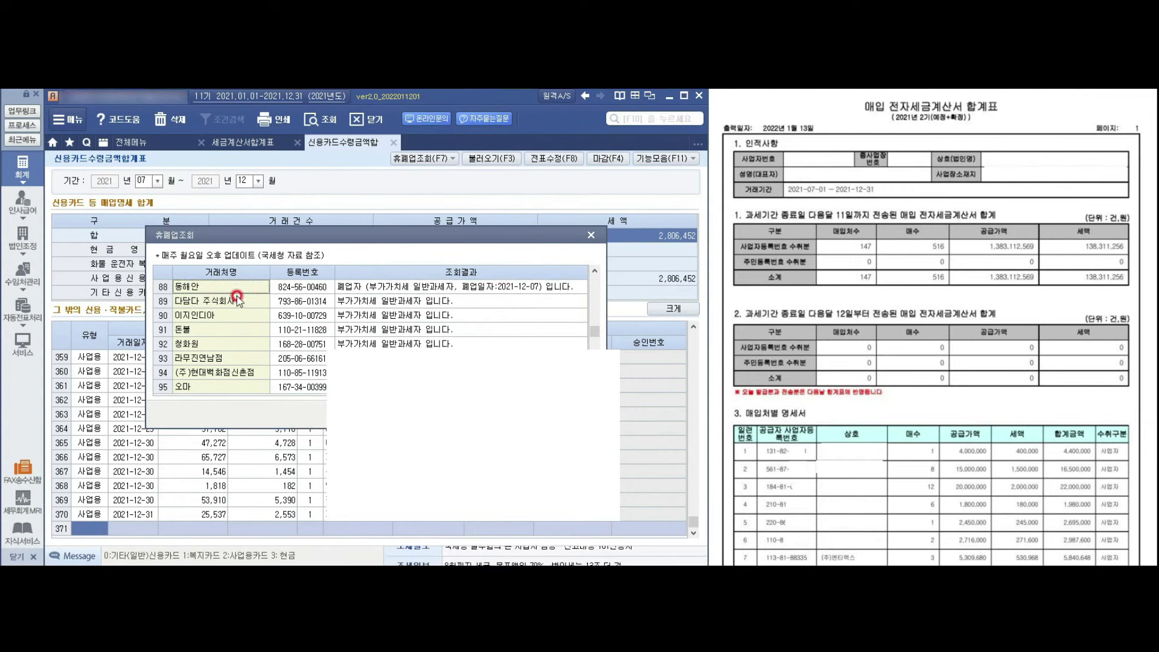
left_click(577, 247)
left_click(585, 235)
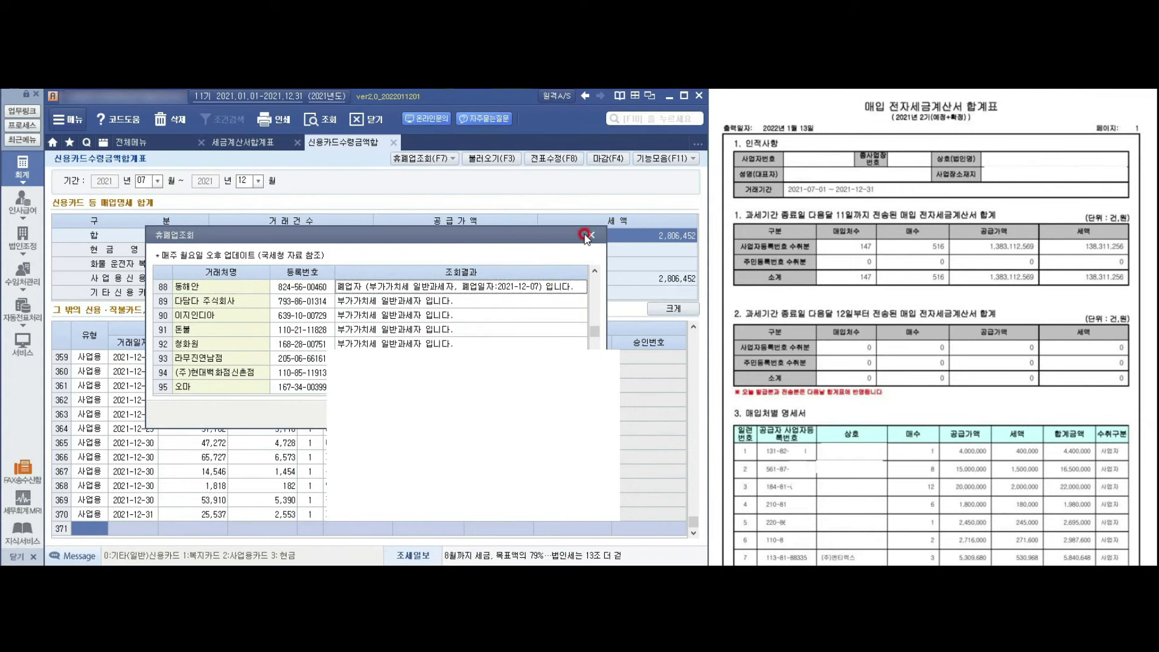
Step: Open 빠른부가세입력 for months 07 to 12 of 2021 and show only the card purchase entries (매입카드)
left_click(138, 143)
left_click(88, 200)
left_click(89, 164)
left_click(356, 228)
left_click(367, 239)
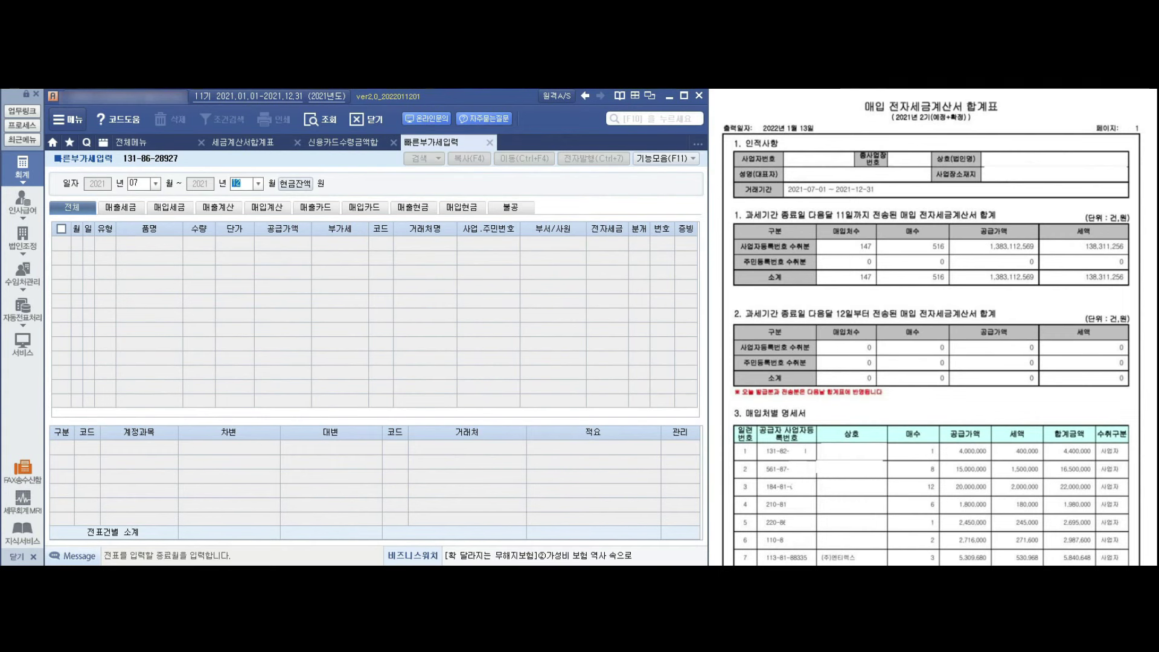
left_click(355, 186)
left_click(363, 208)
left_click(590, 226)
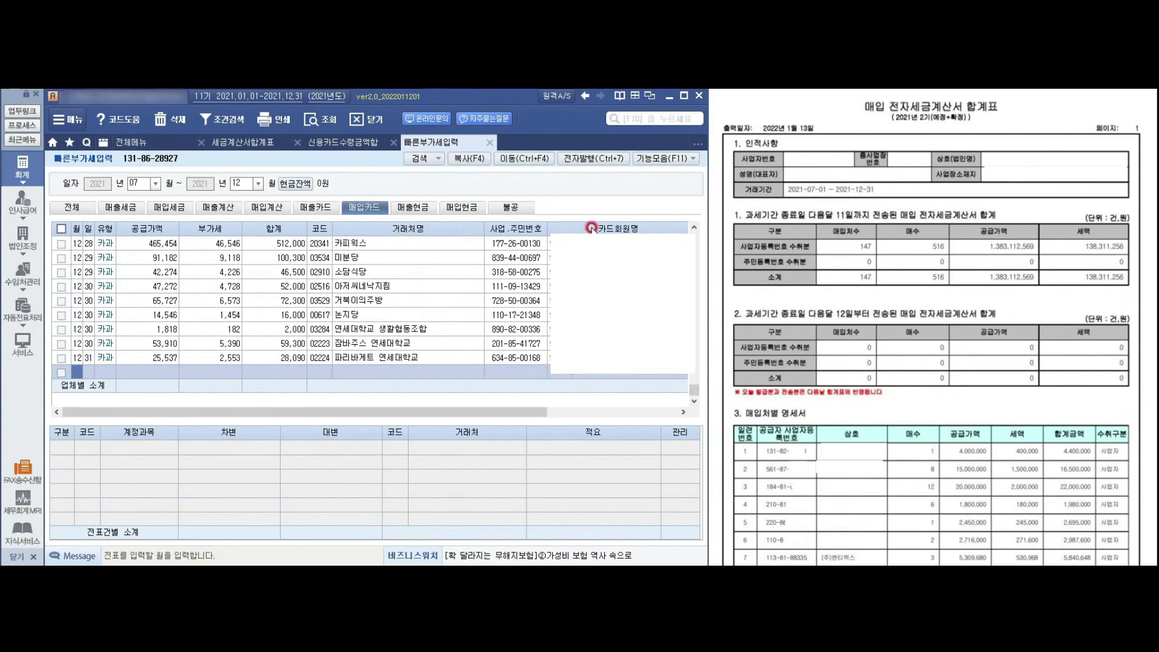
Step: Search the card purchase entries for the counterparty 동해안 to check its transaction date
left_click(260, 294)
key("ctrl+f")
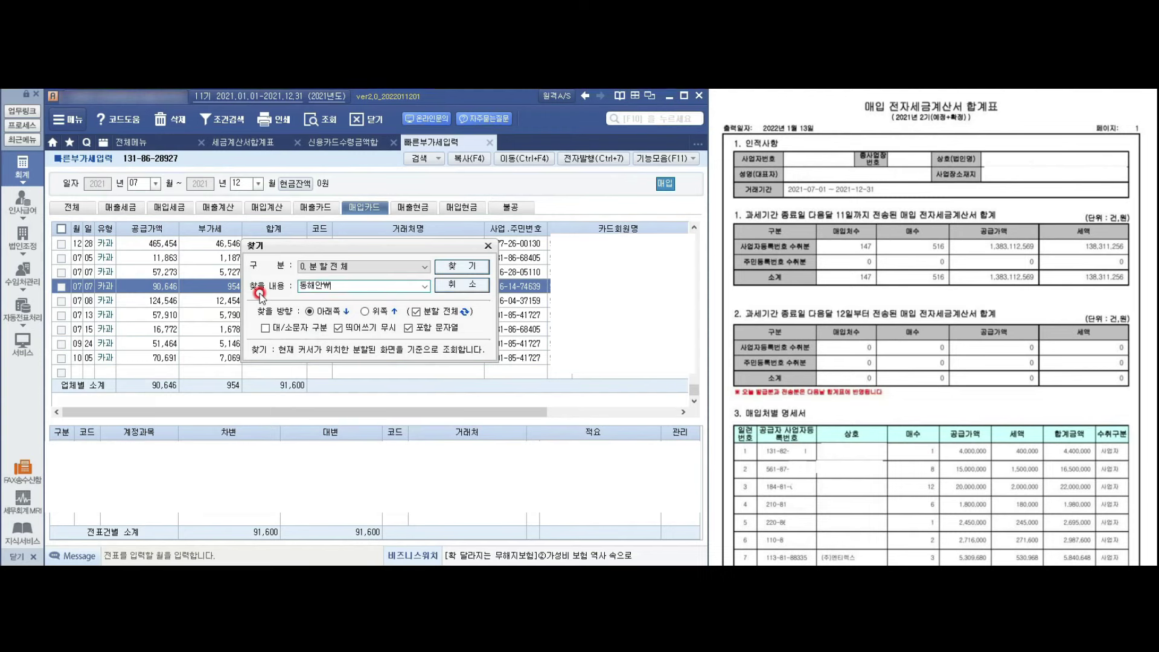
key("BackSpace")
key("Return")
left_click(484, 247)
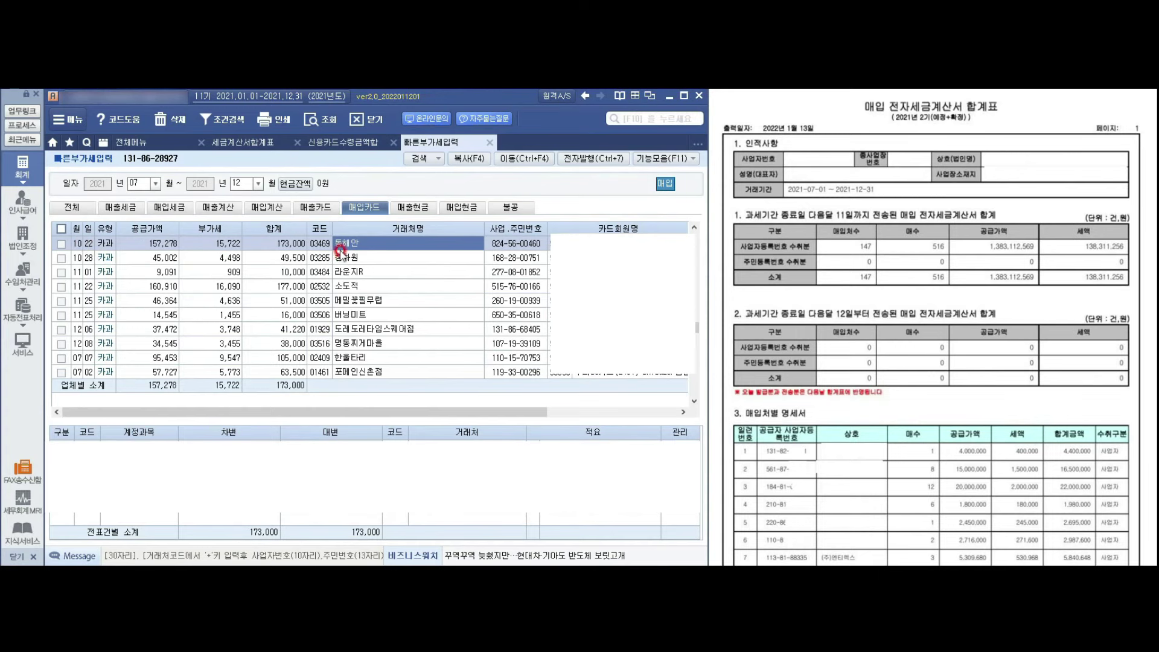
Step: Return from the quick VAT entries, mark the July to December credit card summary as closed (마감), and leave it
left_click(489, 141)
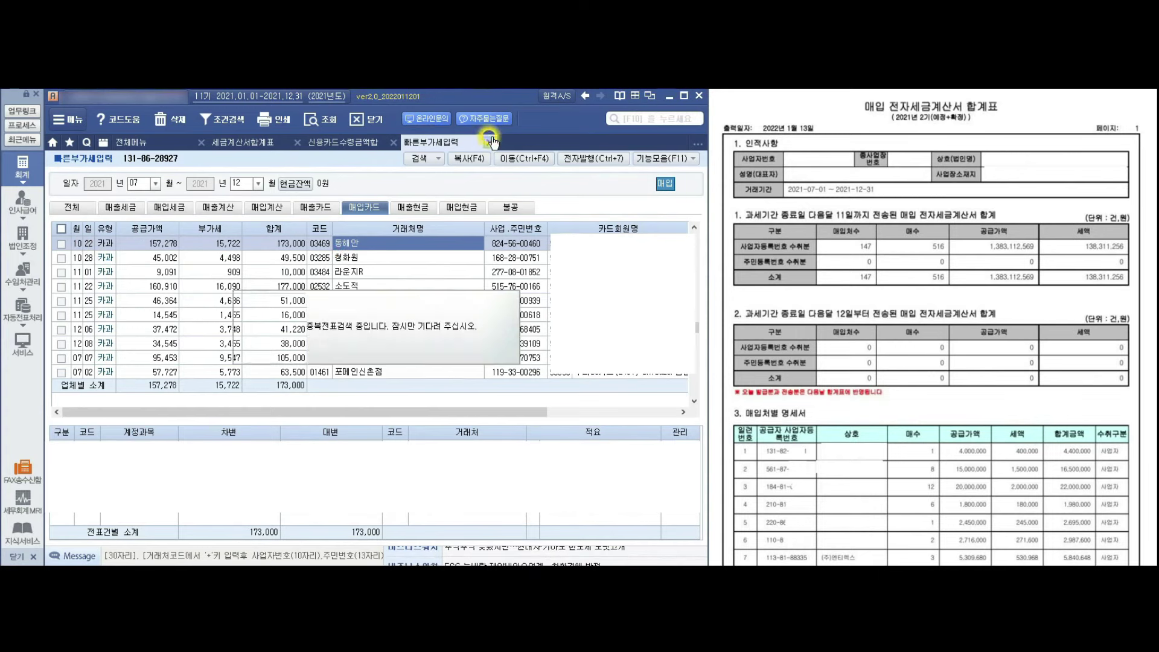
left_click(611, 383)
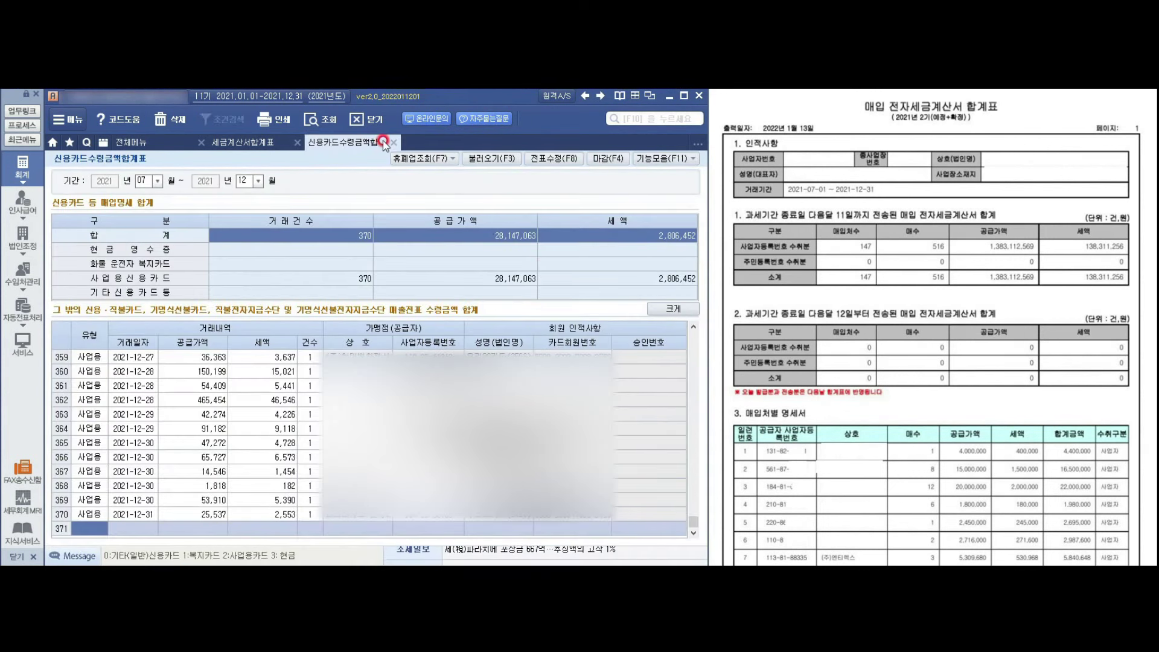
left_click(614, 165)
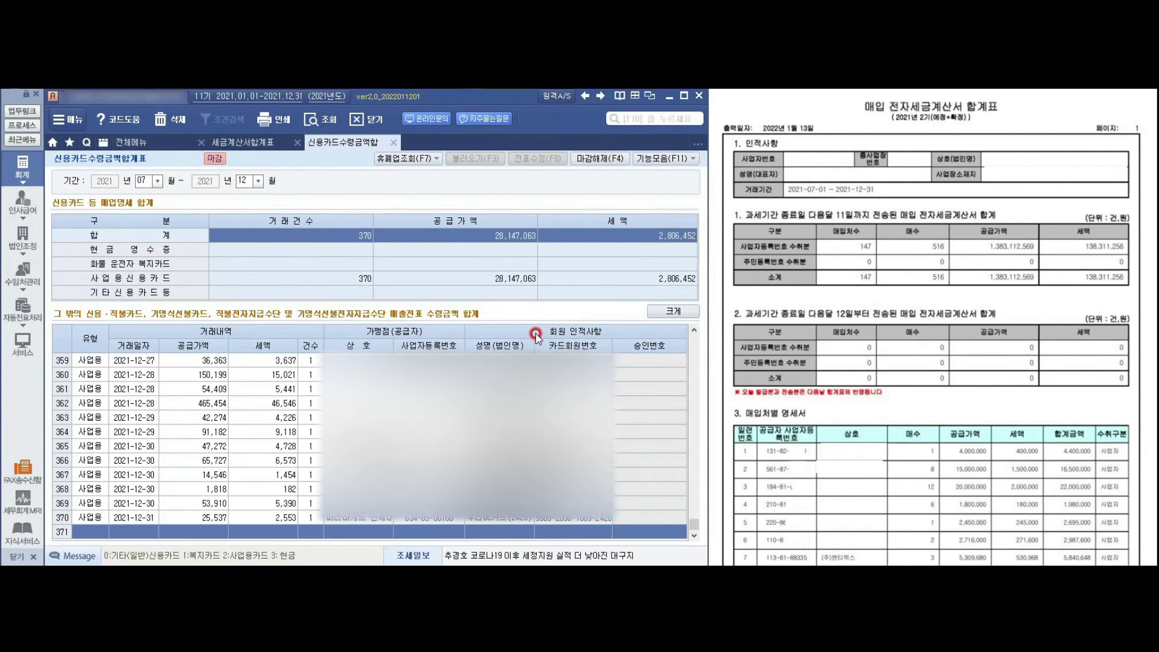
left_click(394, 140)
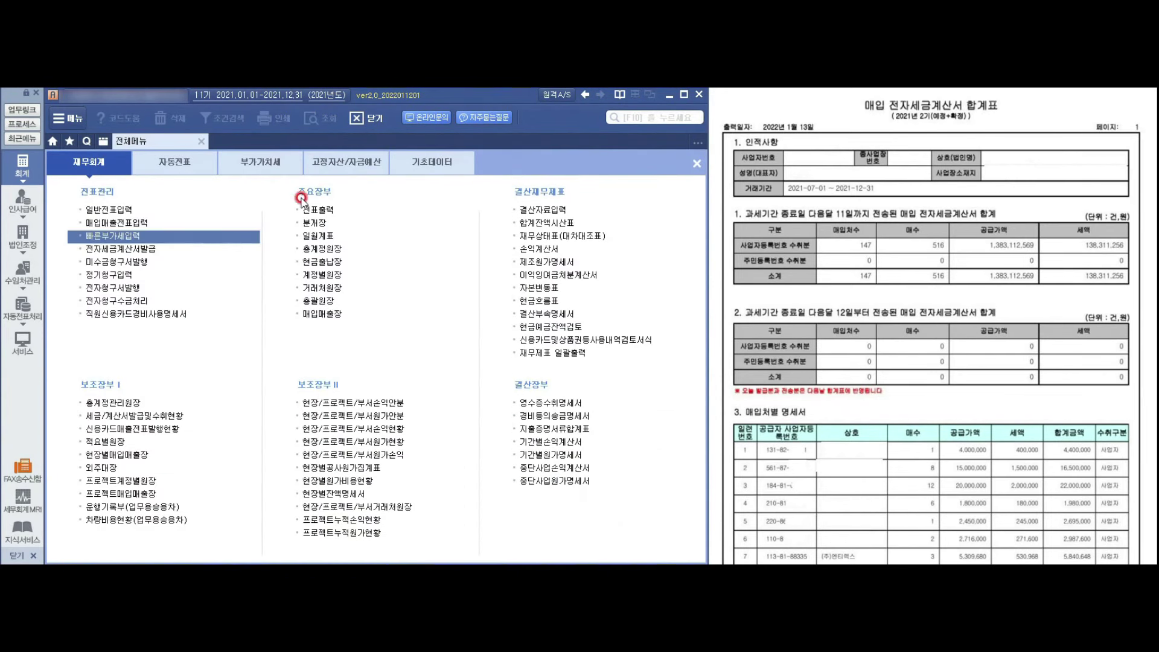
Step: Open the 신용카드매출전표발행집계표 for months 07 to 12 of 2021, check its card and cash receipt sales, and close it
left_click(272, 158)
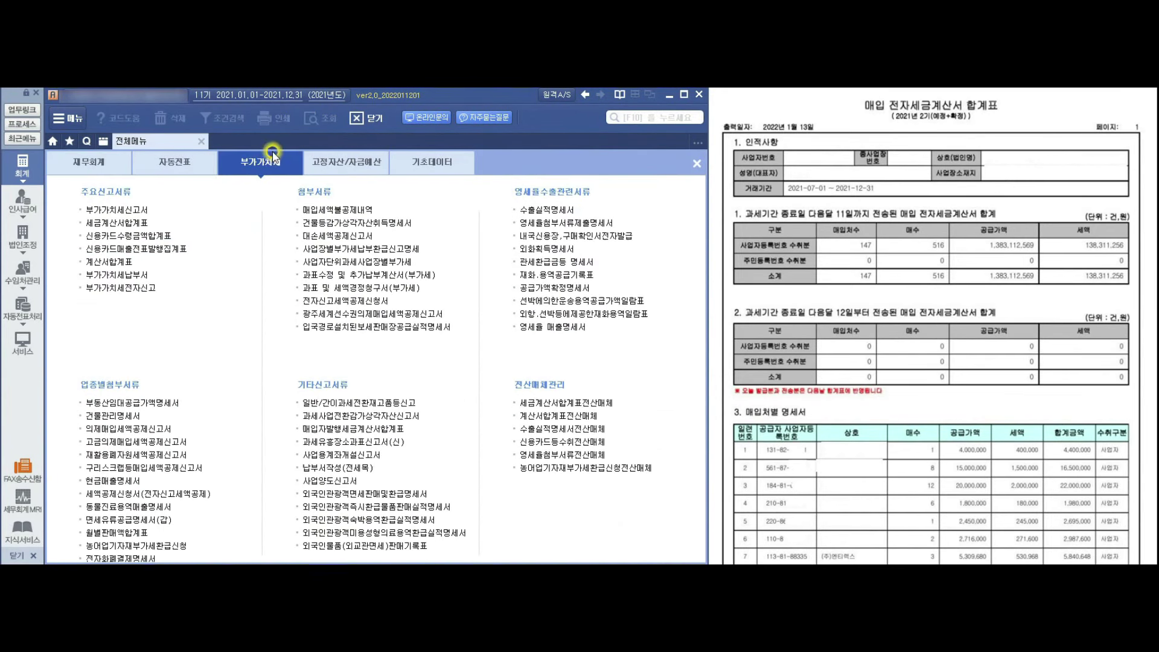
left_click(164, 250)
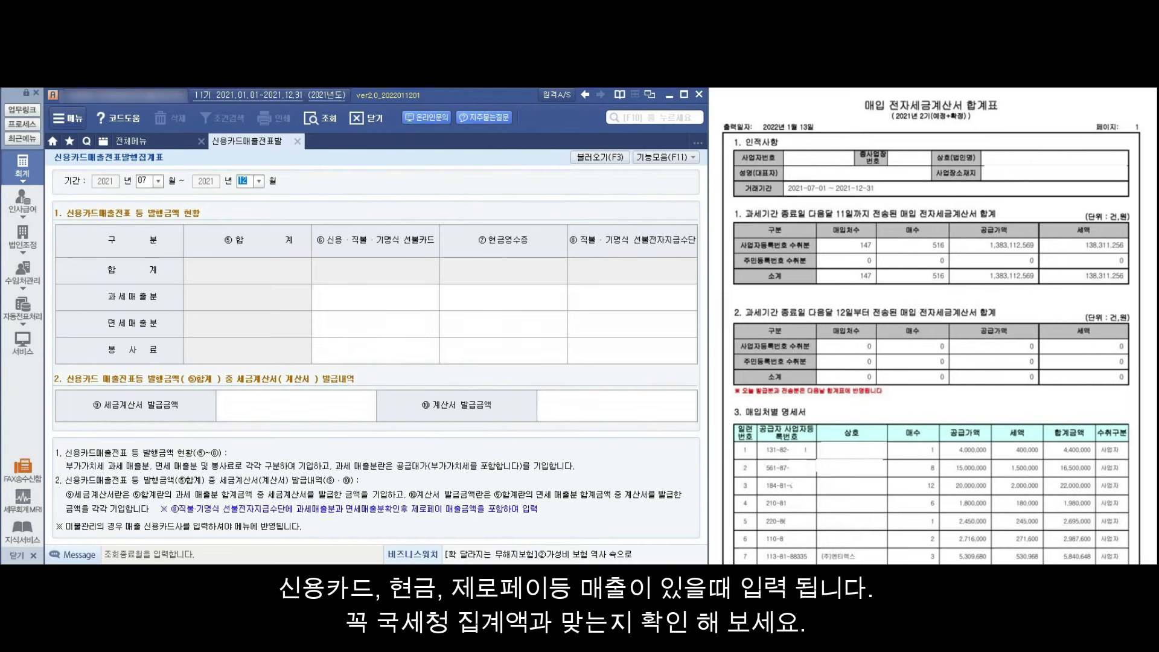
left_click(611, 183)
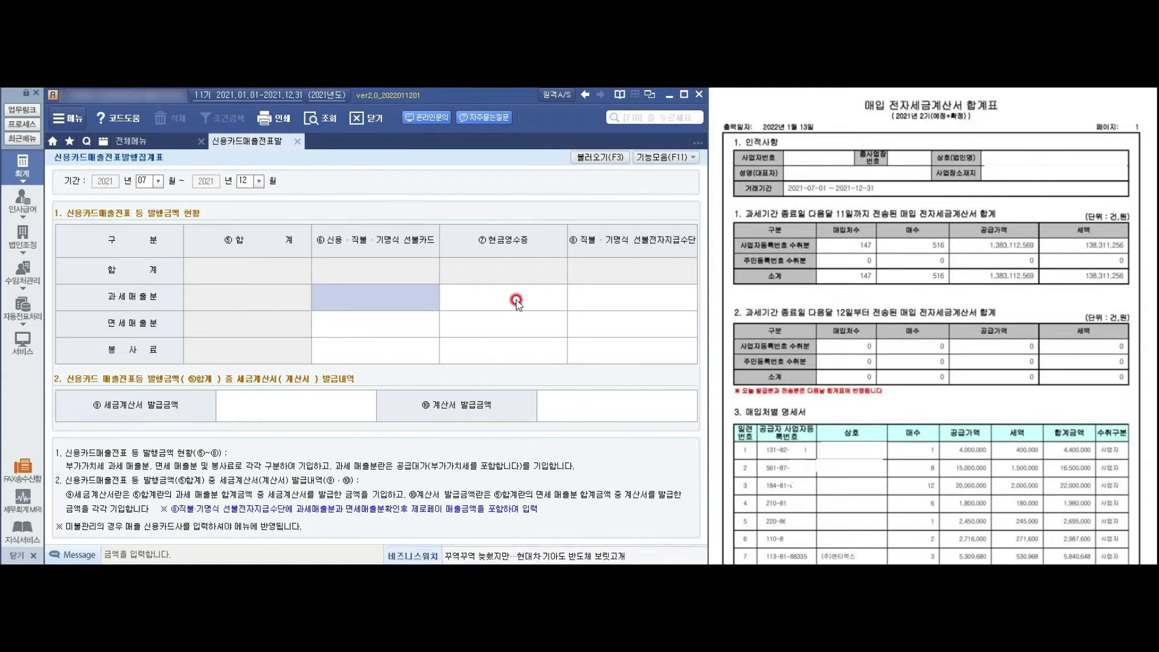
left_click(297, 142)
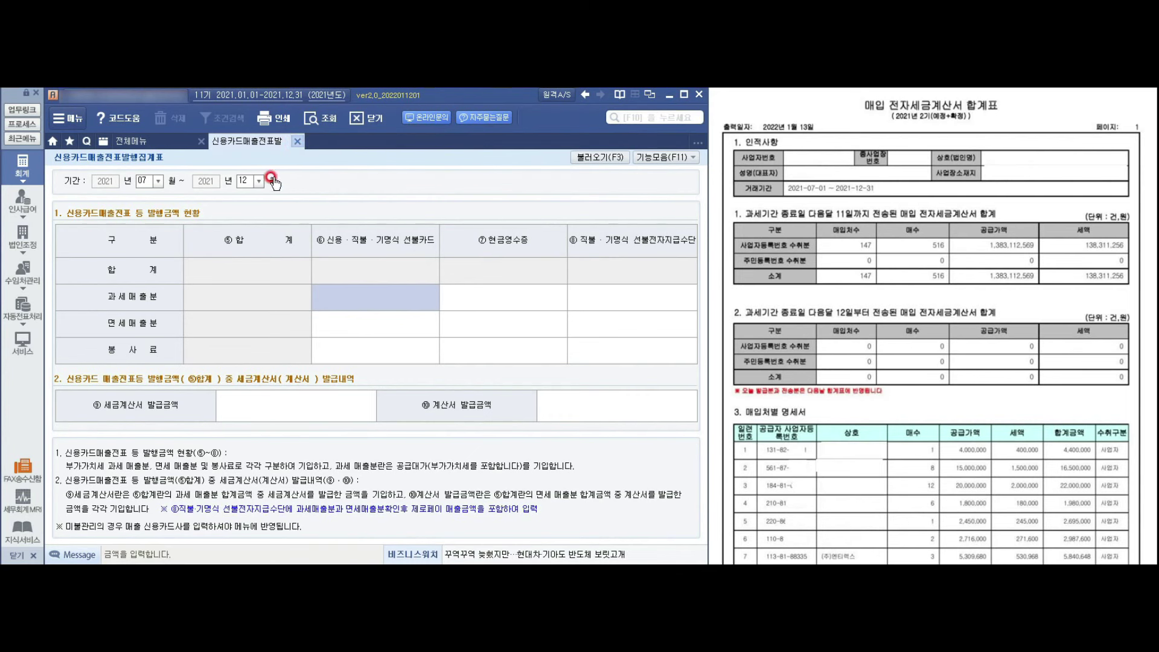
Step: Open the 계산서합계표 for months 07 to 12 of 2021 and show the electronic sales invoice details
left_click(123, 262)
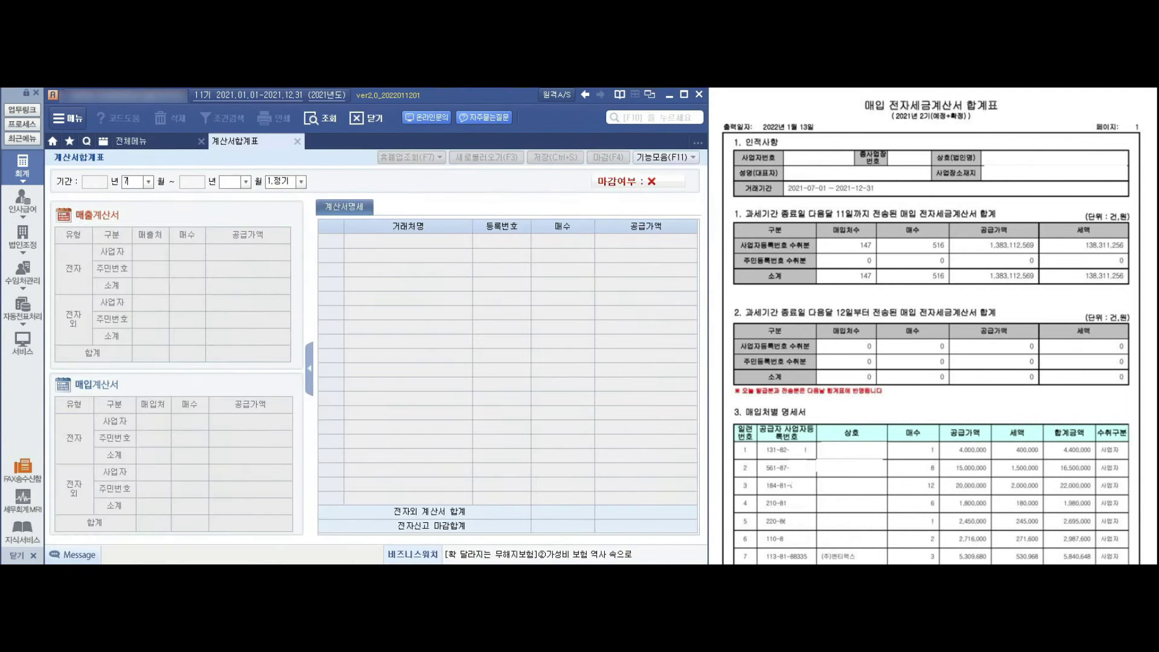
key("Return")
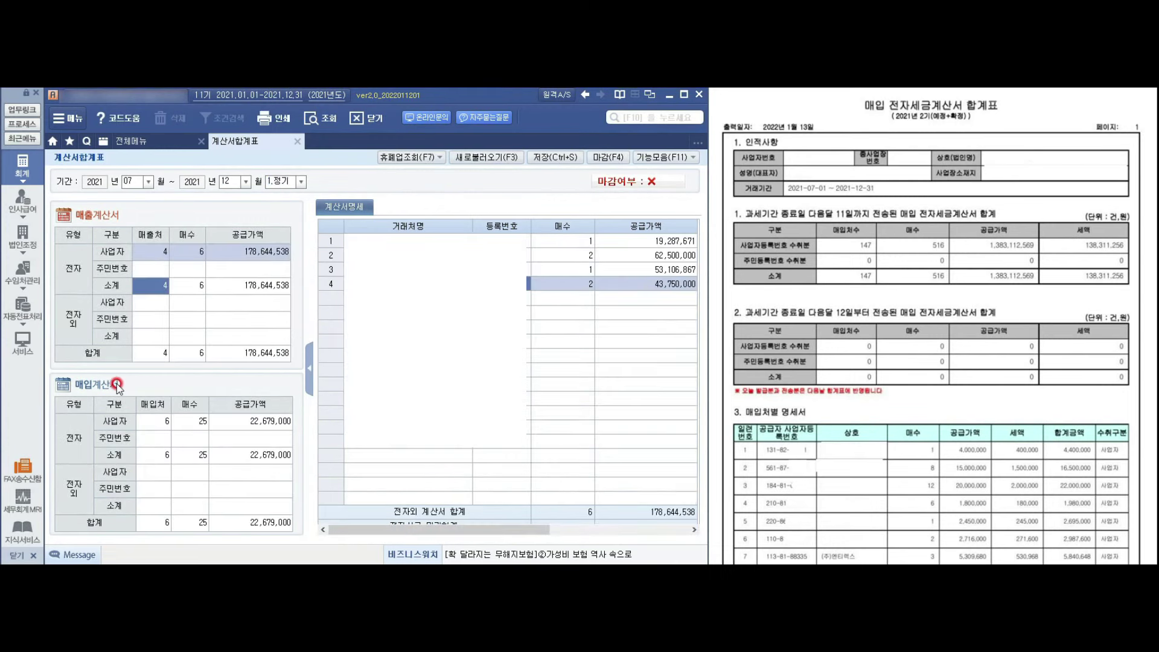
left_click(162, 279)
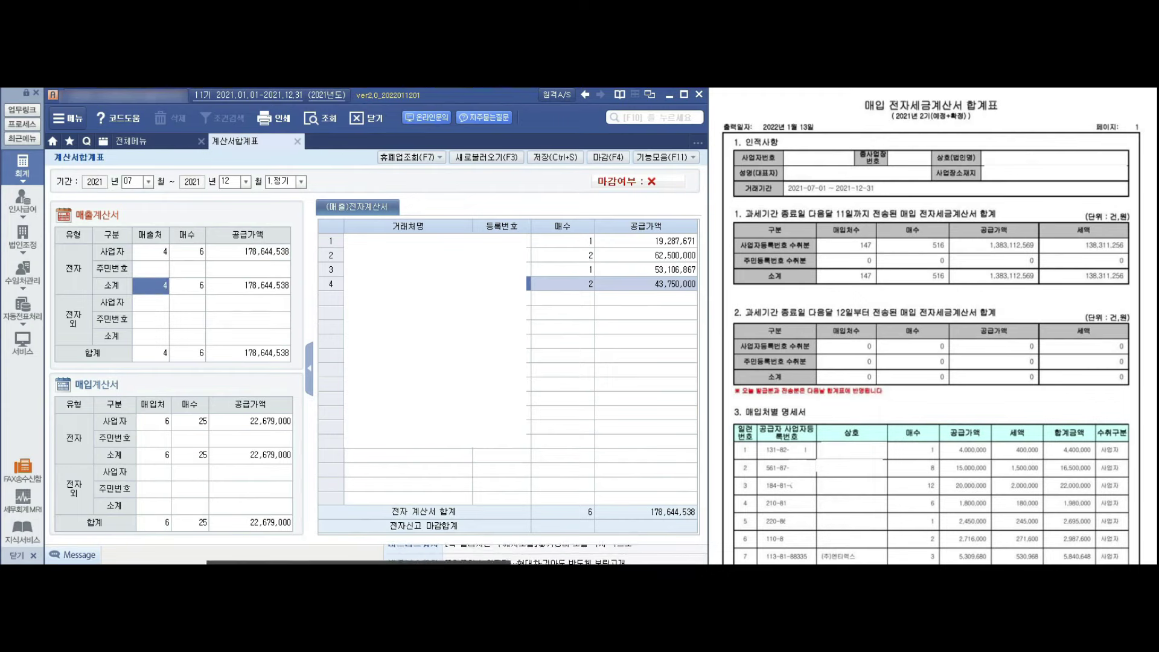
Step: Compare the electronic sales and purchase invoice counts and supply amounts with the Hometax 전자계산서 합계표 documents
left_click(563, 103)
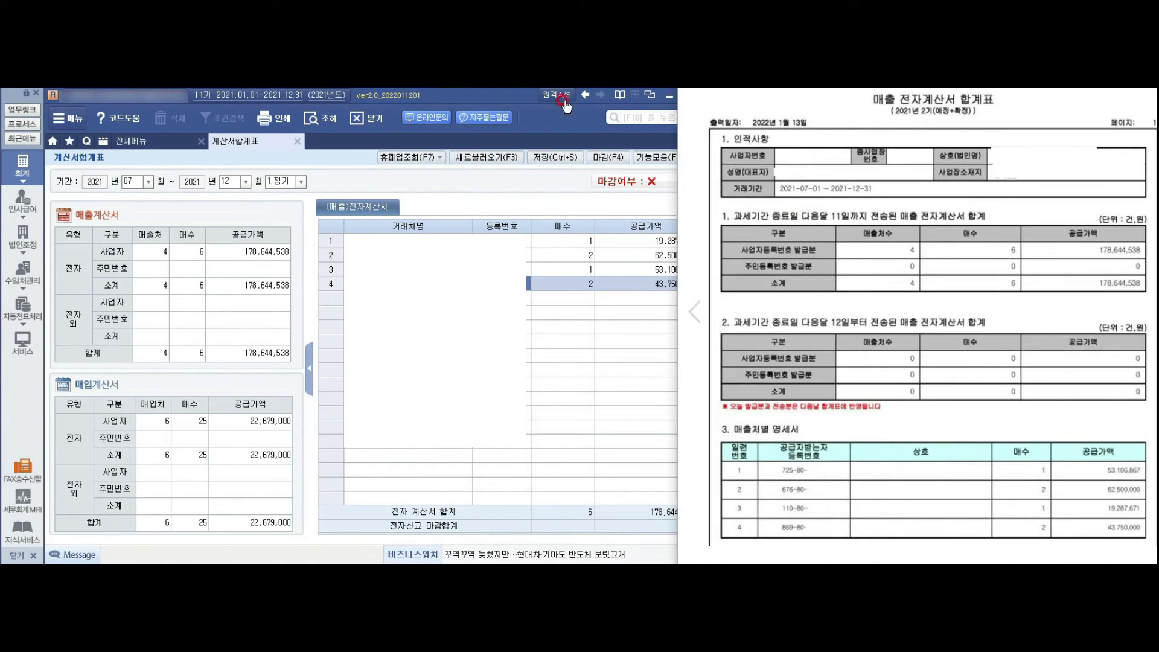
left_click(500, 99)
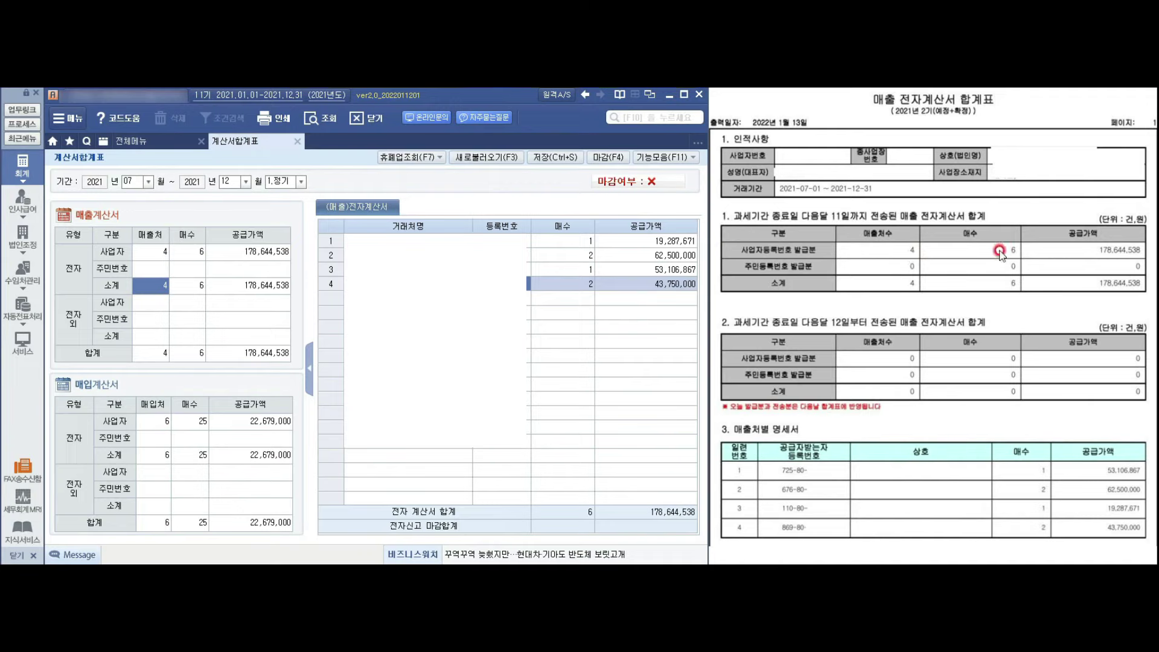
left_click(165, 251)
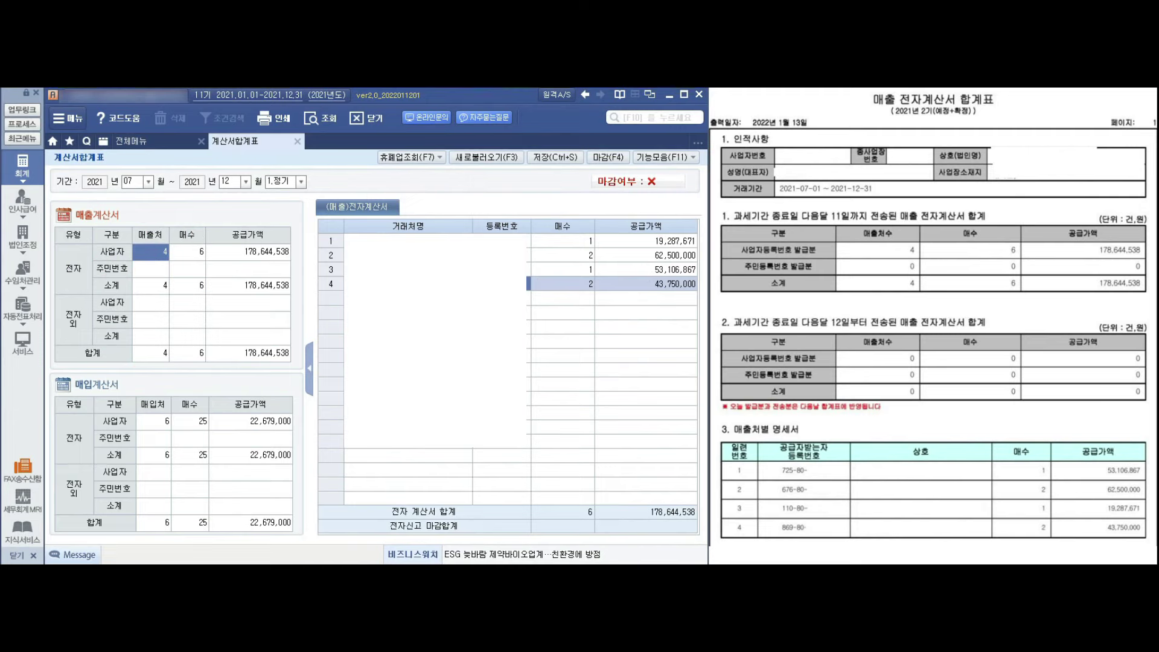
left_click(159, 457)
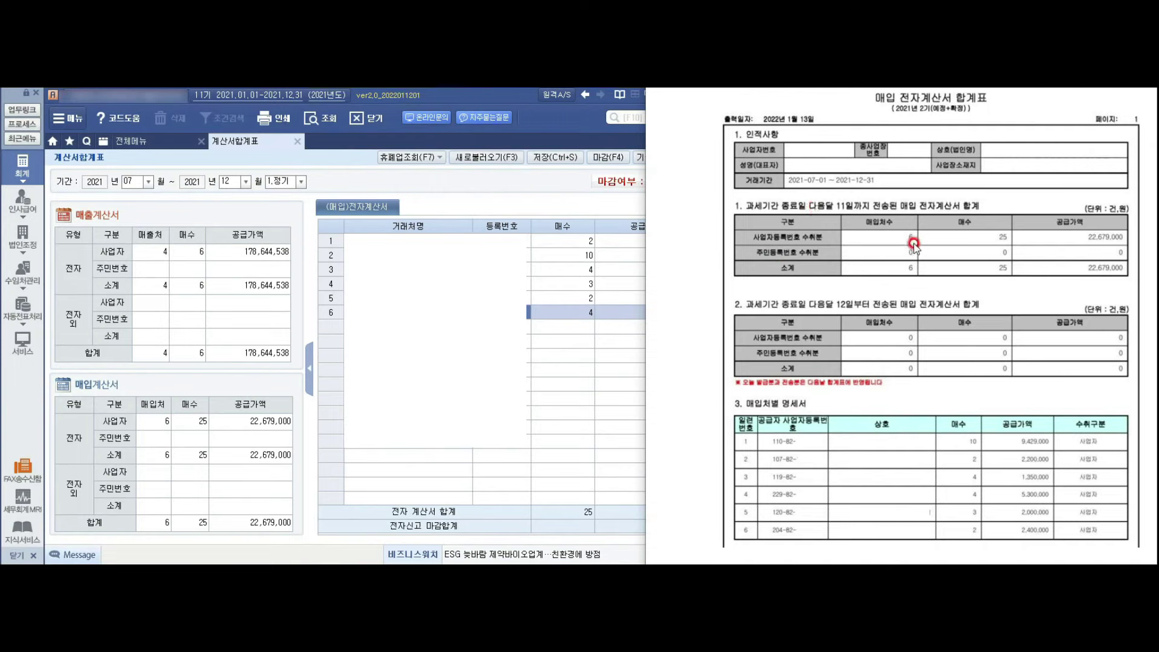
left_click(163, 421)
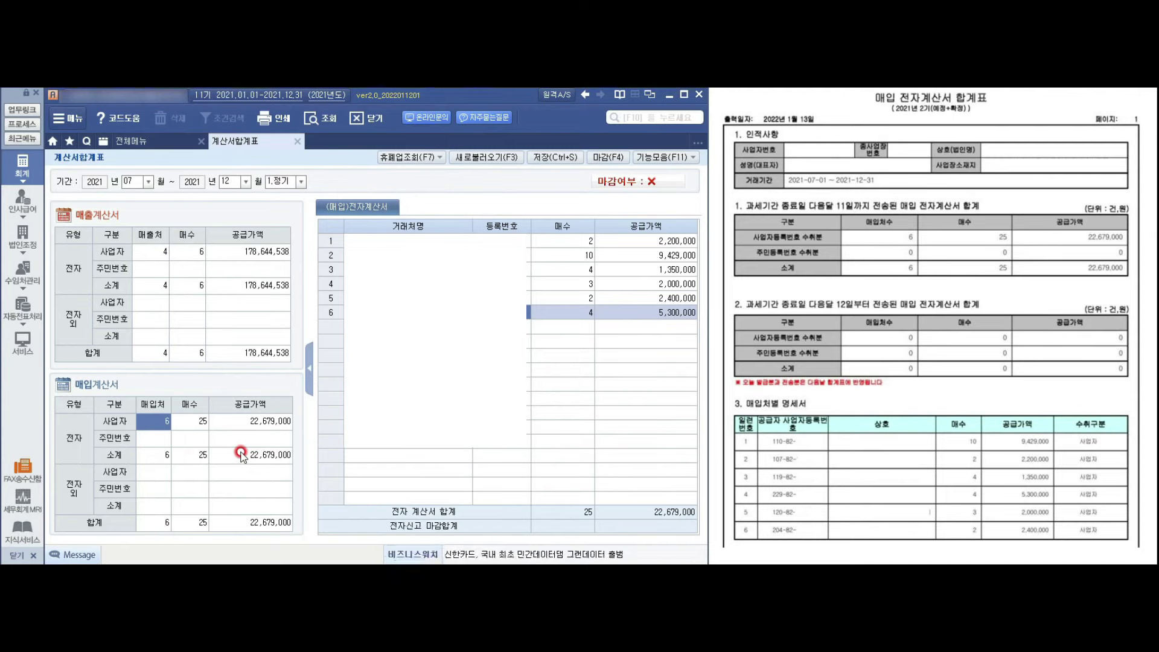
Step: Mark the July to December 계산서합계표 as closed (마감) and leave it
left_click(441, 157)
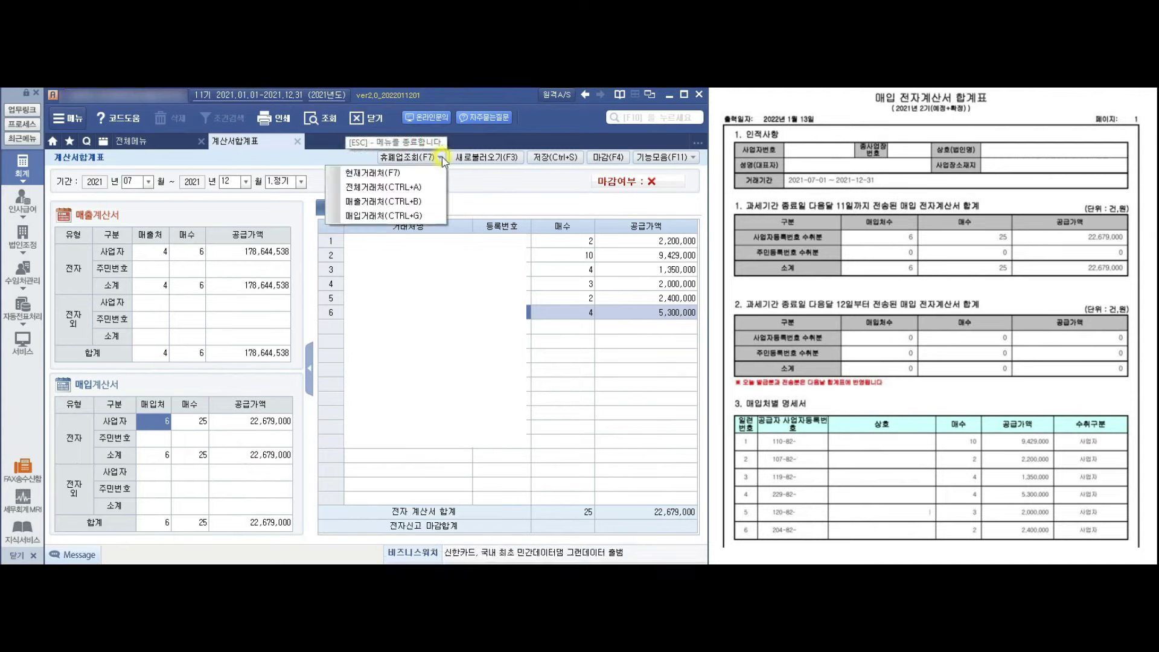
left_click(474, 182)
left_click(608, 157)
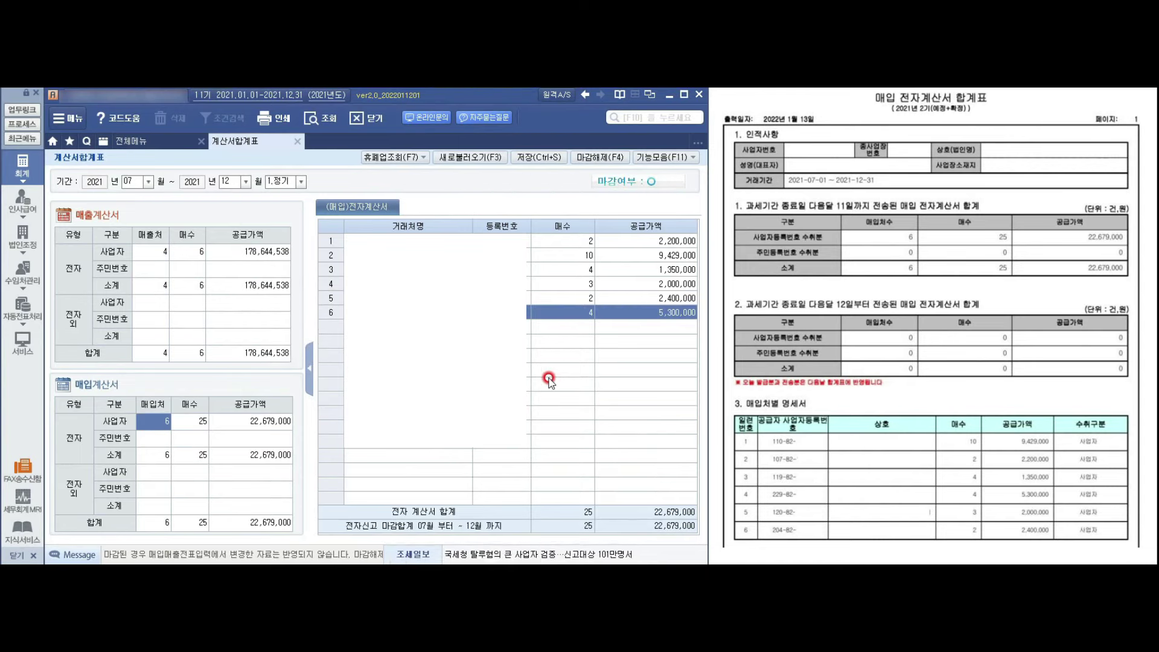
left_click(295, 146)
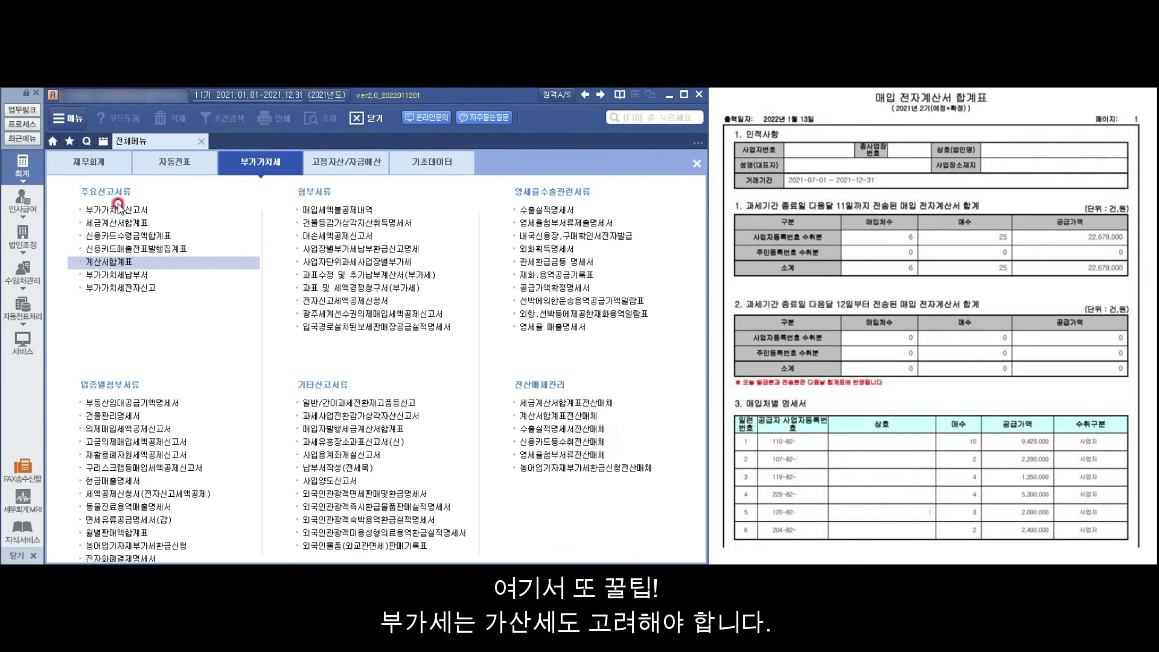
Step: Open 전자세금계산서 under 자동전표 and list all purchase (매입) invoices dated 2021-07-01 to 2021-12-31
left_click(166, 163)
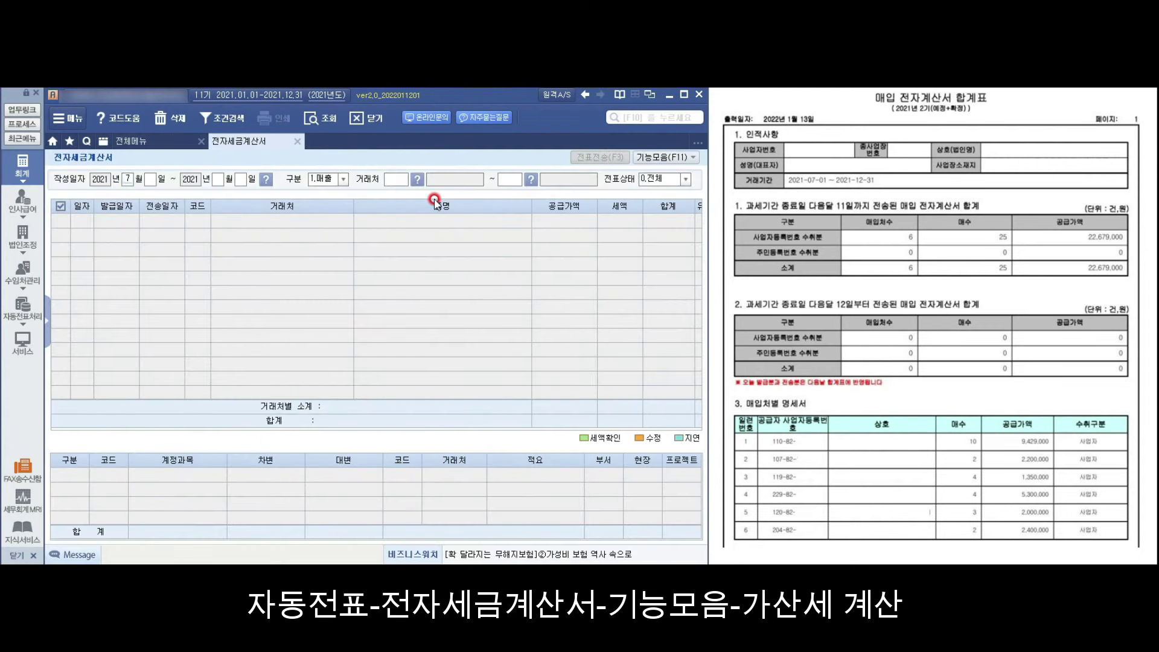
type("31")
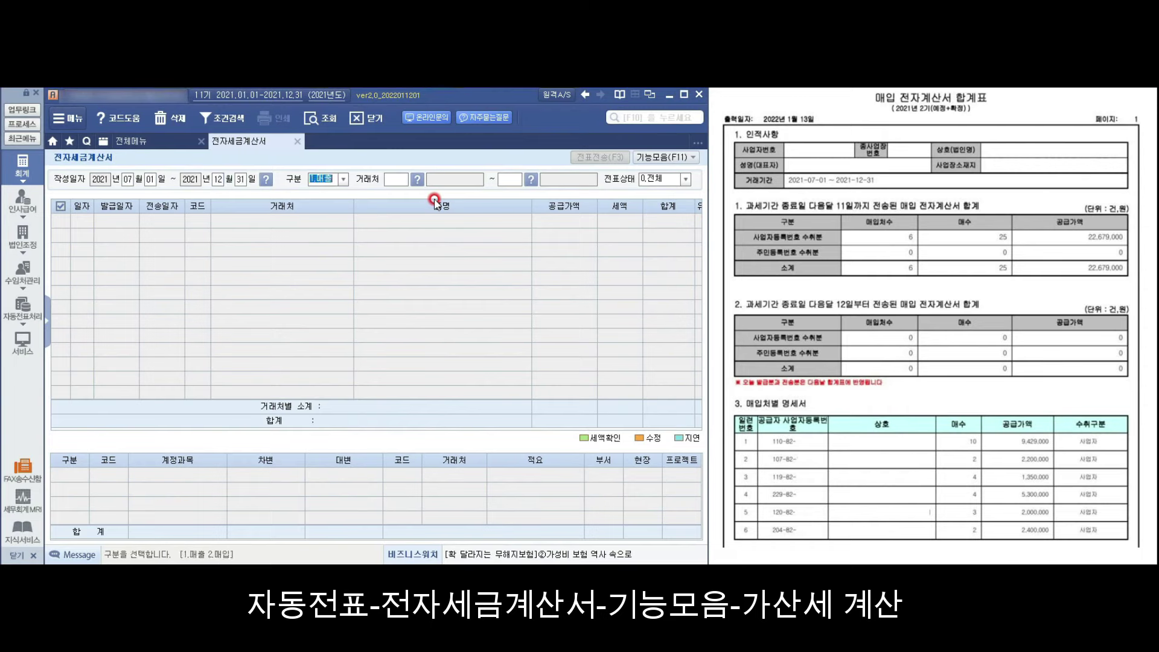
type("2")
key("Return")
key("Return")
key("Return")
key("Return")
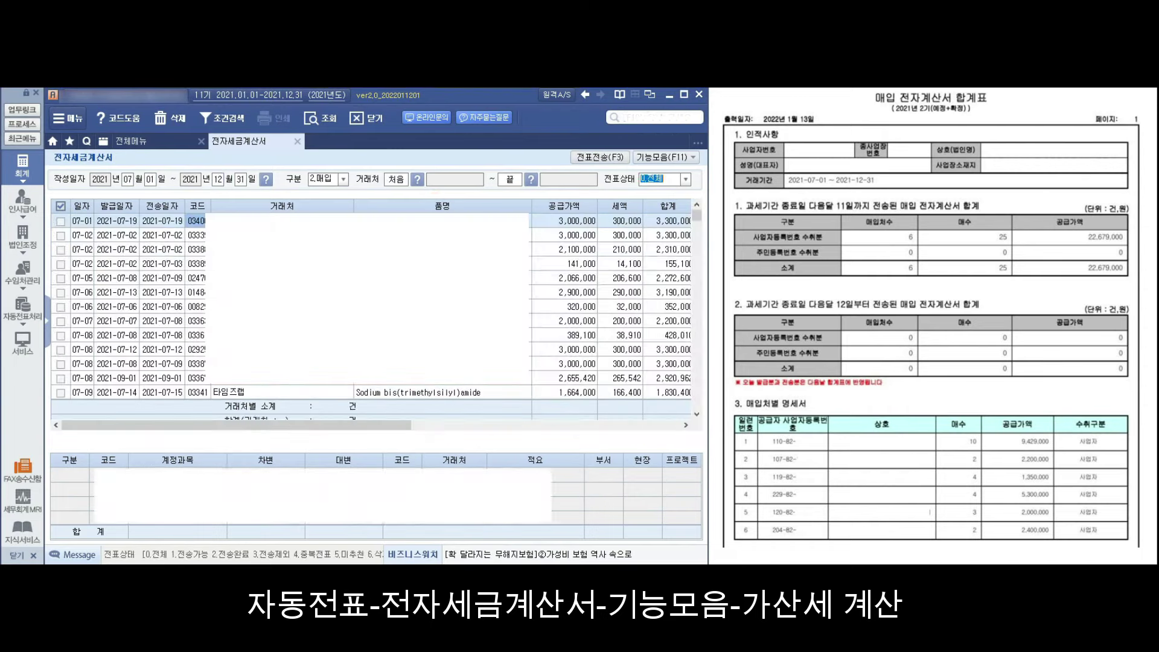
Step: Examine the written, issue and transmission dates of the listed purchase invoices for late issuance
left_click(155, 242)
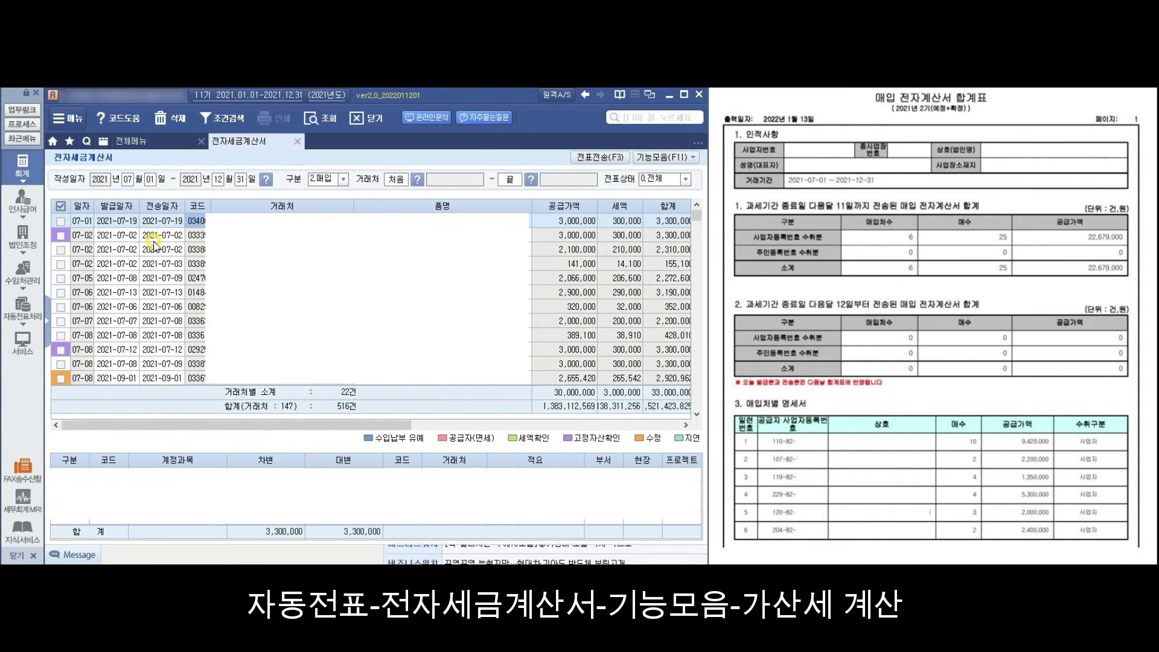
left_click(153, 282)
left_click(197, 332)
left_click(175, 361)
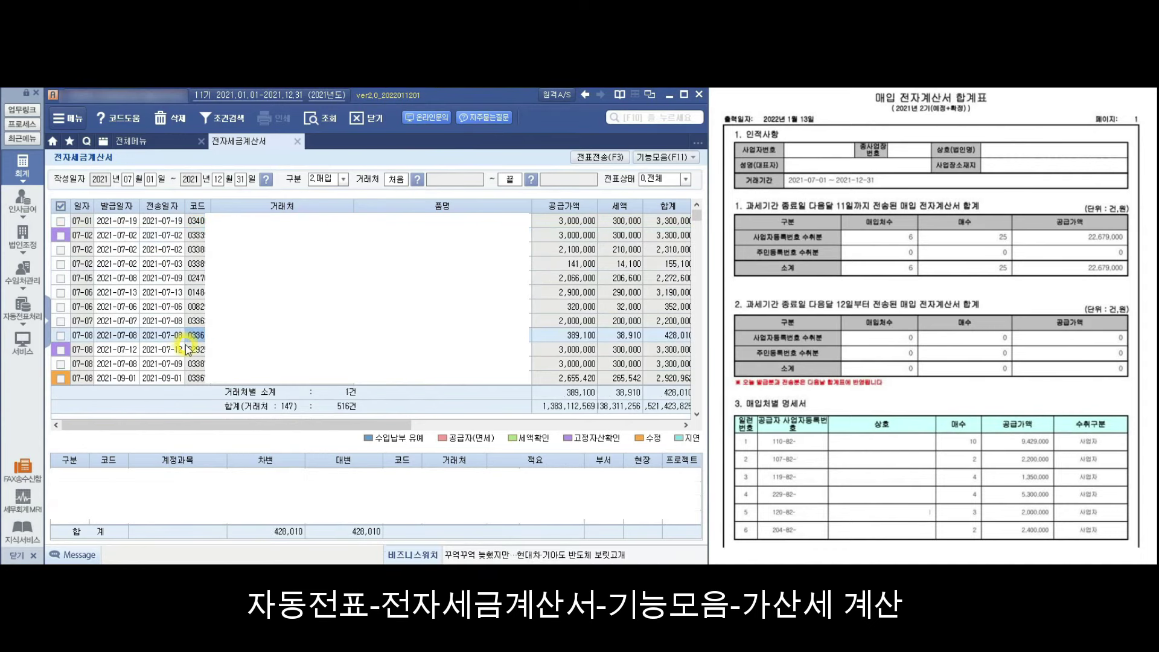
left_click(175, 264)
left_click(172, 306)
left_click(167, 331)
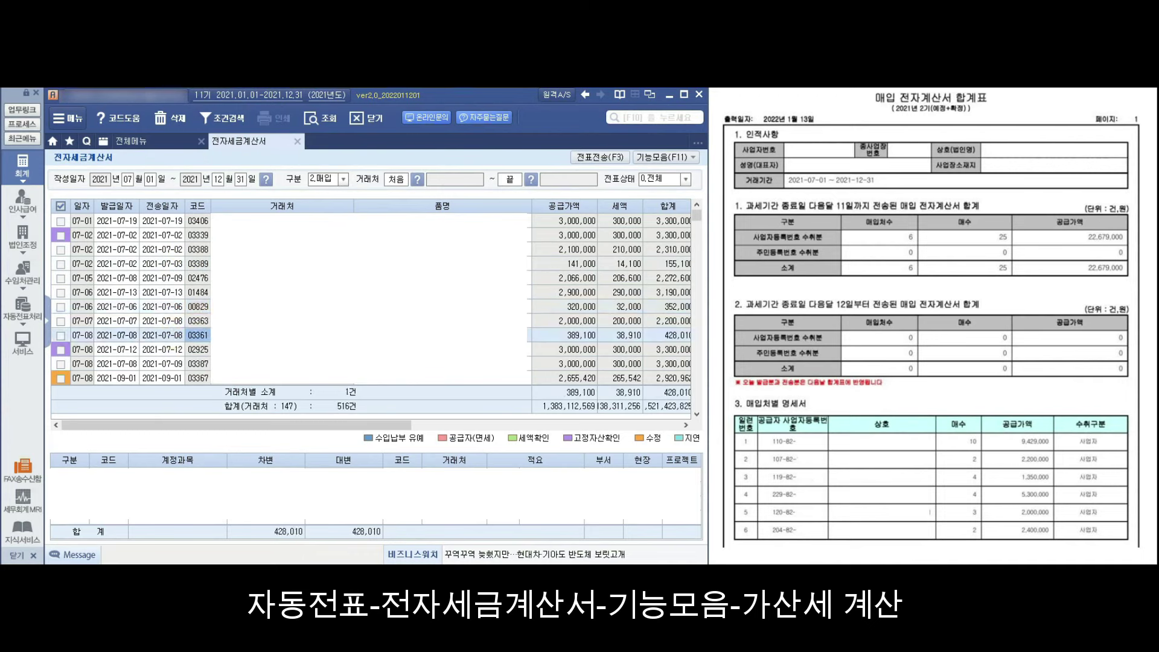
left_click(81, 380)
left_click(141, 308)
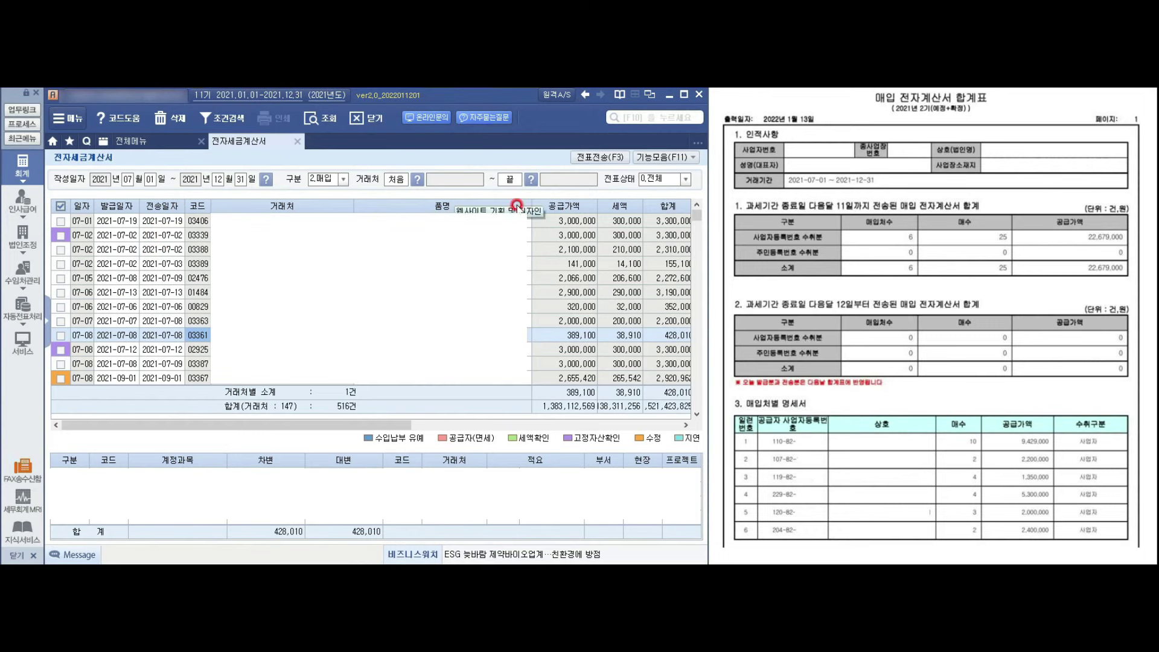
Step: Run 가산세계산 for the listed purchase invoices and list the detail behind the 지연수취(매입세액 공제) count
left_click(692, 158)
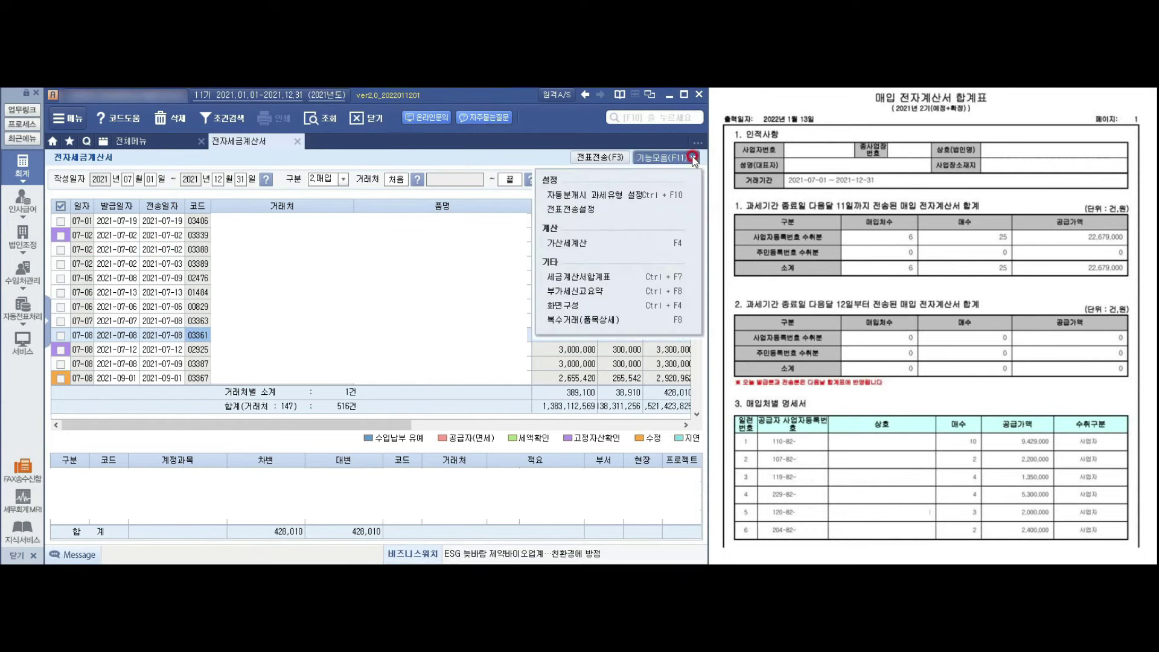
left_click(586, 239)
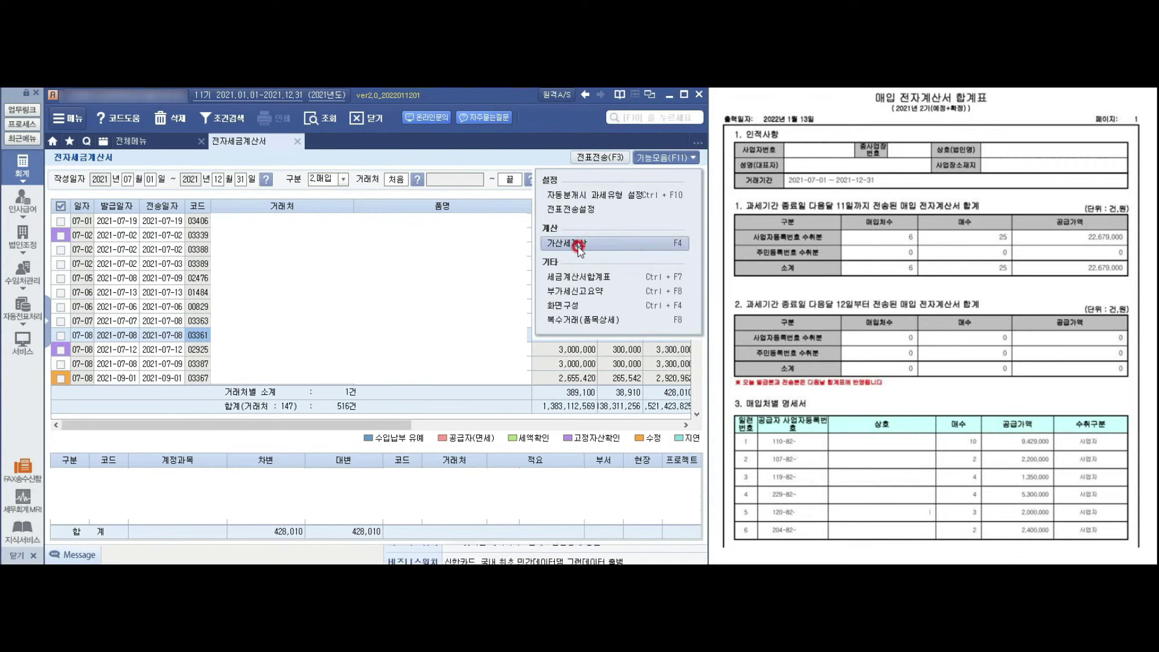
left_click(577, 245)
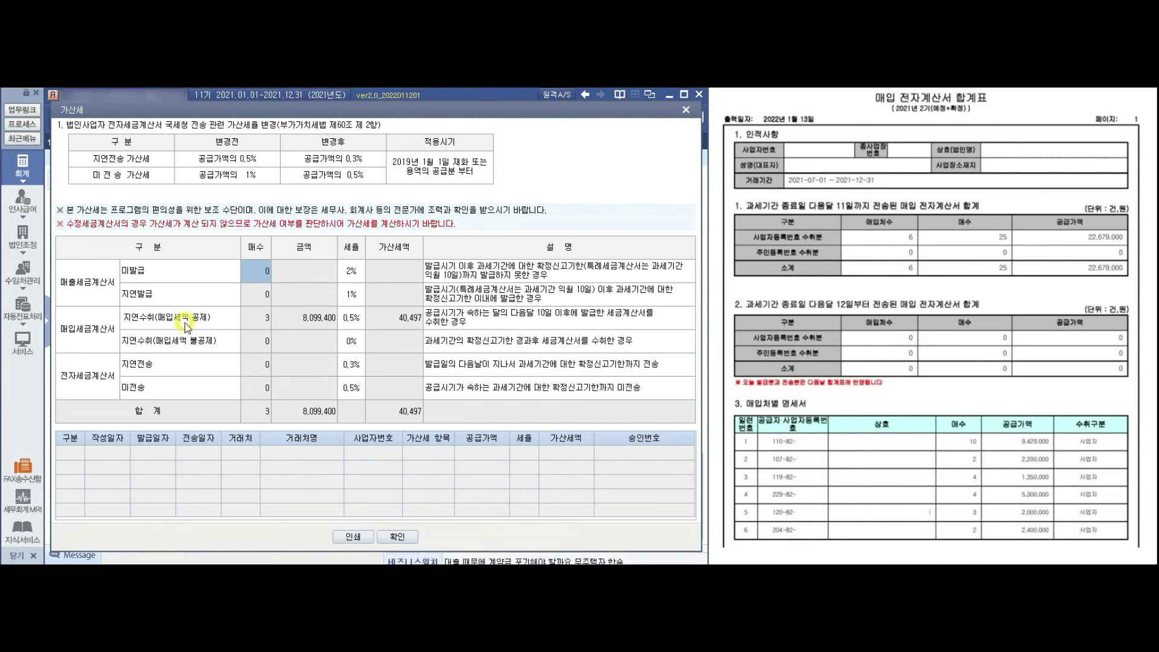
left_click(264, 322)
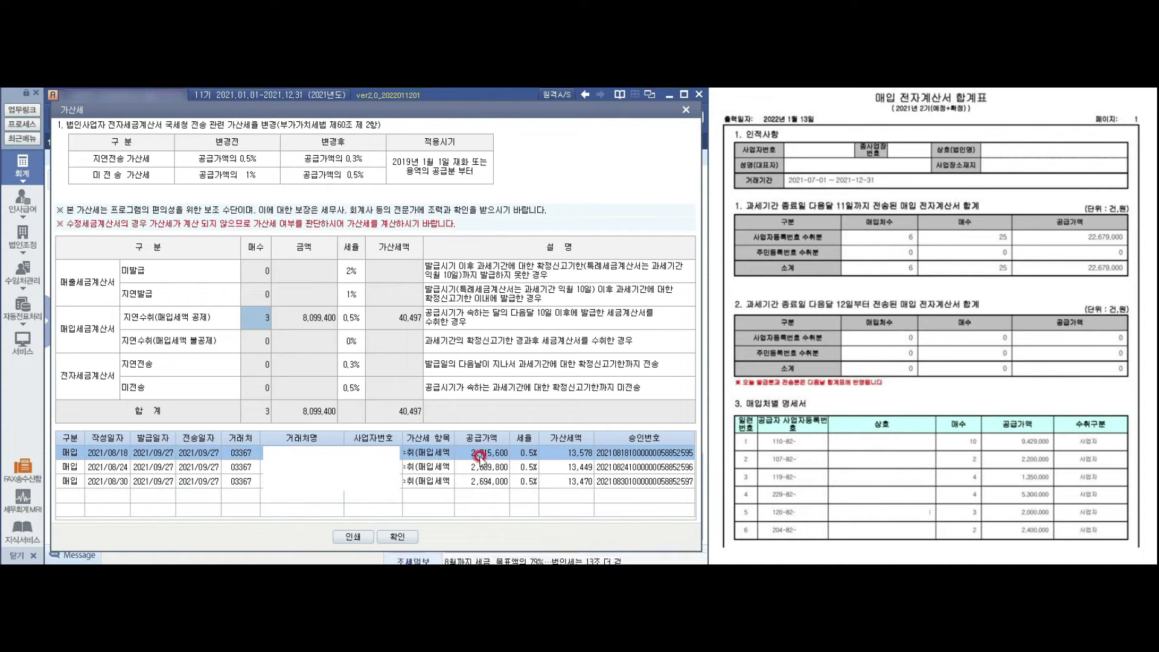
Step: Review the supply amount and penalty tax of each late-received invoice and the 지연수취 가산세액, then close the 가산세 window
left_click(568, 467)
left_click(565, 482)
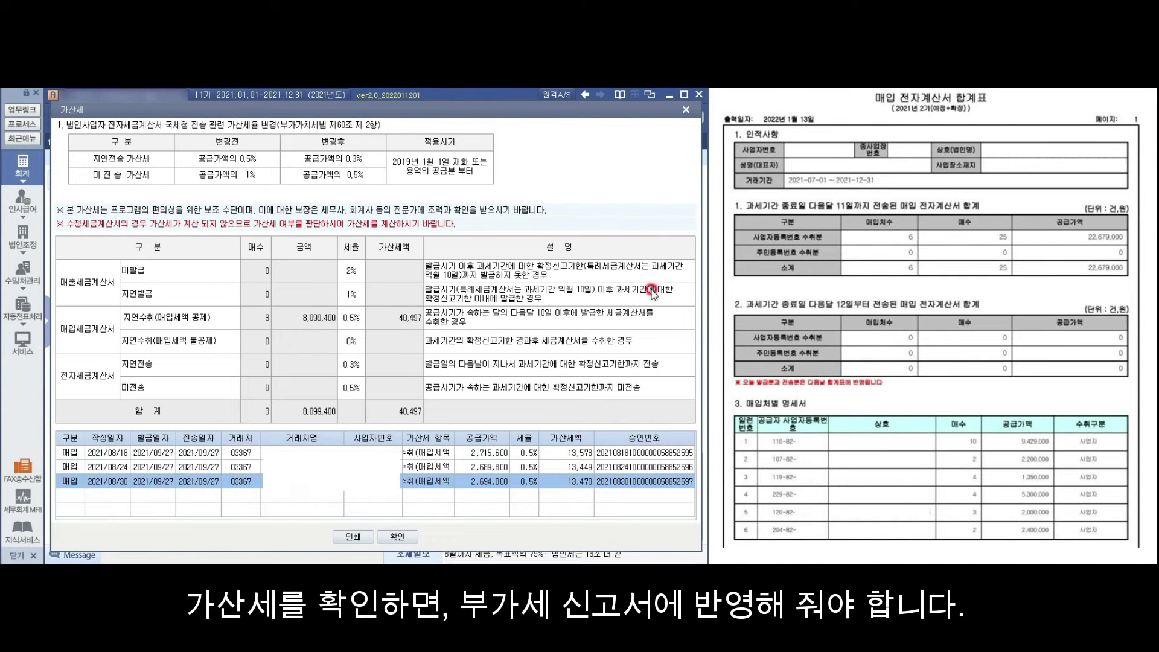
left_click(409, 321)
left_click(415, 325)
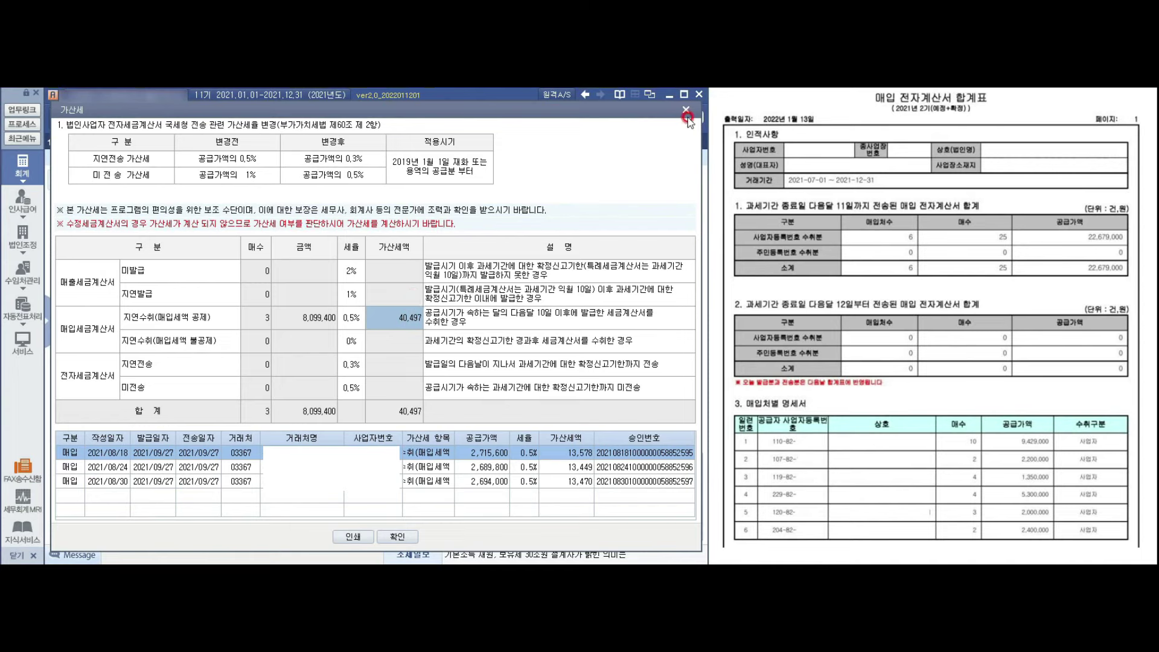
left_click(353, 539)
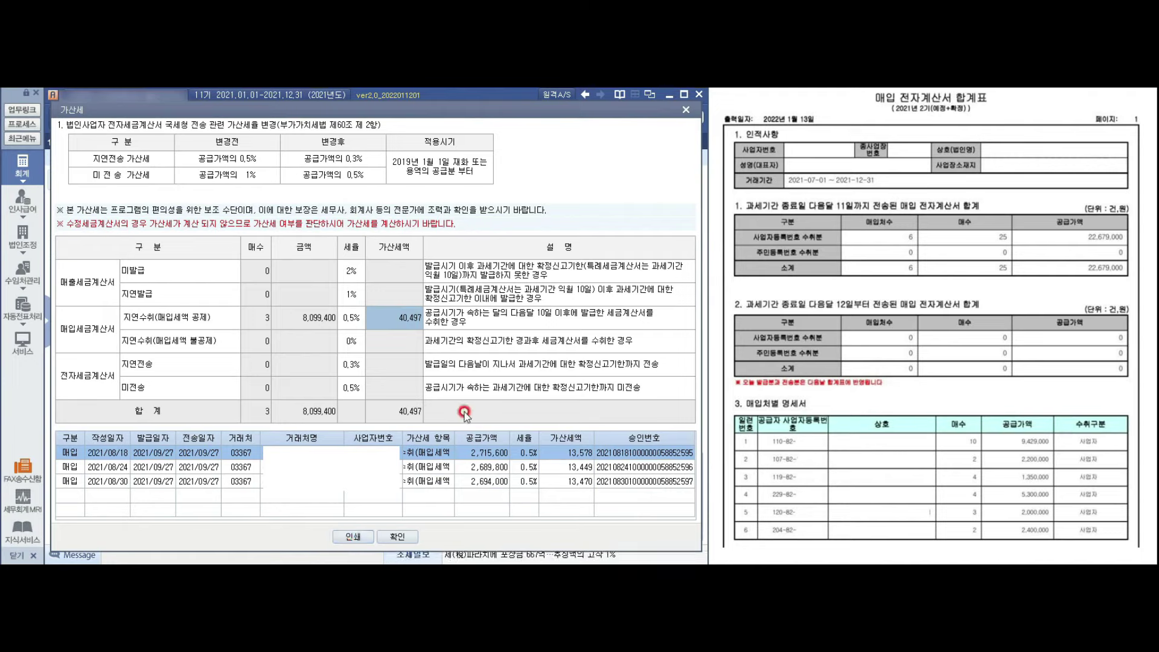
left_click(684, 111)
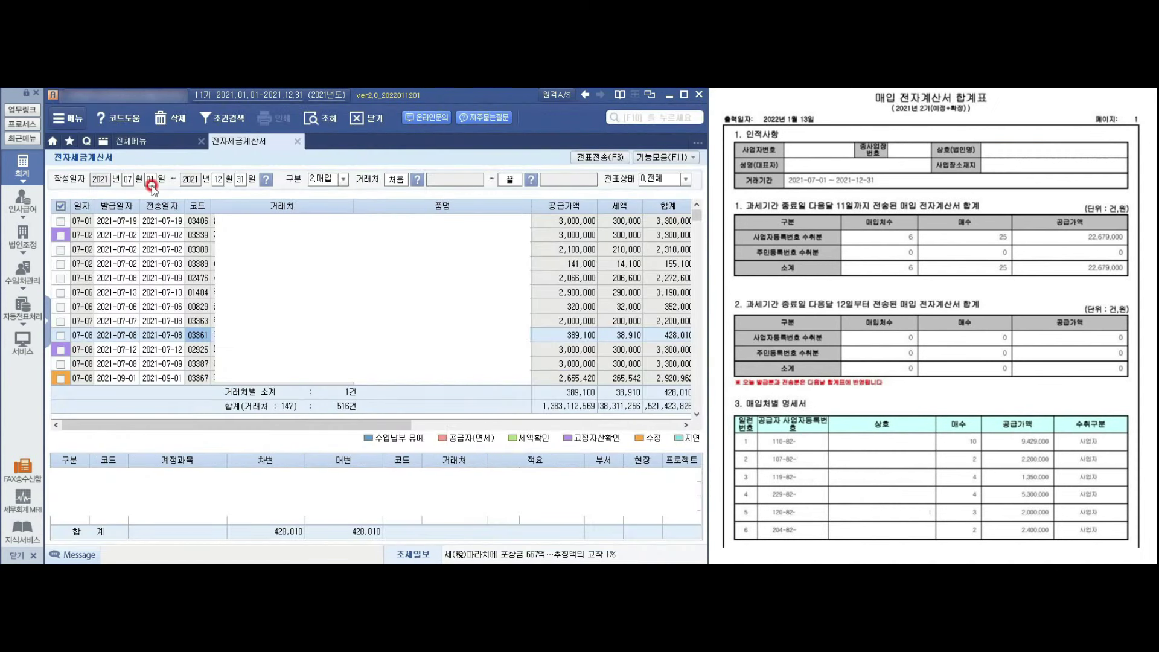
Step: Open 부가가치세신고서 and load the 정기신고 return for 2021-07-01 to 2021-12-31
left_click(146, 141)
left_click(261, 162)
left_click(119, 210)
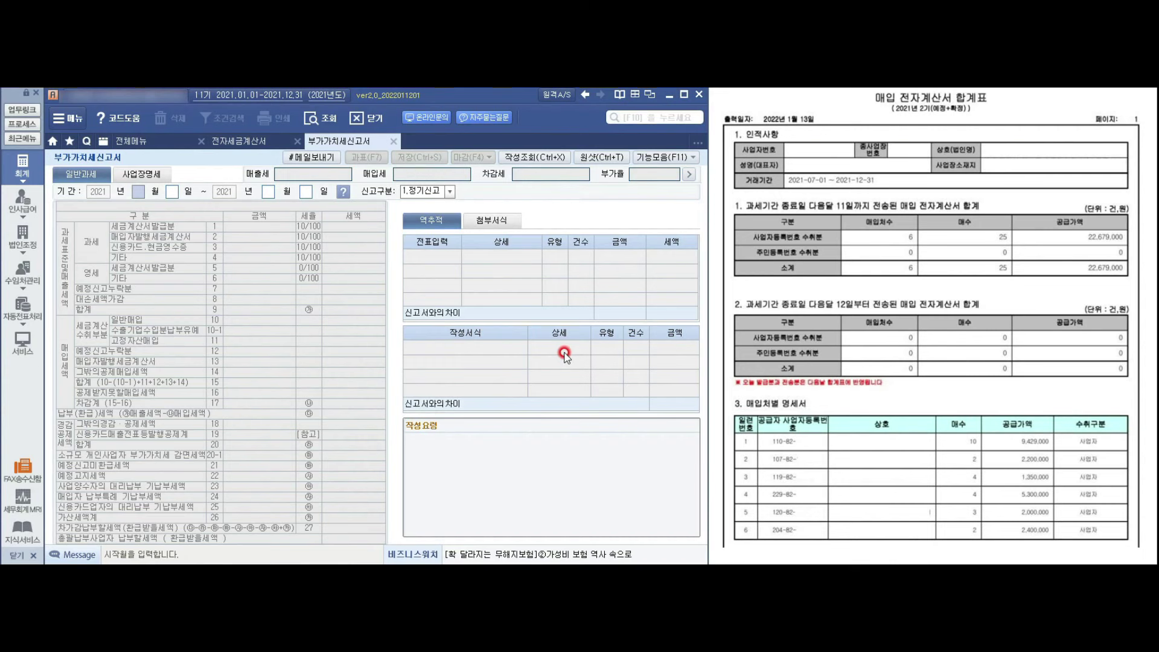
type("12")
key("Return")
key("Return")
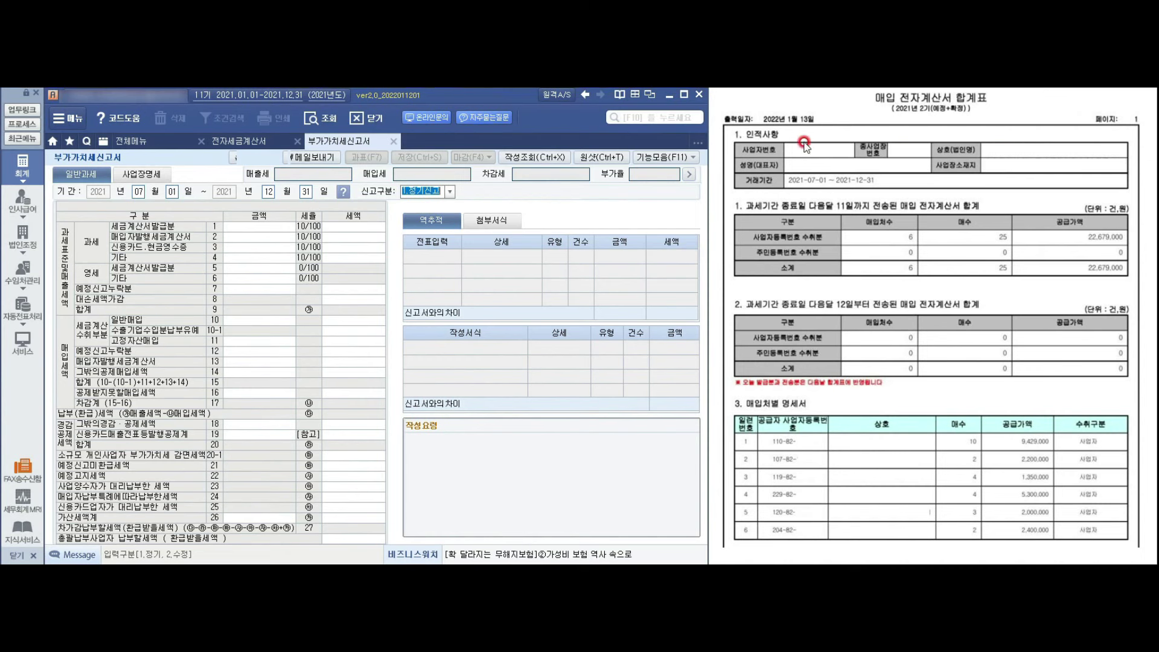
key("Return")
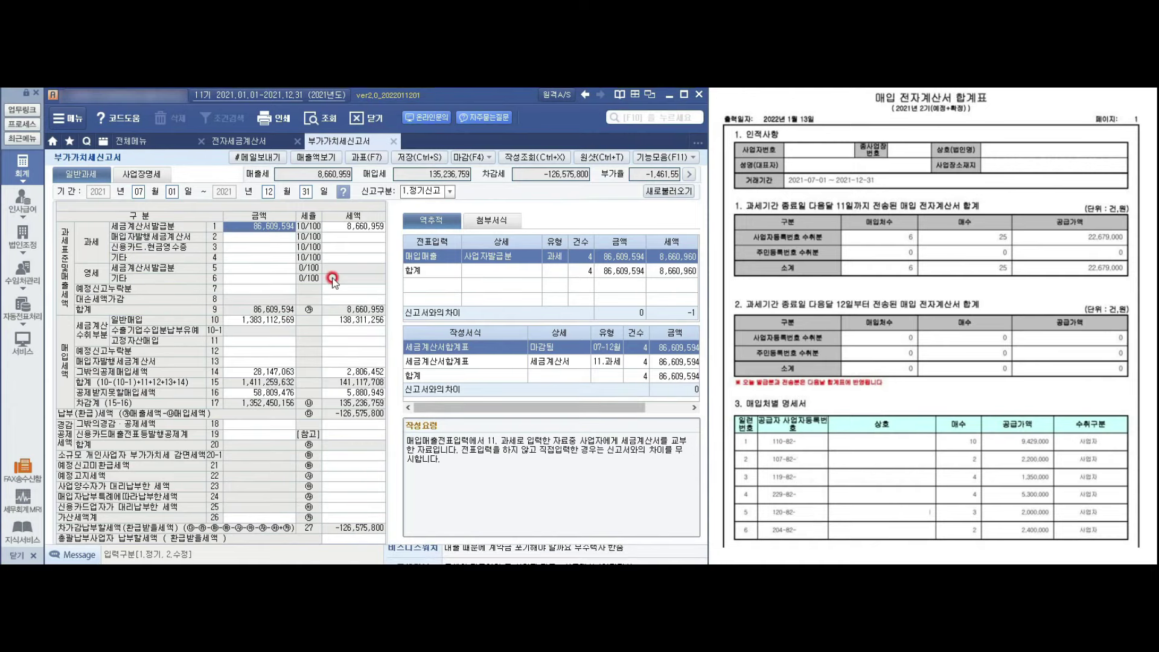
Step: Check the tax difference for 과세 세금계산서발급분 (row 1) in 역추적 and set its 세액 to 8,660,960
left_click(380, 229)
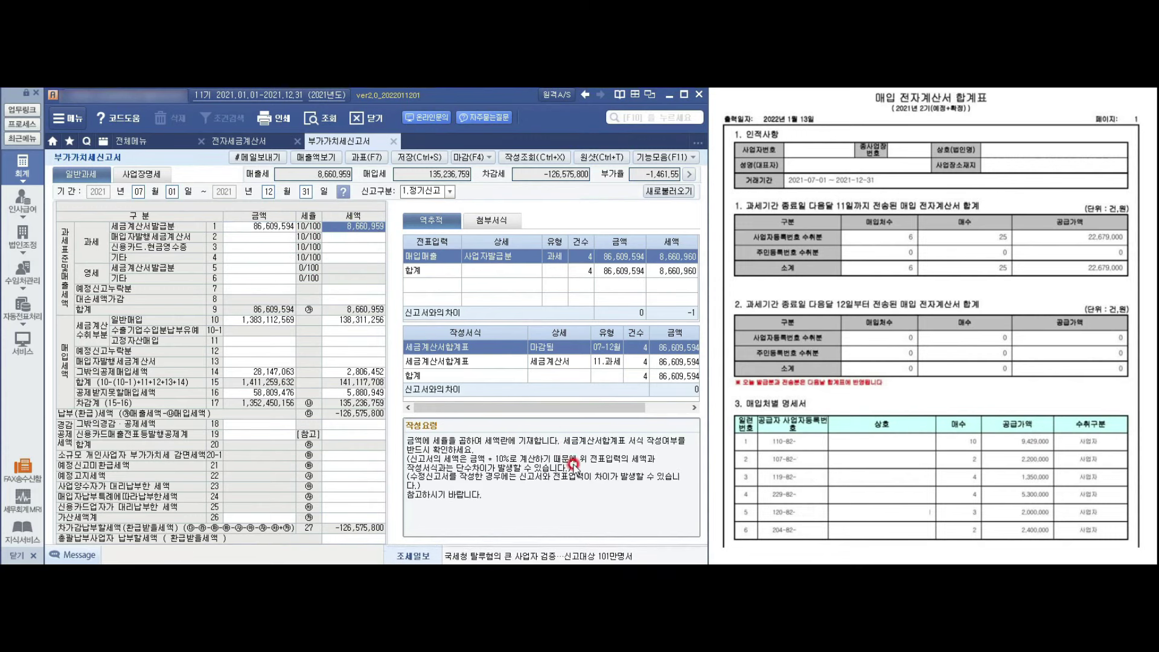
left_click_drag(530, 408, 567, 407)
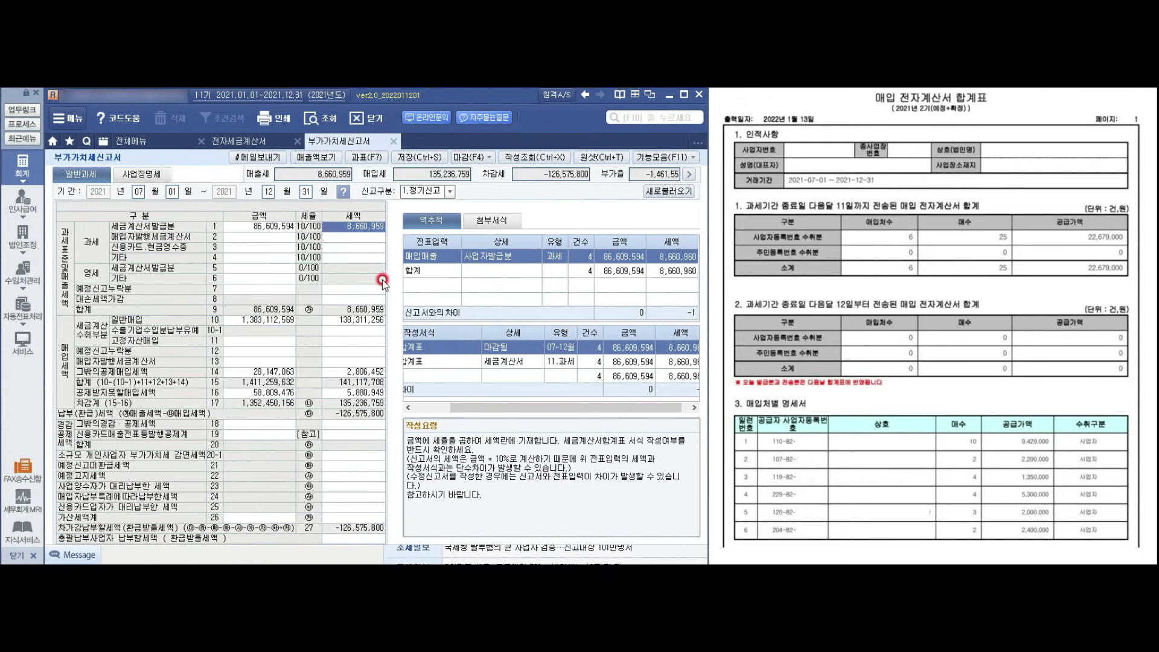
left_click(358, 221)
left_click_drag(373, 221, 395, 229)
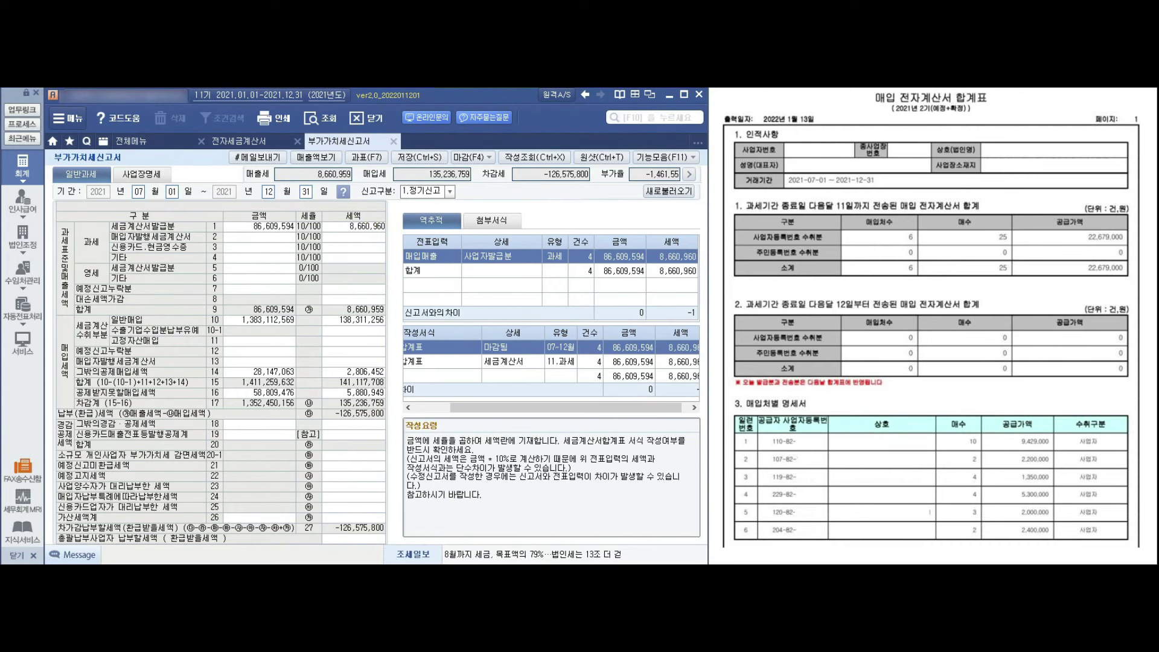
key("Return")
Step: Trace 일반매입 (row 10) and compare the return with the slip entries and 세금계산서합계표 for differences
left_click(265, 324)
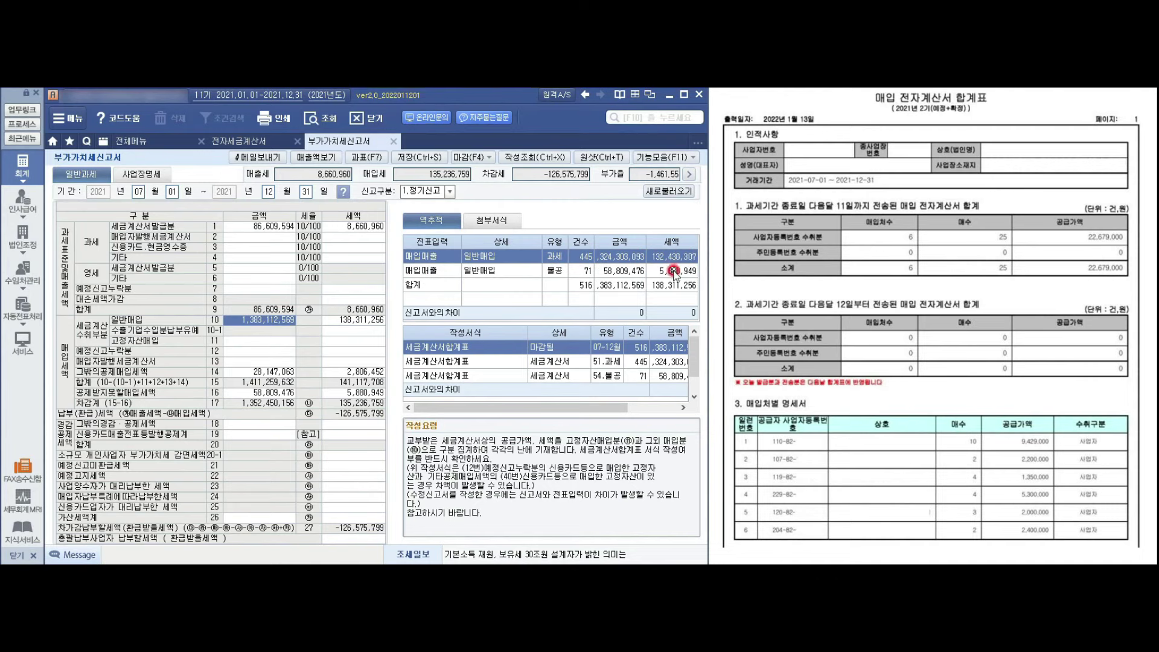
left_click(581, 285)
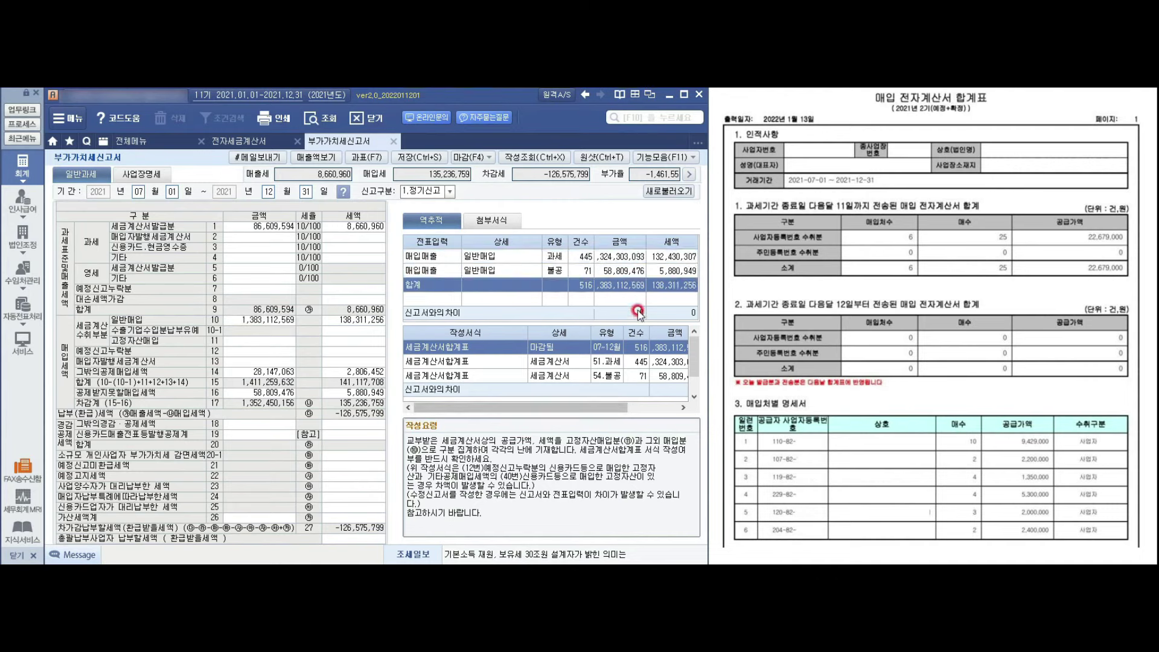
left_click_drag(691, 356, 688, 382)
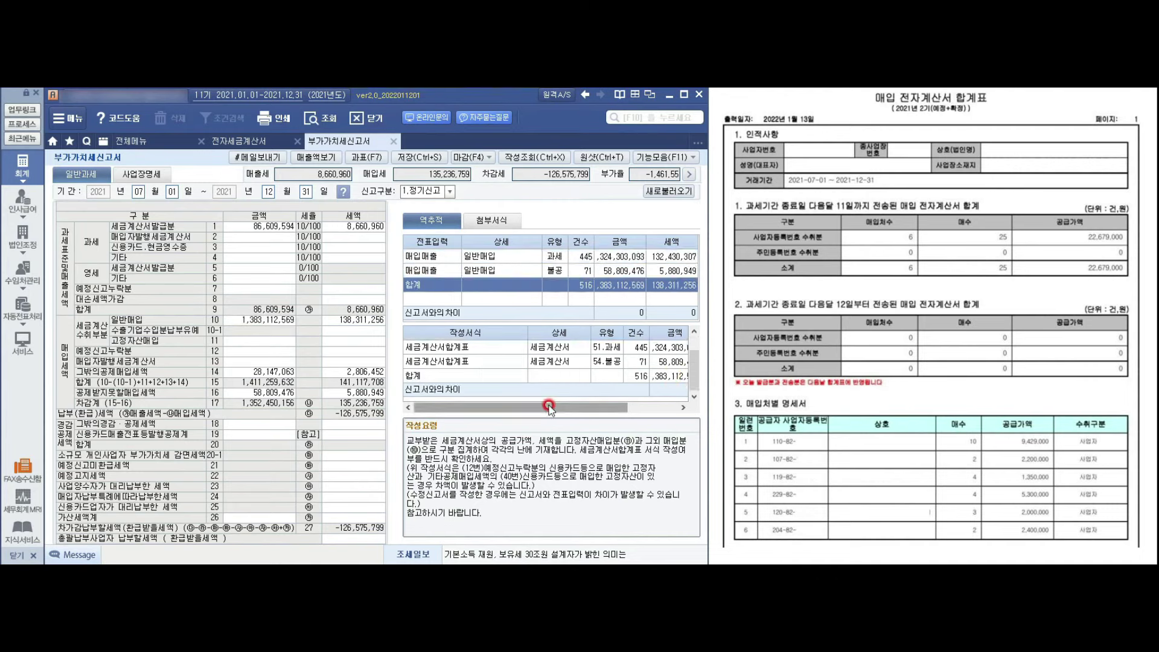
left_click_drag(549, 407, 600, 407)
left_click(258, 328)
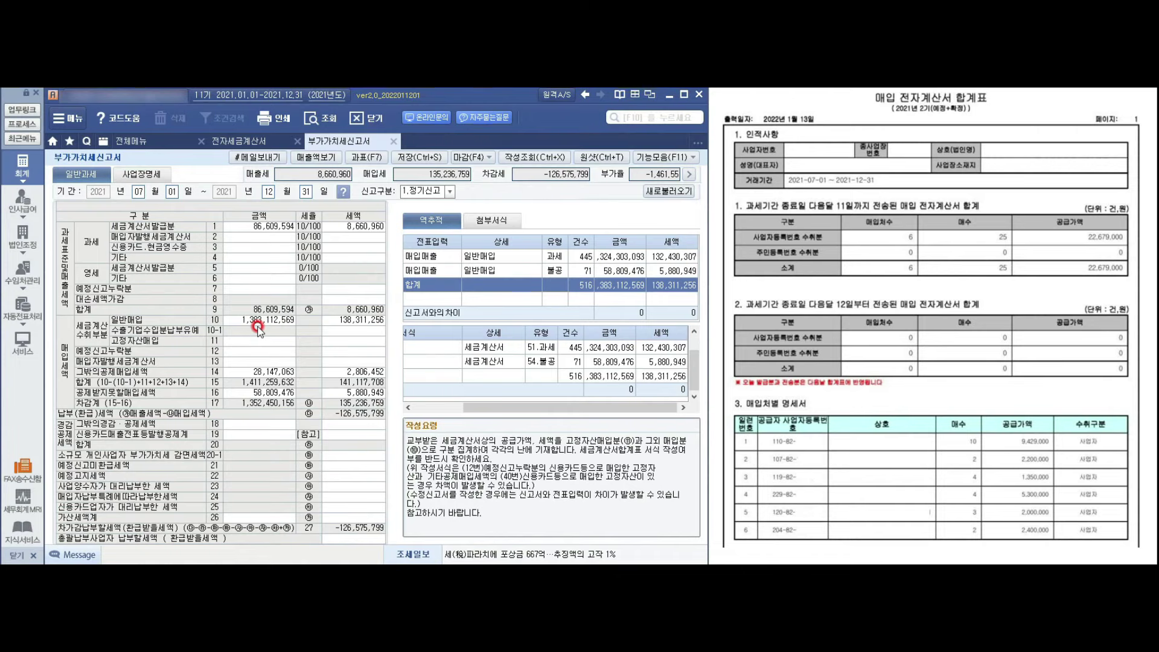
left_click(258, 320)
left_click(628, 390)
left_click(665, 304)
Step: View the 그밖의공제매입세액명세 detail behind row 14, checking the 신용매출전표수취/일반 amount and tax, and close it
left_click(239, 370)
left_click(149, 375)
left_click(274, 370)
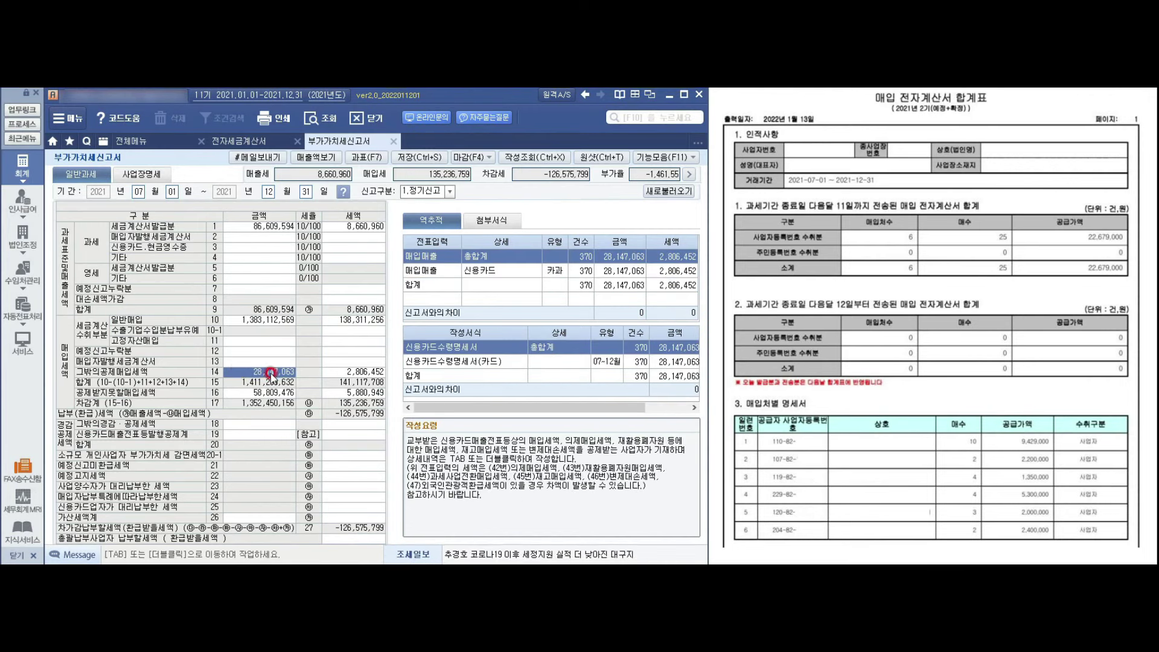
double_click(270, 373)
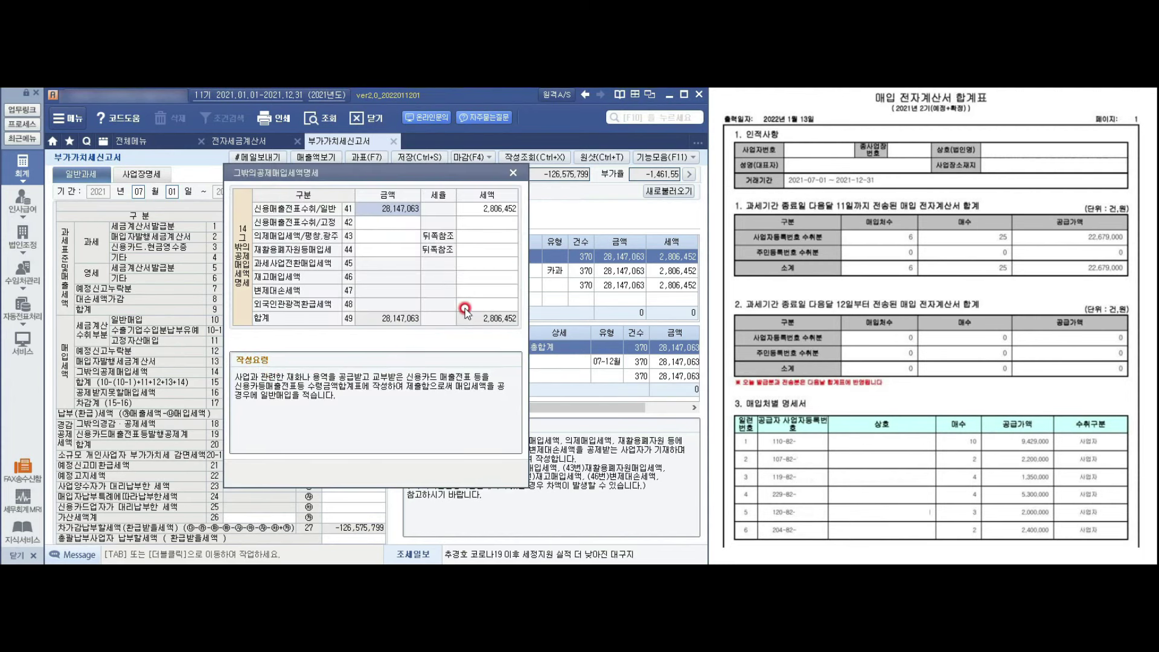
left_click(503, 174)
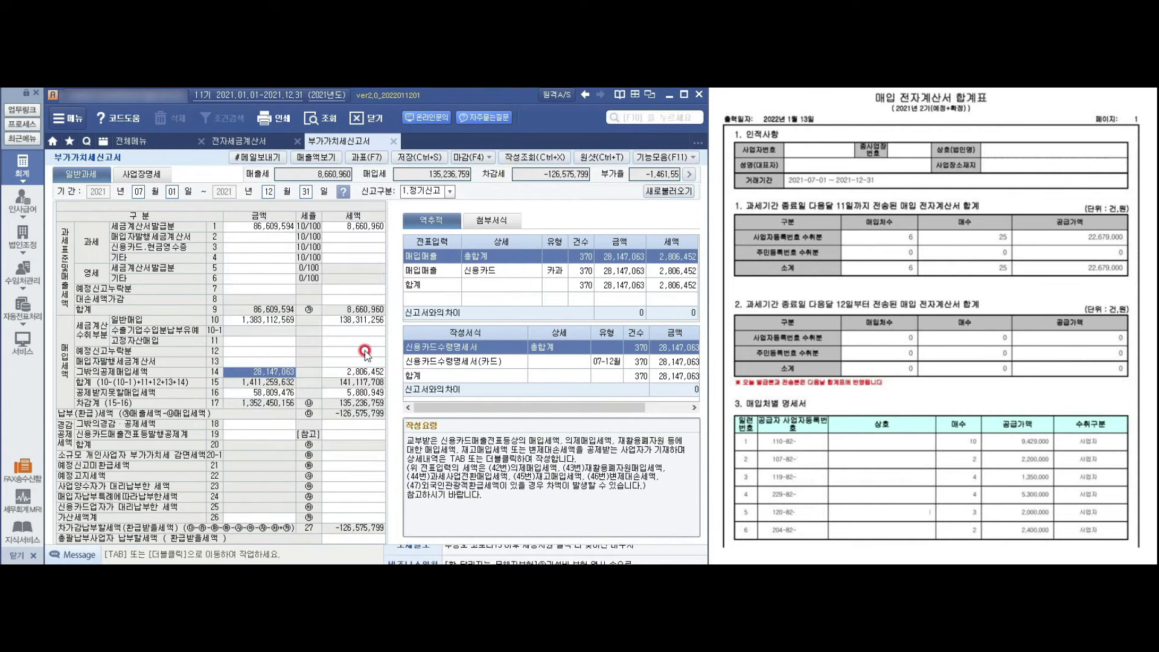
double_click(270, 373)
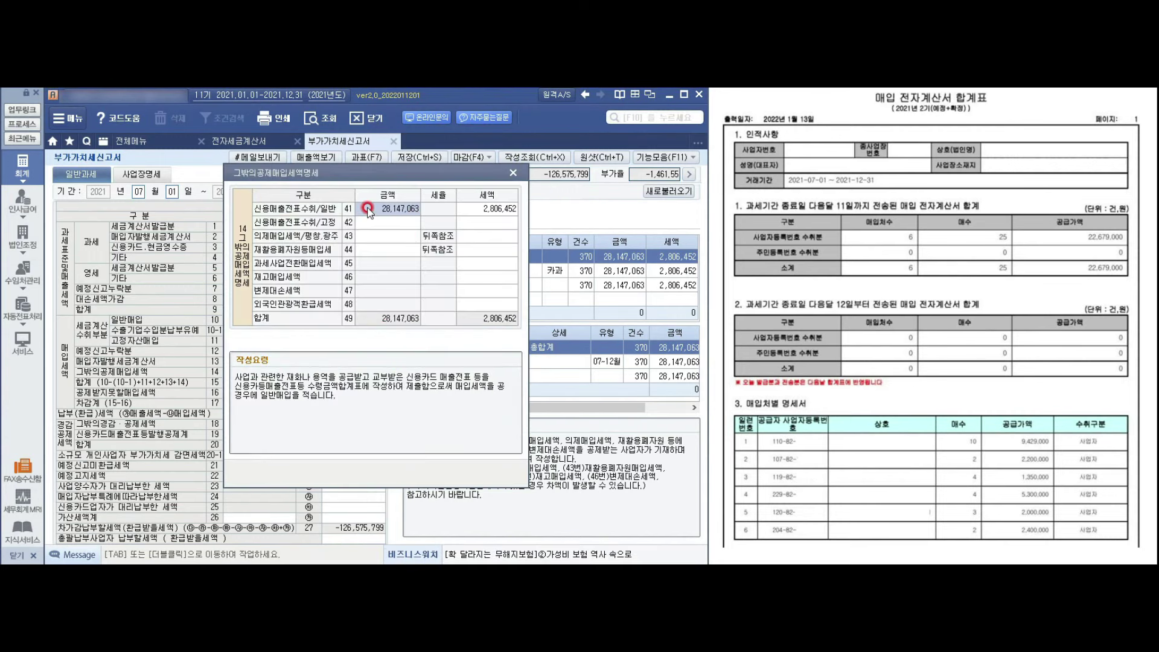
left_click(520, 174)
Step: Check the 역추적 differences between row 14, the slip entries and 신용카드수령명세서
left_click_drag(465, 409, 543, 419)
left_click(645, 314)
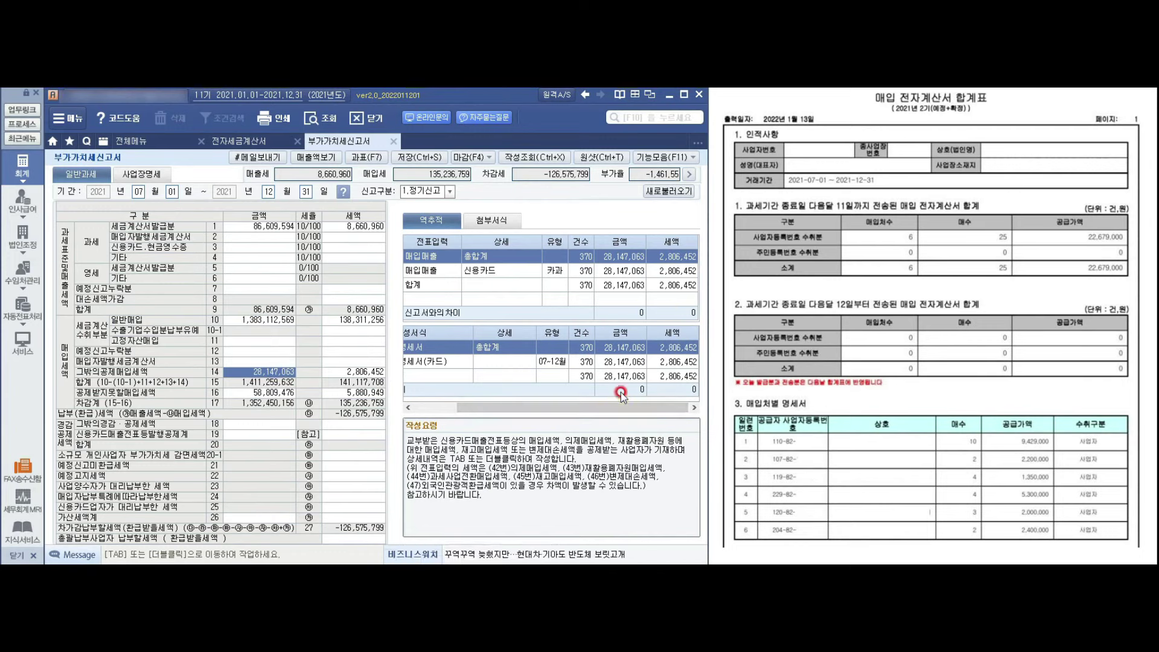
left_click(640, 362)
left_click(632, 394)
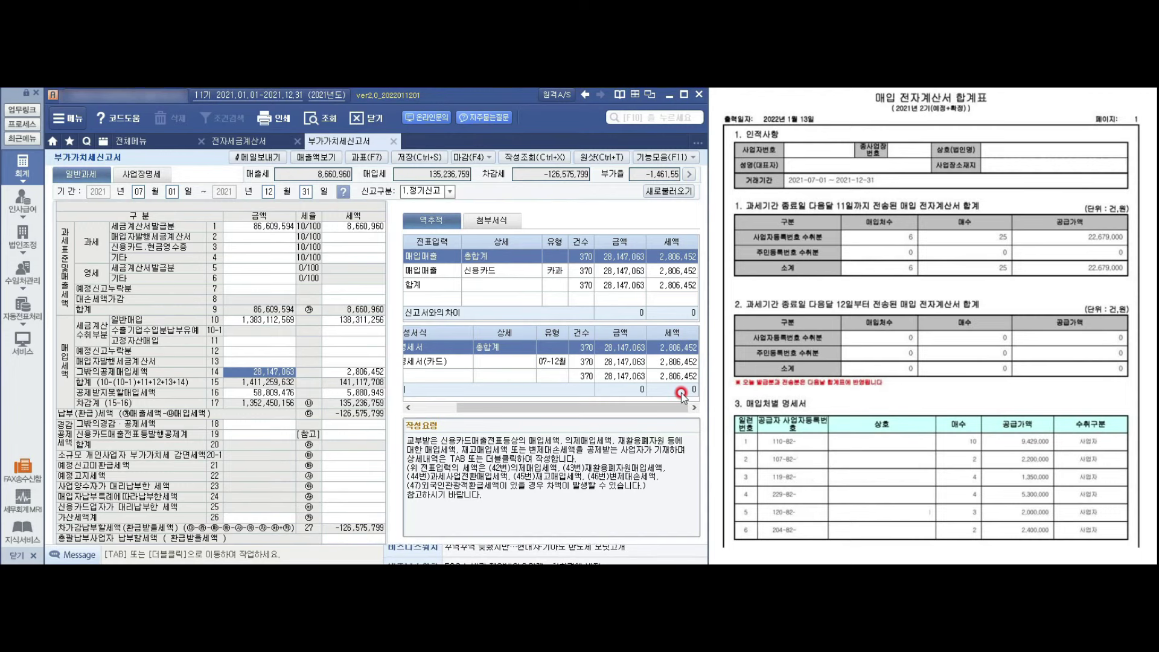
Step: Trace 공제받지못할매입세액 (row 16) and check whether a supporting form exists under 작성서식
left_click(248, 382)
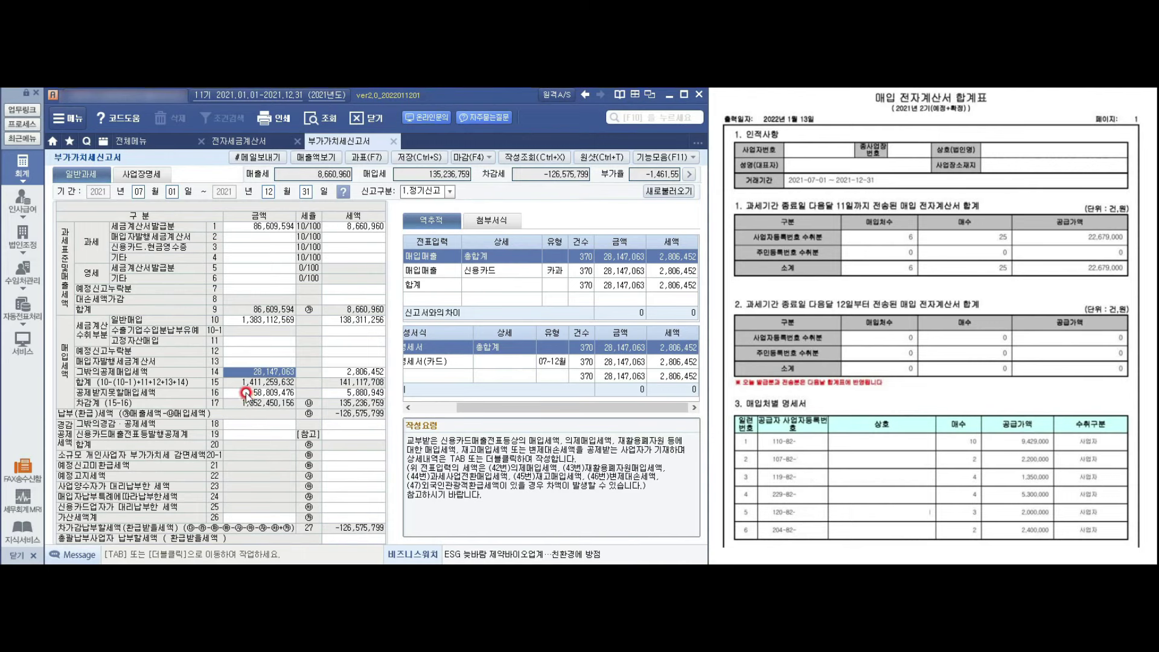
left_click(246, 393)
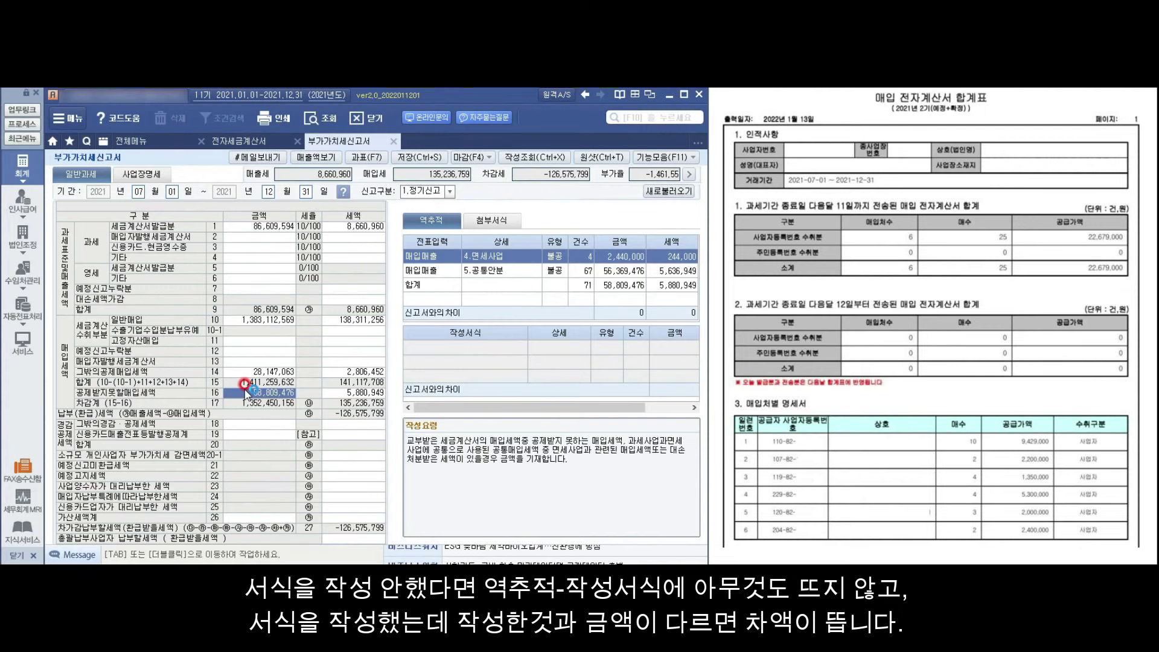
key("Tab")
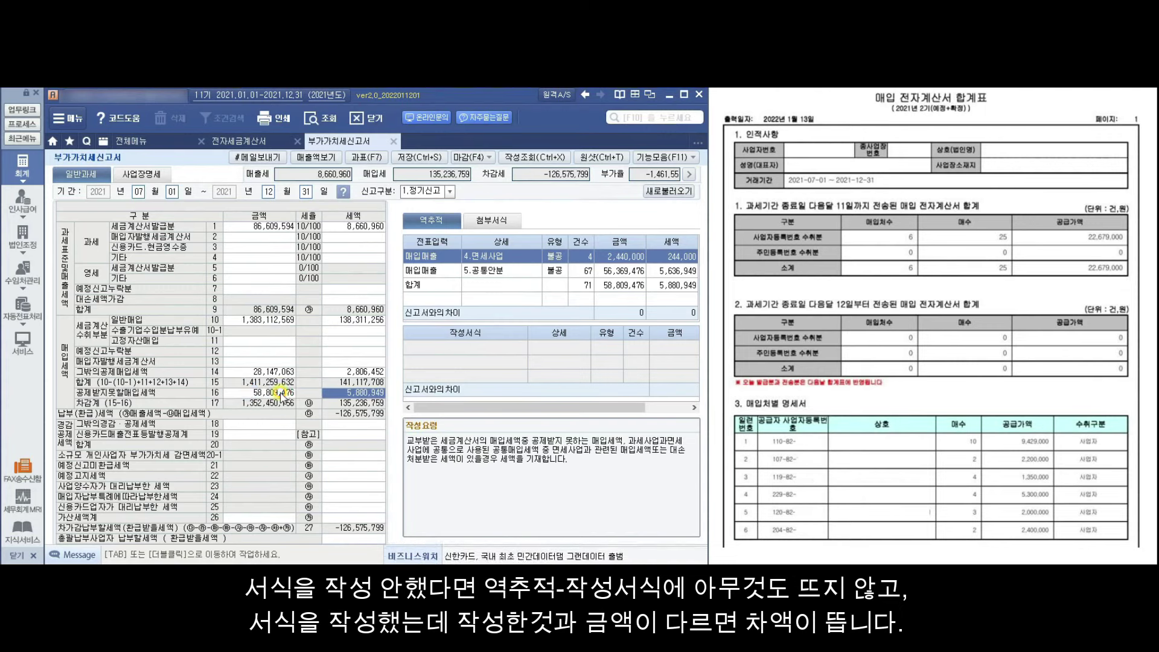
left_click(280, 395)
left_click(587, 409)
left_click_drag(435, 410, 576, 415)
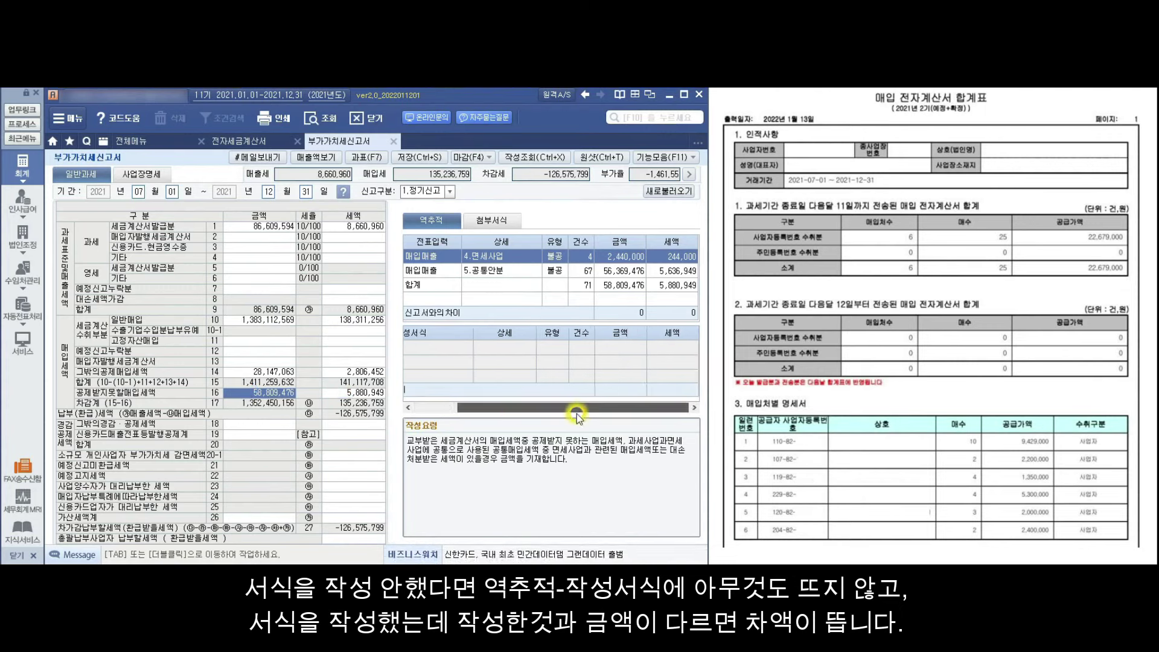
left_click_drag(465, 426, 368, 426)
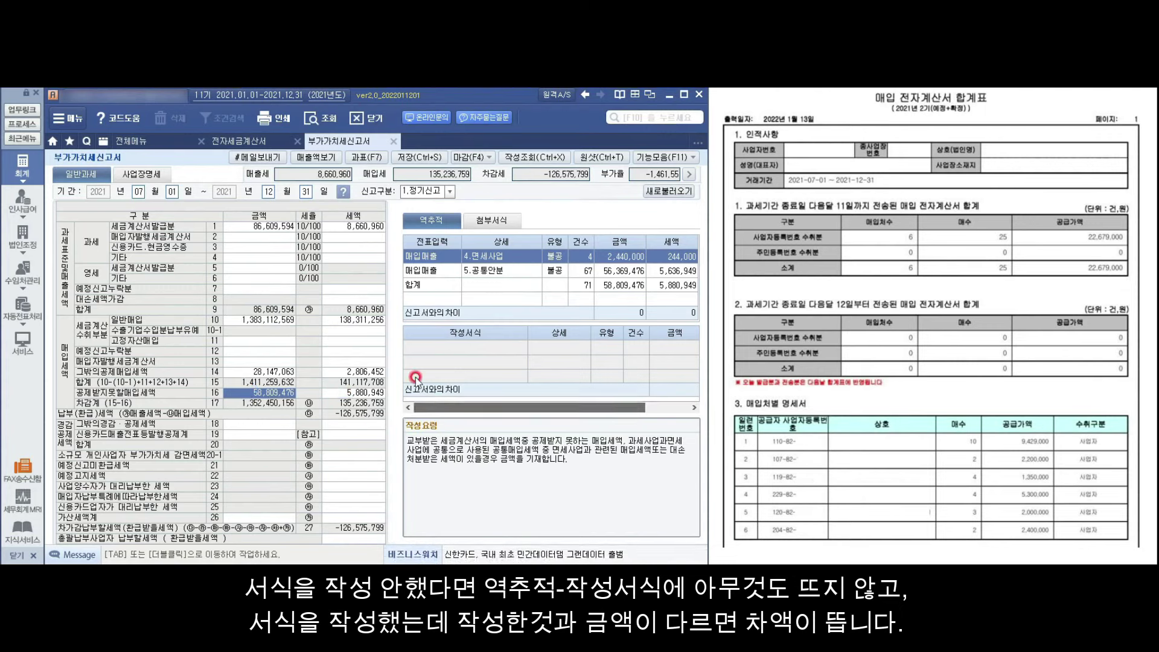
Step: Compare the 작성서식 entries and differences across rows 10, 14 and 16 to identify which supporting form is missing
left_click(244, 320)
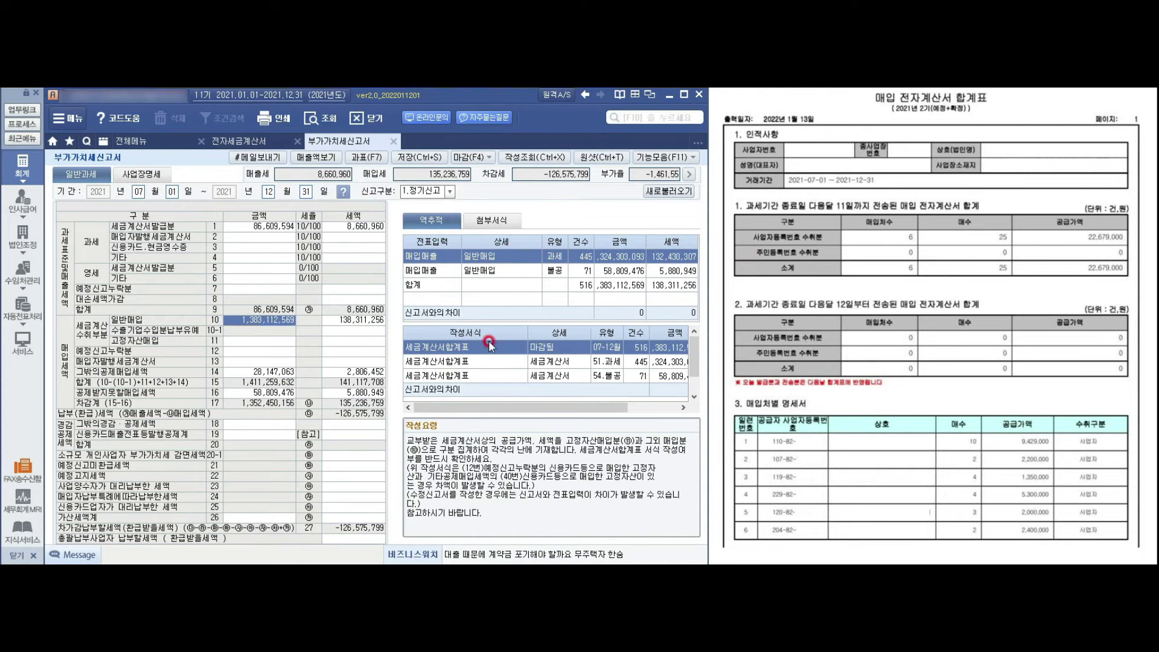
left_click(467, 375)
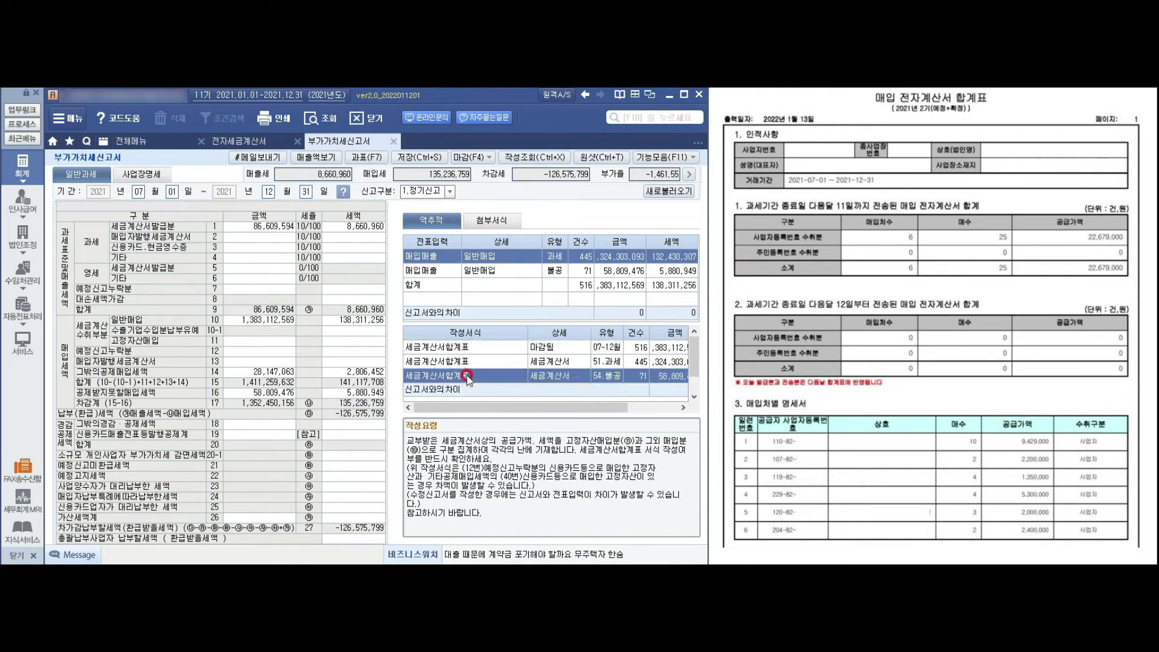
left_click(624, 391)
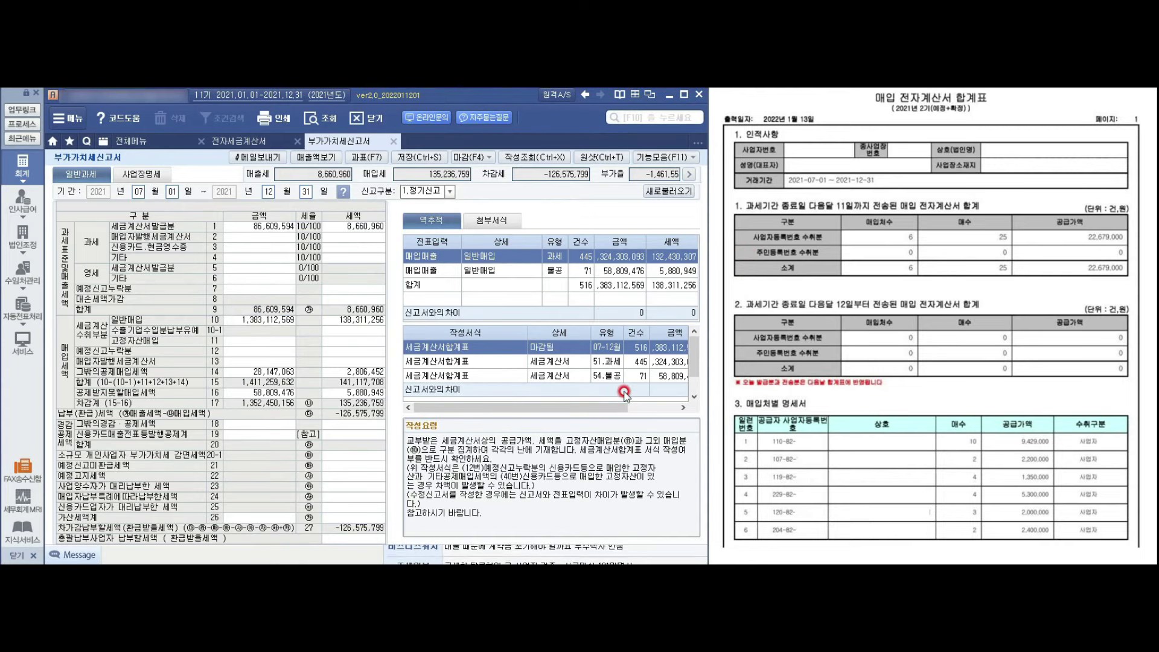
left_click(261, 337)
left_click(260, 400)
left_click(255, 373)
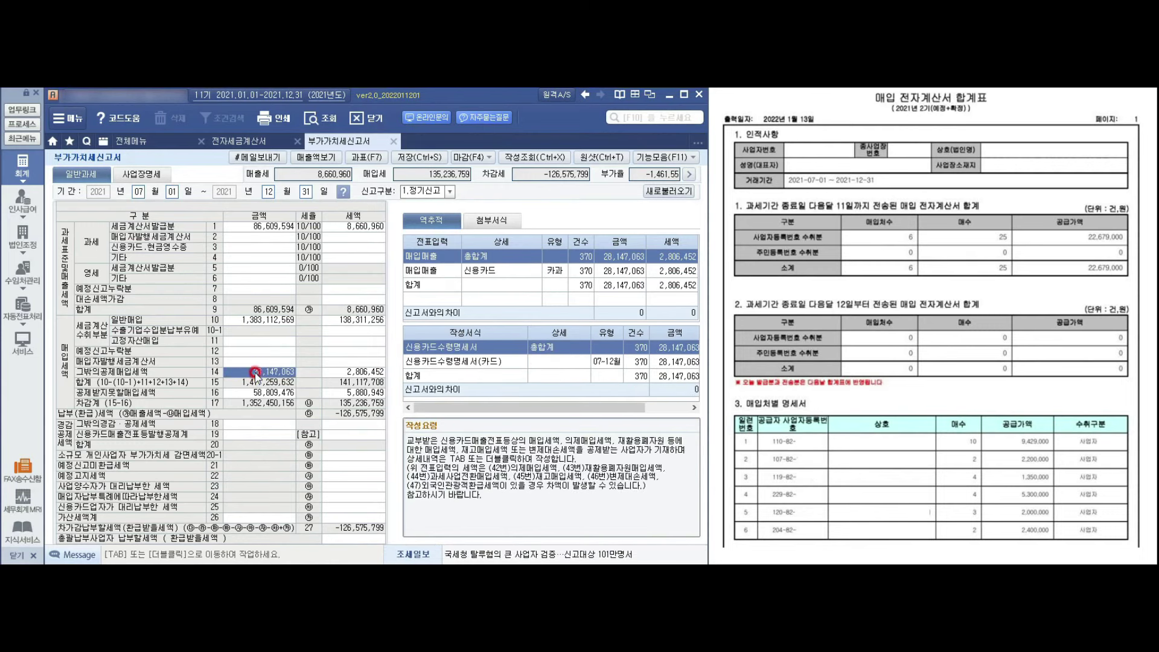
left_click(229, 393)
left_click(587, 355)
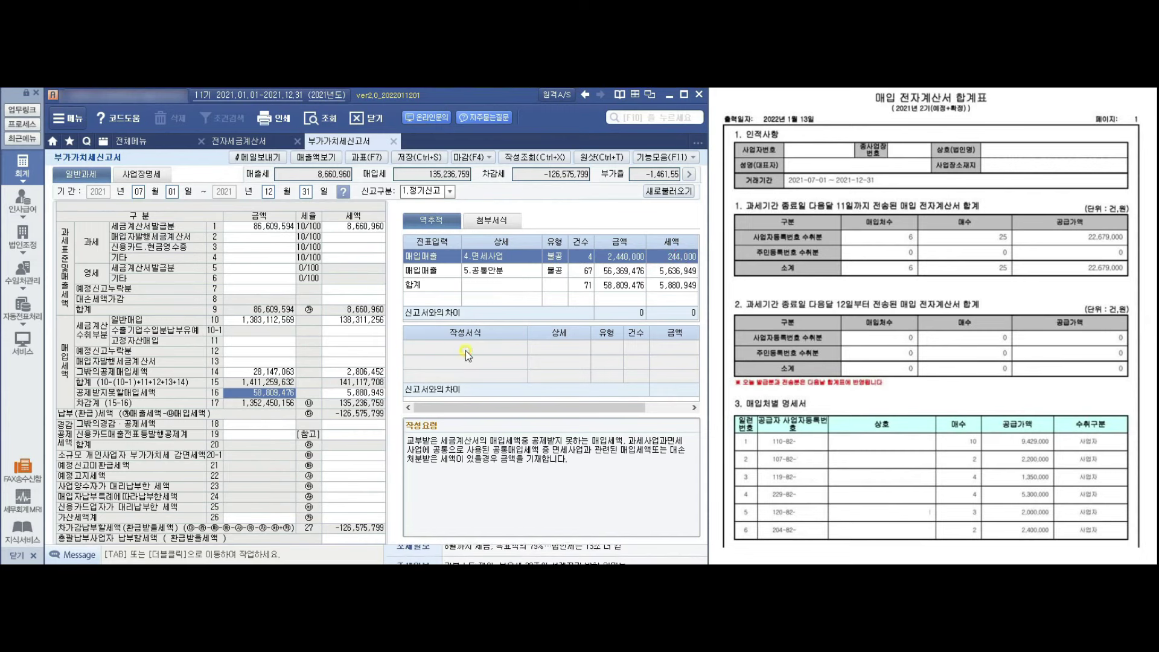
left_click(503, 417)
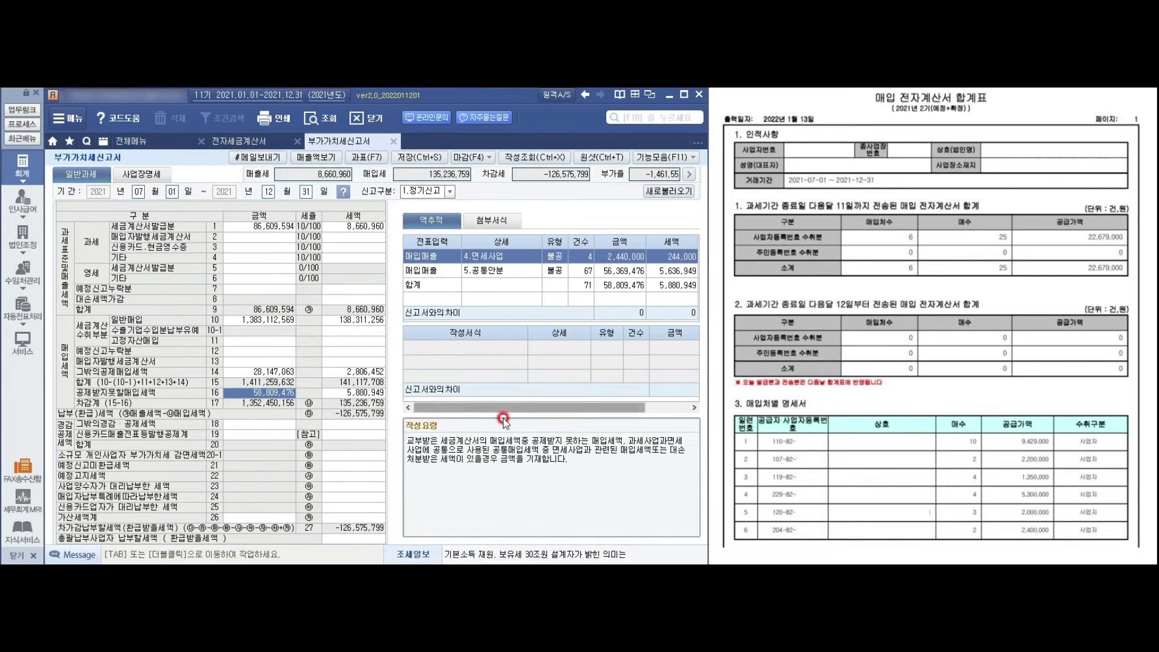
Step: Open the 매입세액불공제내역 form for July to December 2021 and save its 공제받지 못할 매입세액 내역 section
left_click(122, 143)
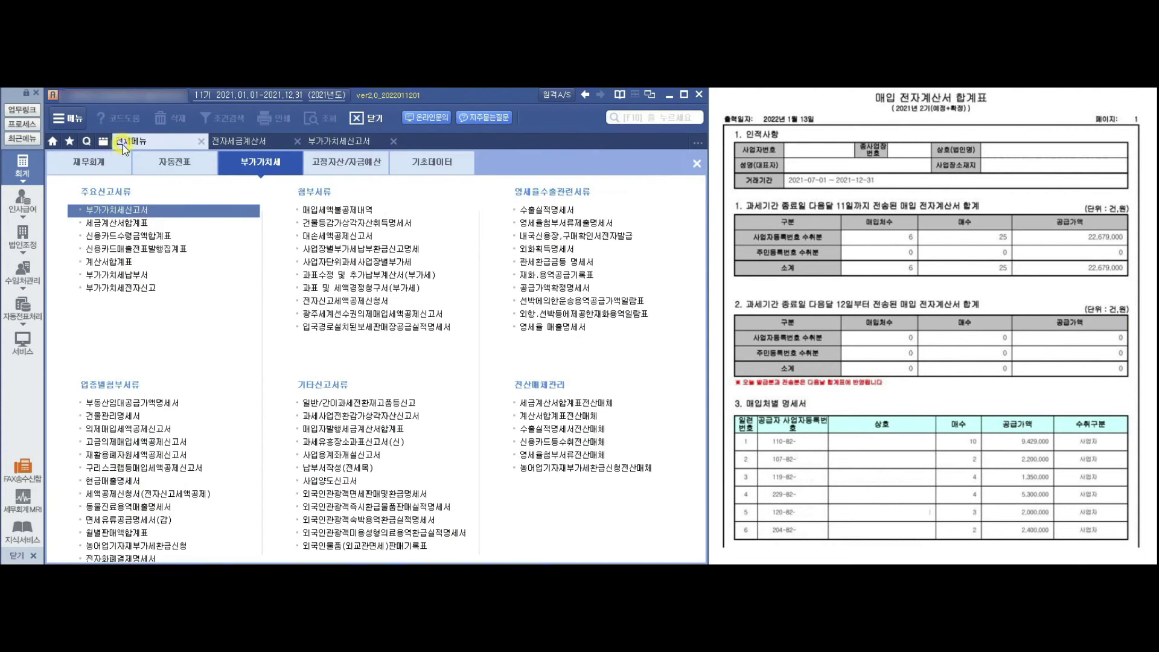
left_click(378, 210)
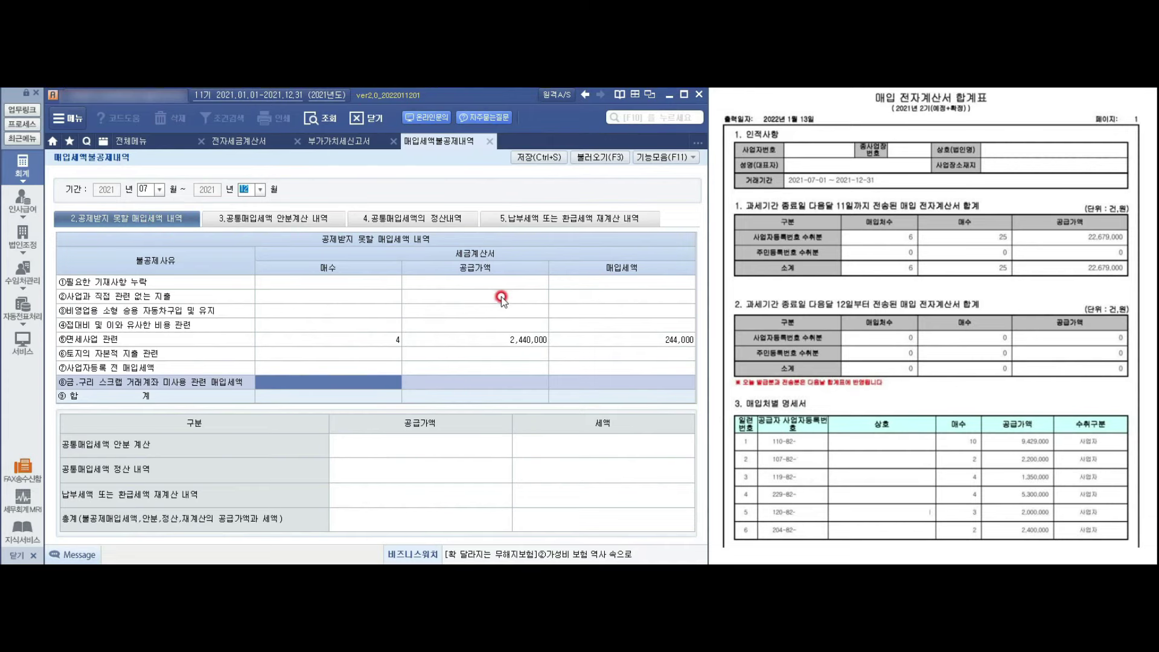
left_click(517, 345)
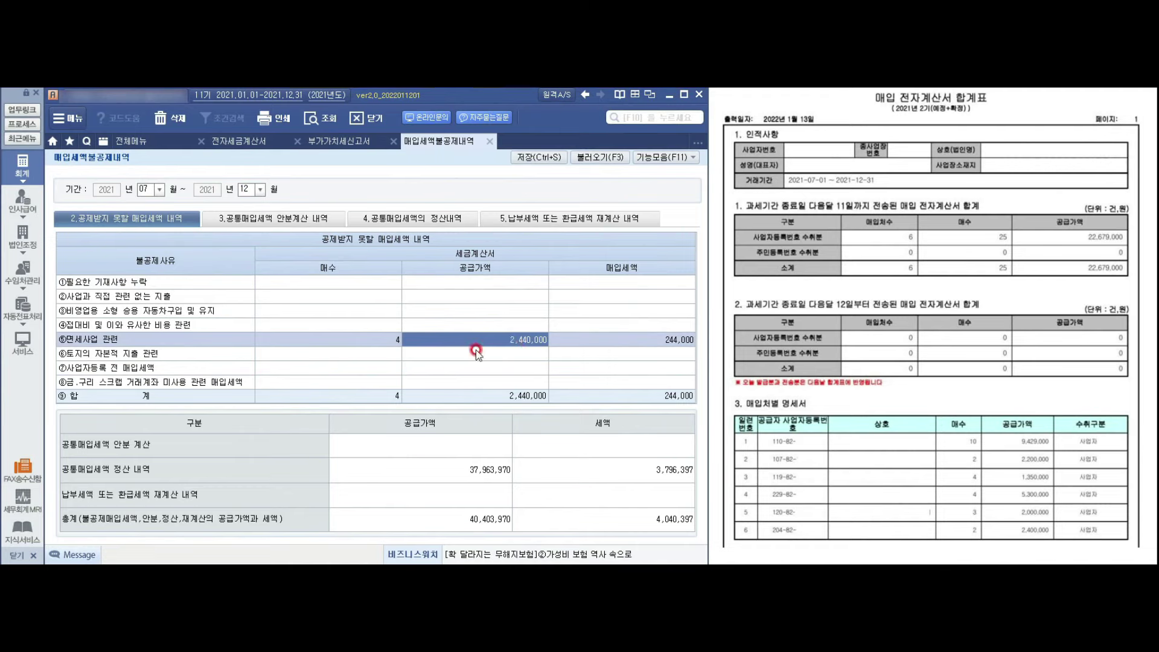
left_click(534, 157)
left_click(555, 398)
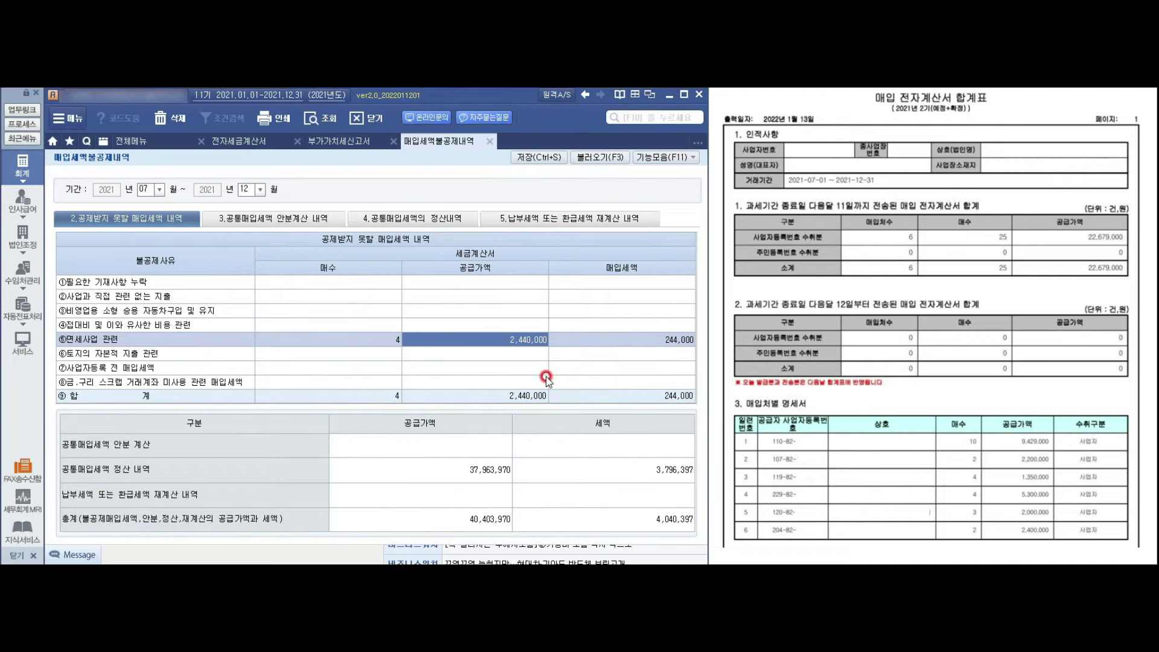
left_click(286, 217)
left_click(600, 157)
left_click(500, 241)
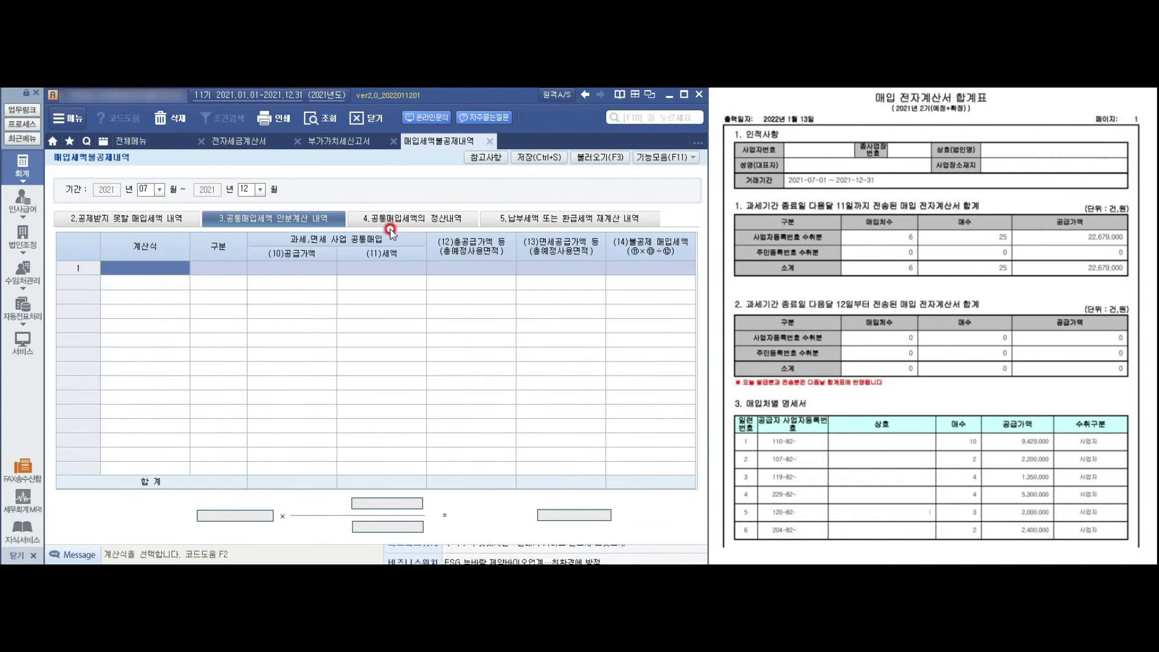
Step: Reload 공통매입세액의 정산내역 using the 면세공급가액기준 formula, save it, and close the 매입세액불공제내역 form
left_click(389, 220)
left_click(597, 159)
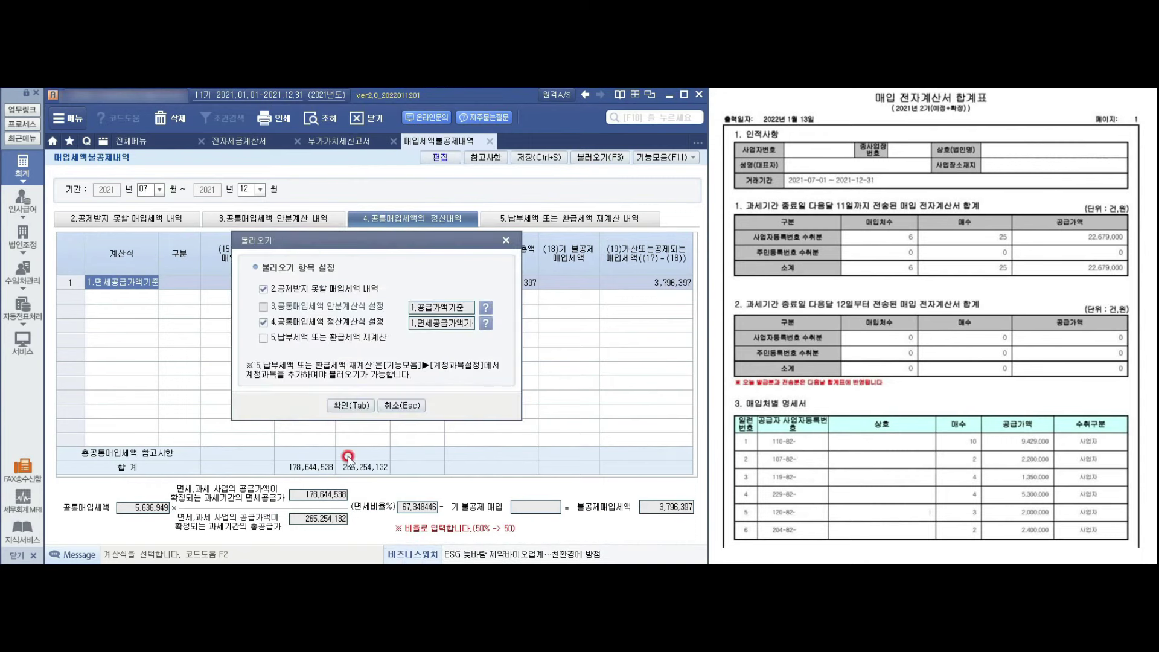
left_click(349, 404)
left_click(550, 384)
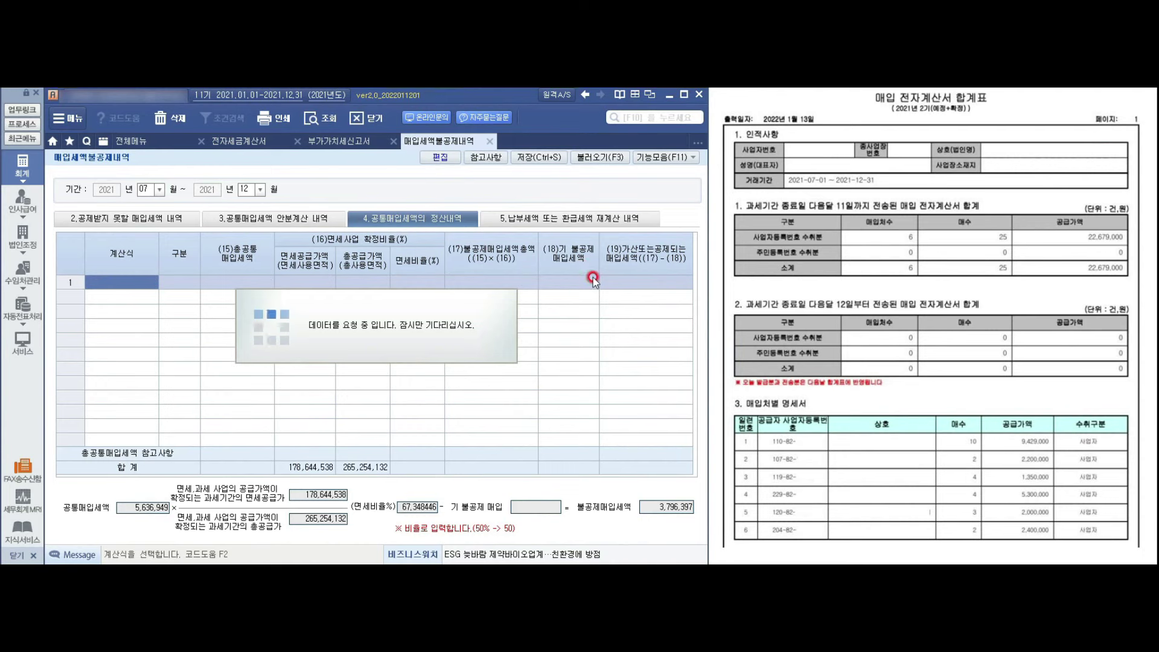
left_click(541, 157)
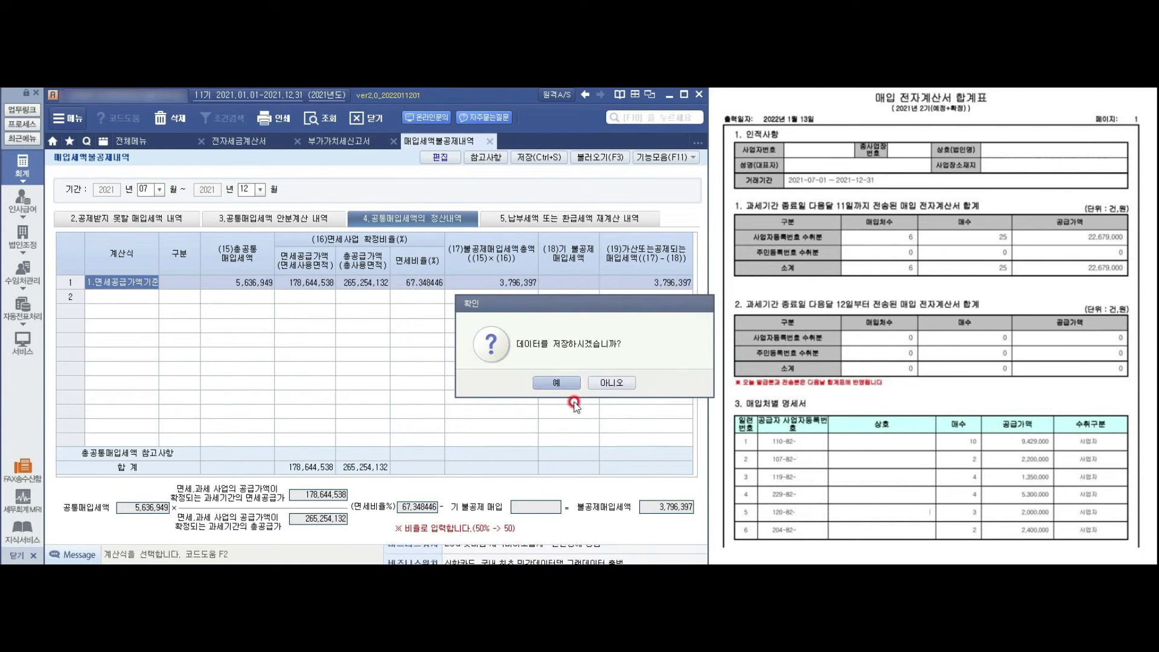
left_click(550, 385)
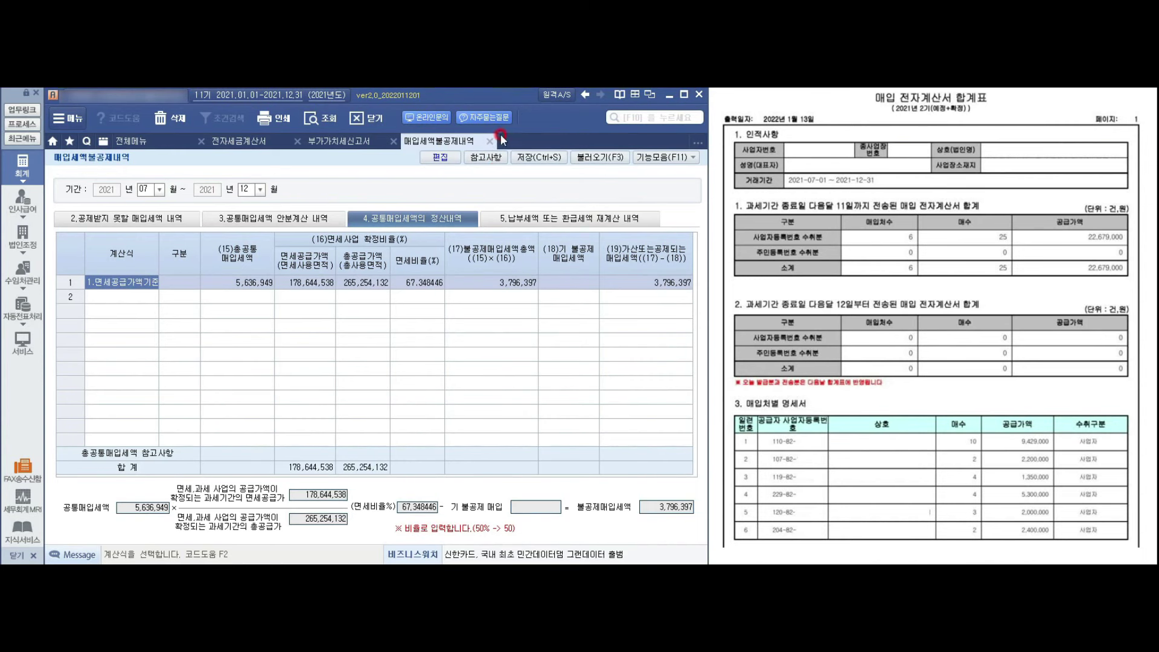
left_click(559, 147)
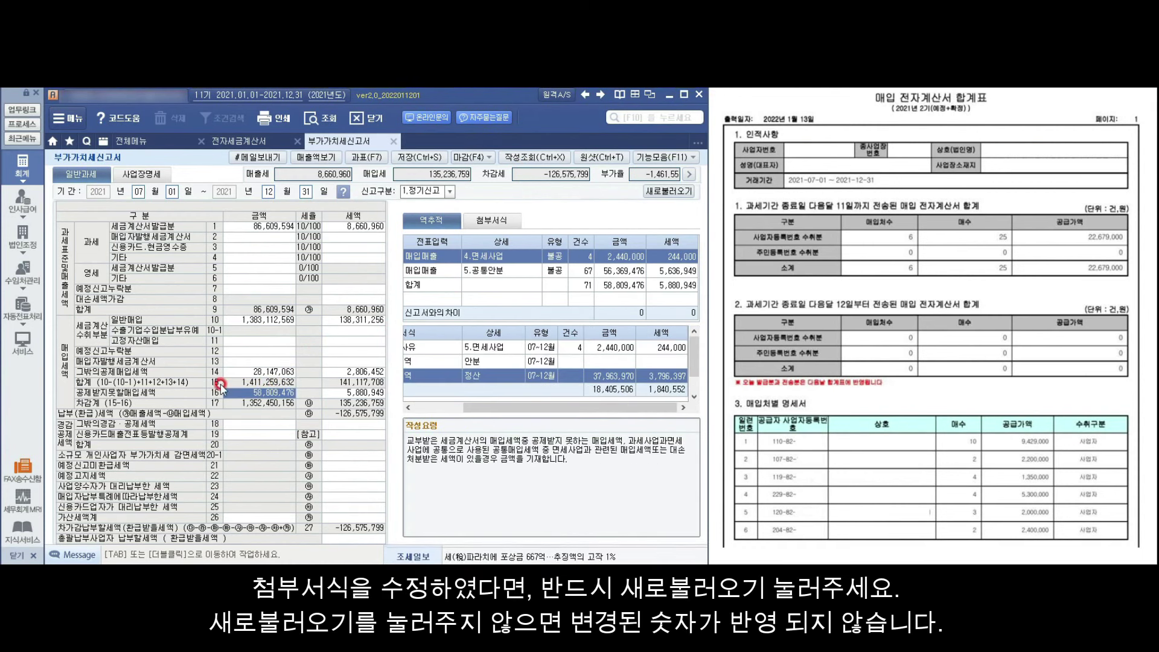
Step: Reload the VAT return from the purchase and sales slips and the supporting forms, overwriting its current data
left_click(673, 190)
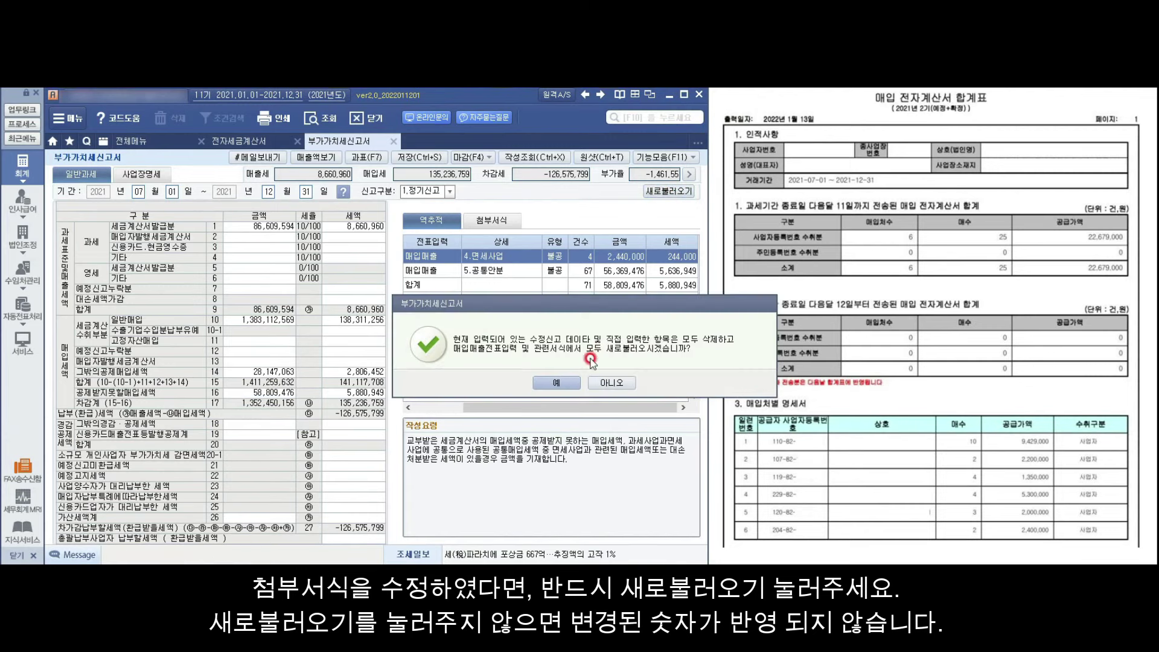
left_click(555, 384)
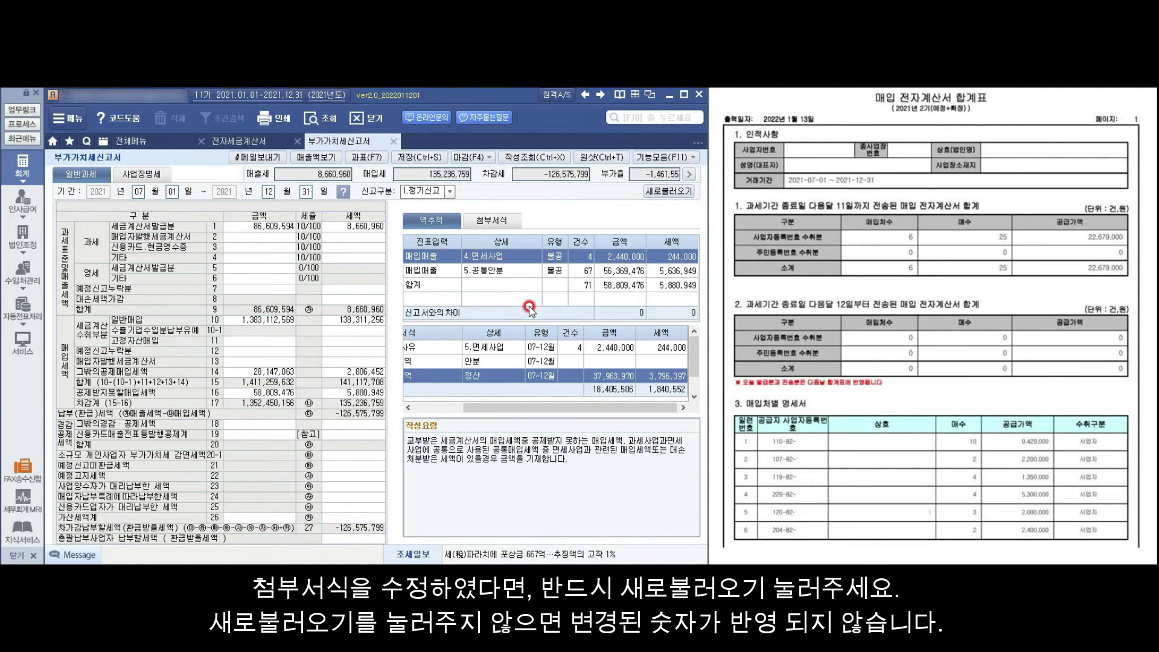
left_click(614, 215)
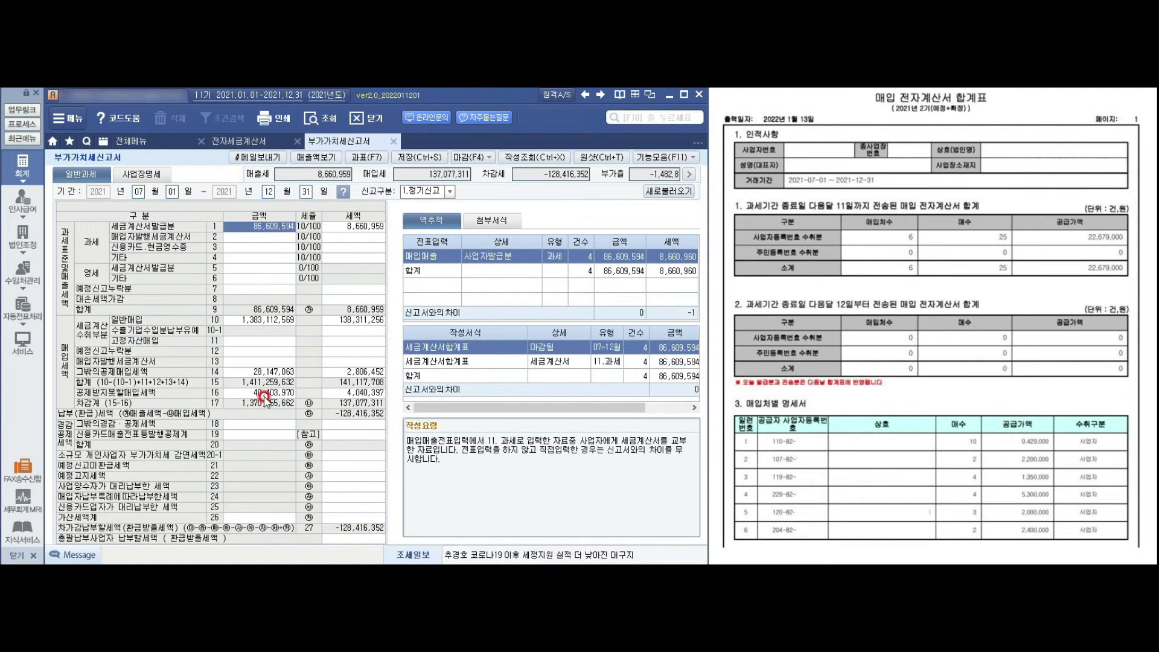
Step: Trace 공제받지못할매입세액 (row 16) and compare its 공통안분 slip entries with the 정산 amount in the supporting form
left_click(264, 398)
mouse_move(483, 409)
left_mouse_down()
mouse_move(593, 414)
mouse_move(621, 395)
mouse_move(613, 407)
mouse_move(558, 405)
left_mouse_up()
left_click(331, 392)
mouse_move(486, 406)
left_mouse_down()
mouse_move(574, 418)
mouse_move(501, 410)
left_mouse_up()
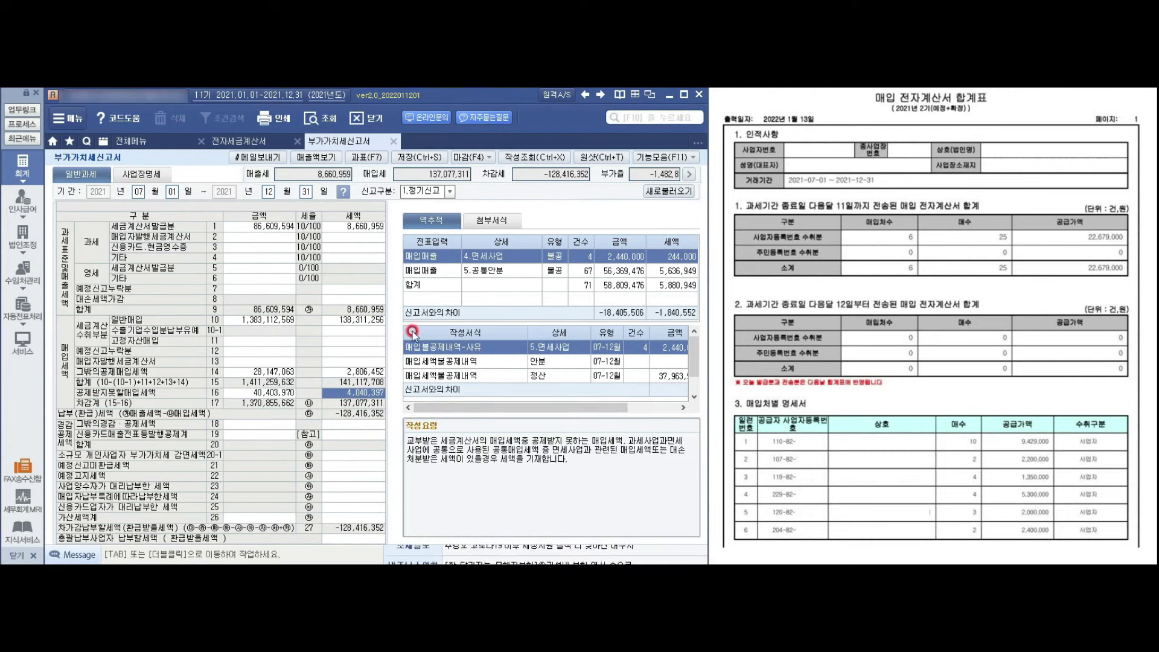
left_click(499, 270)
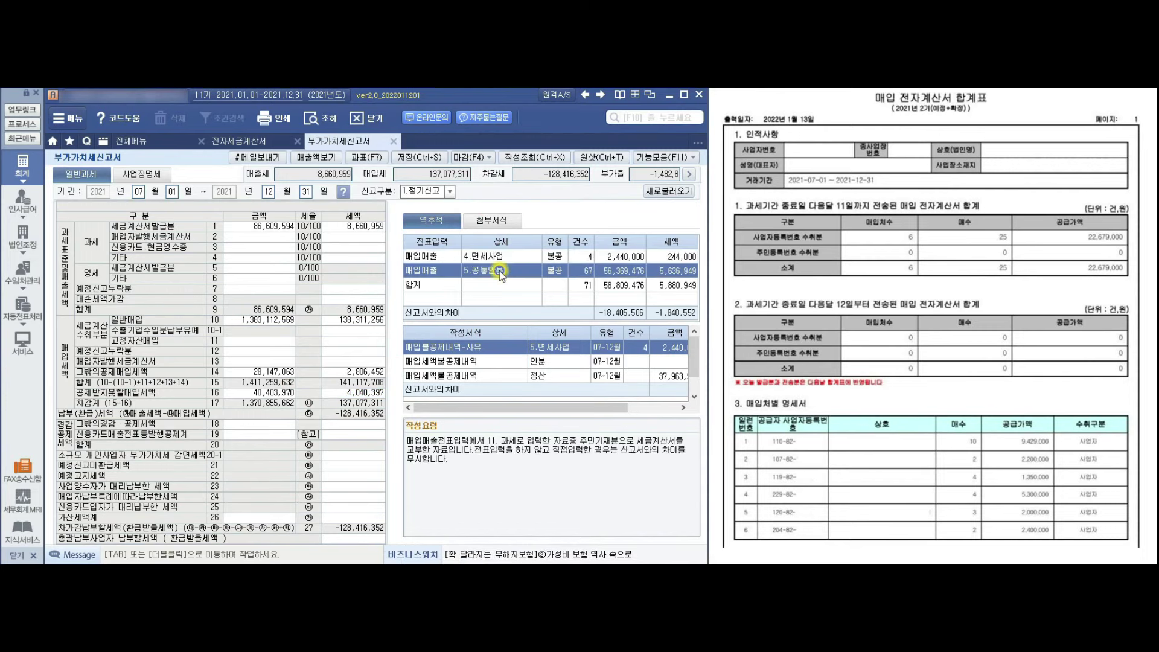
left_click(475, 375)
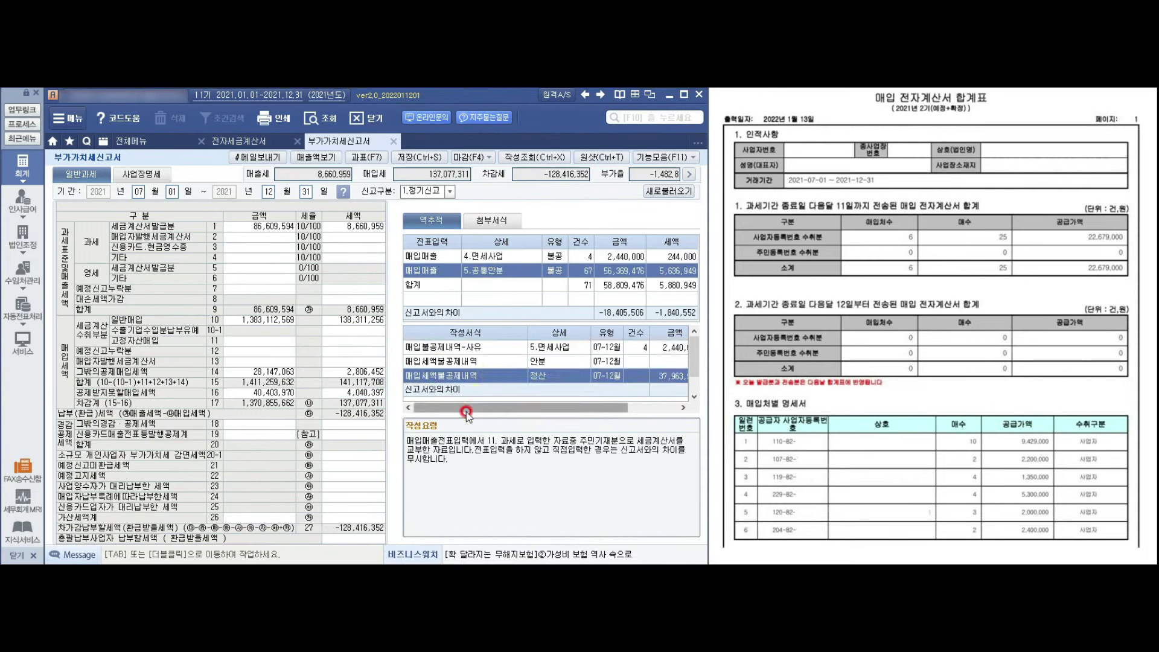
left_click_drag(460, 408, 510, 407)
left_click(651, 377)
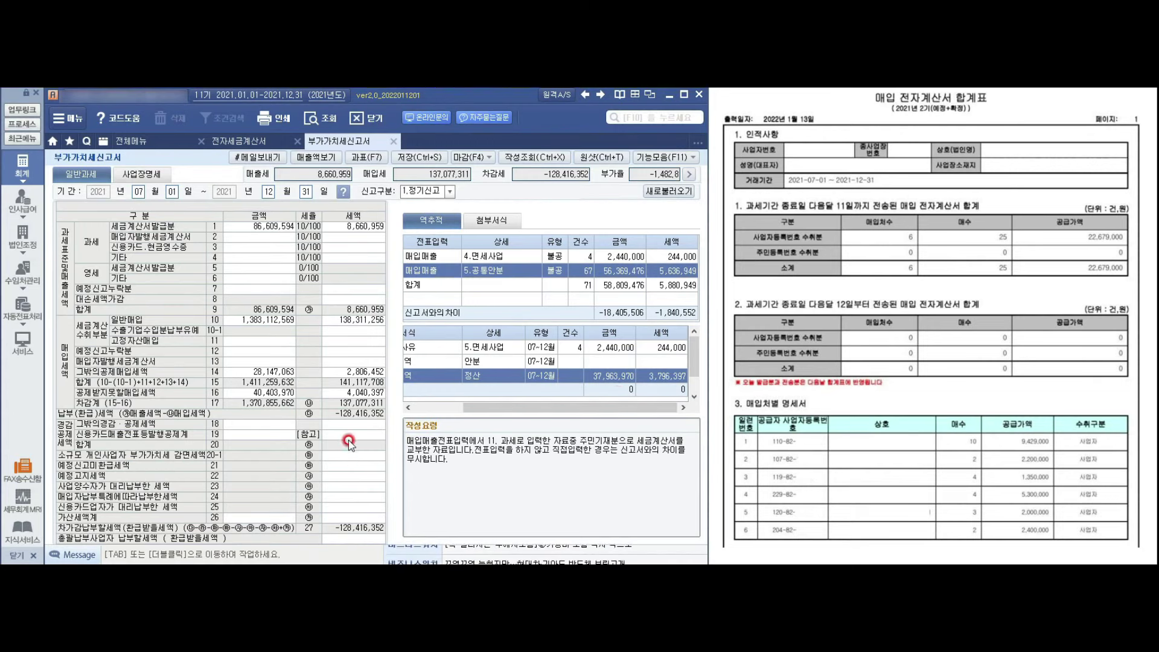
Step: Review the 과세표준명세 of the VAT return as a summary of its sales and close it
left_click(365, 159)
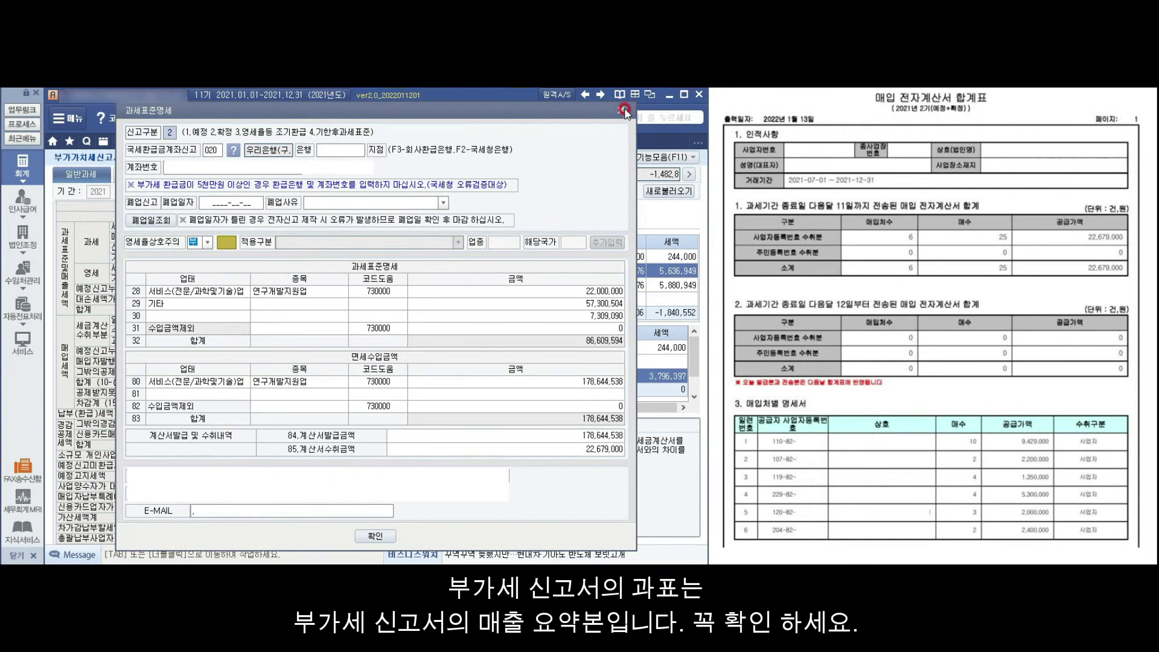
left_click(625, 111)
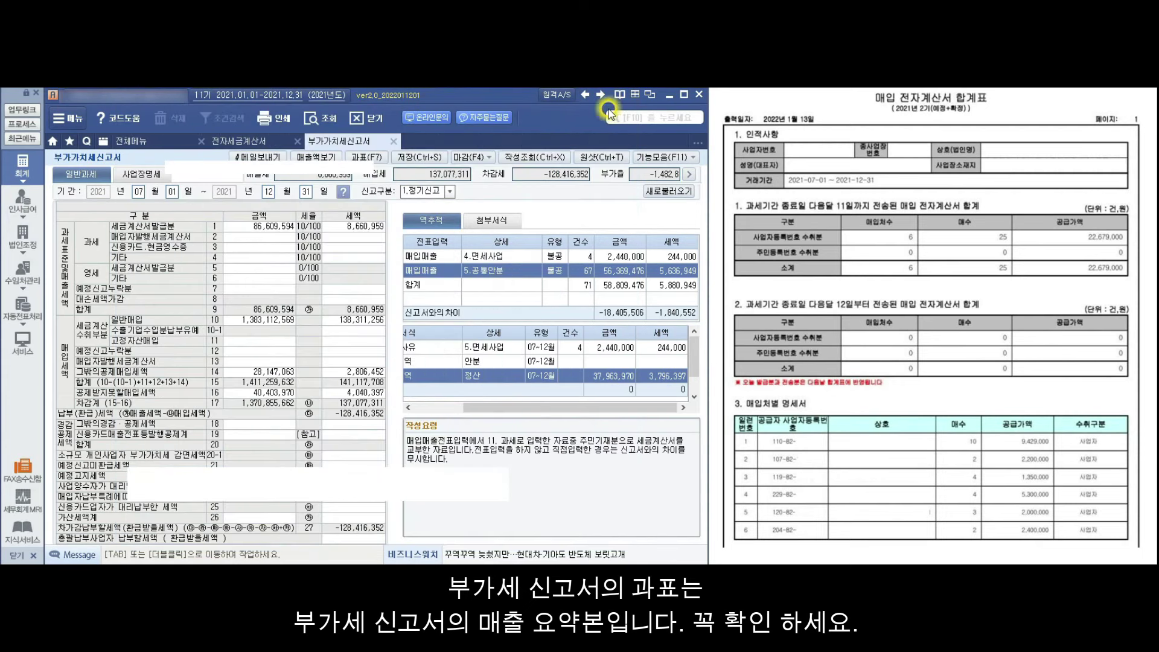
Step: Start the 부가가치세 MRI 검사 from the return's closing procedure and run the verification for 6.하반기 (July to December 2021)
left_click(474, 158)
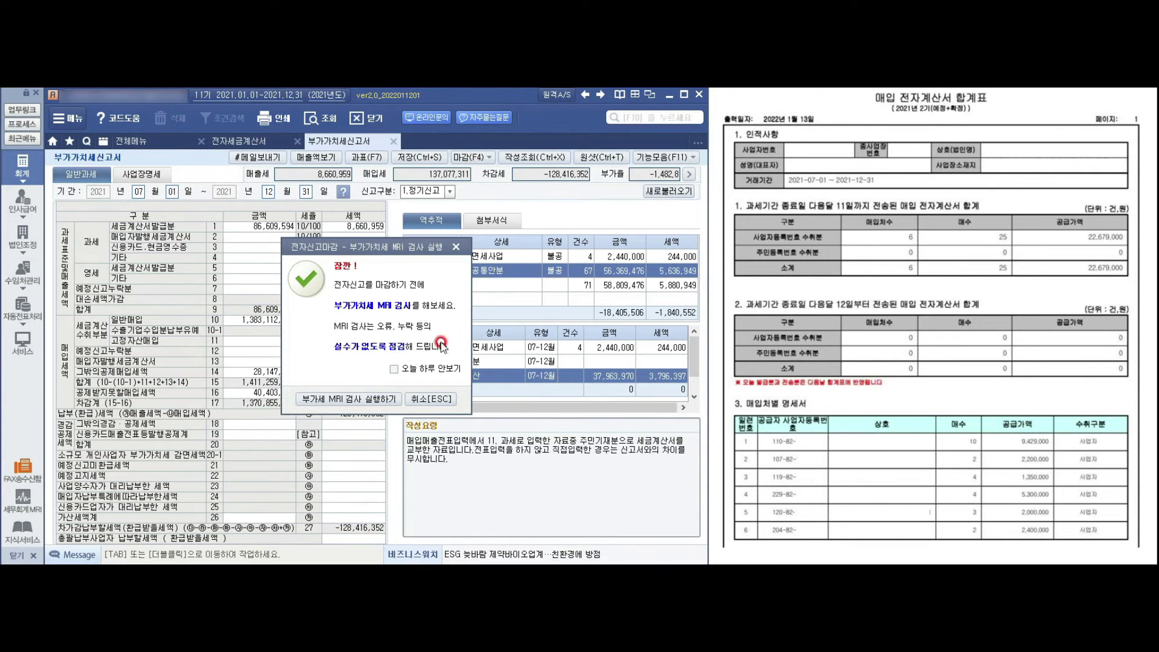
left_click(377, 401)
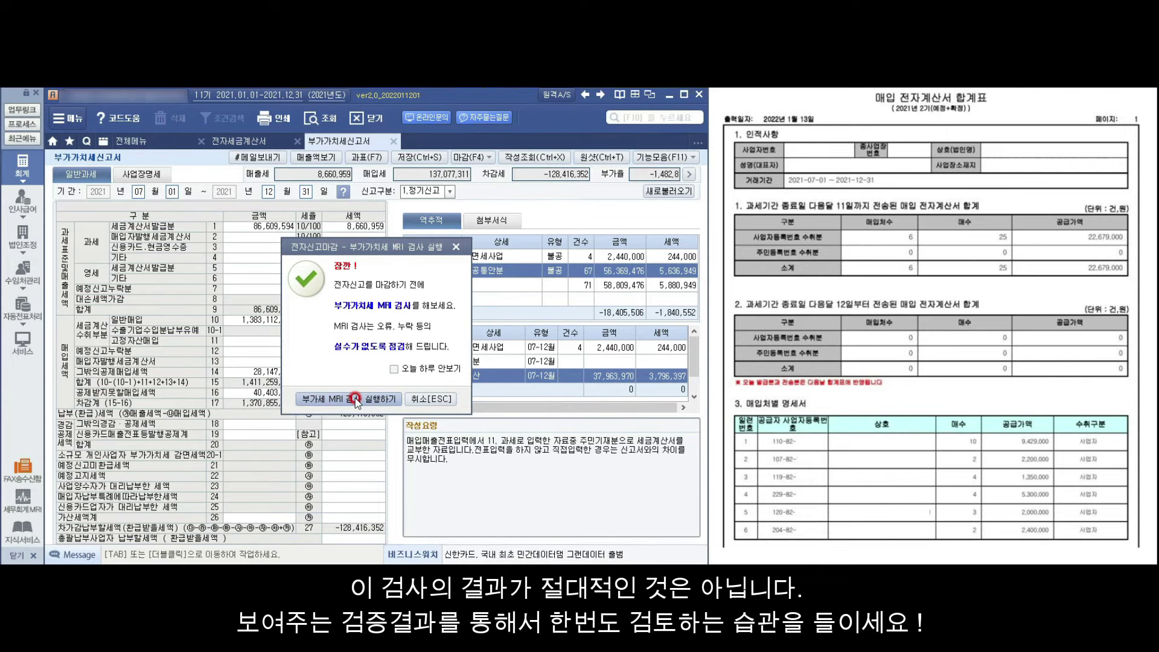
left_click(356, 399)
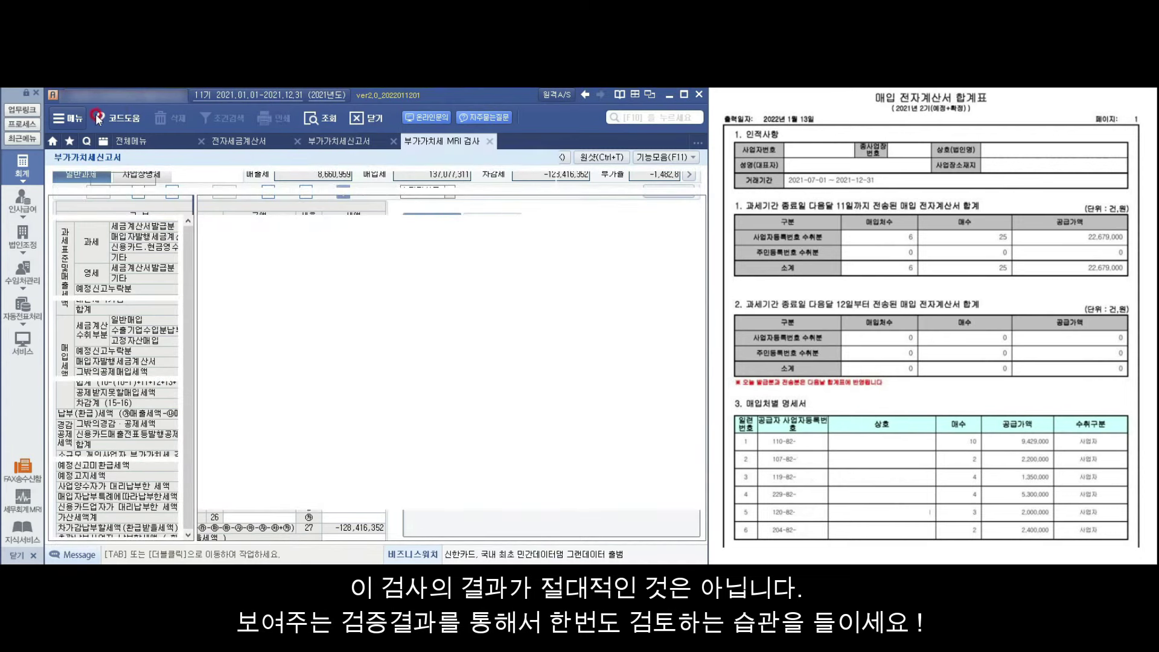
left_click(151, 176)
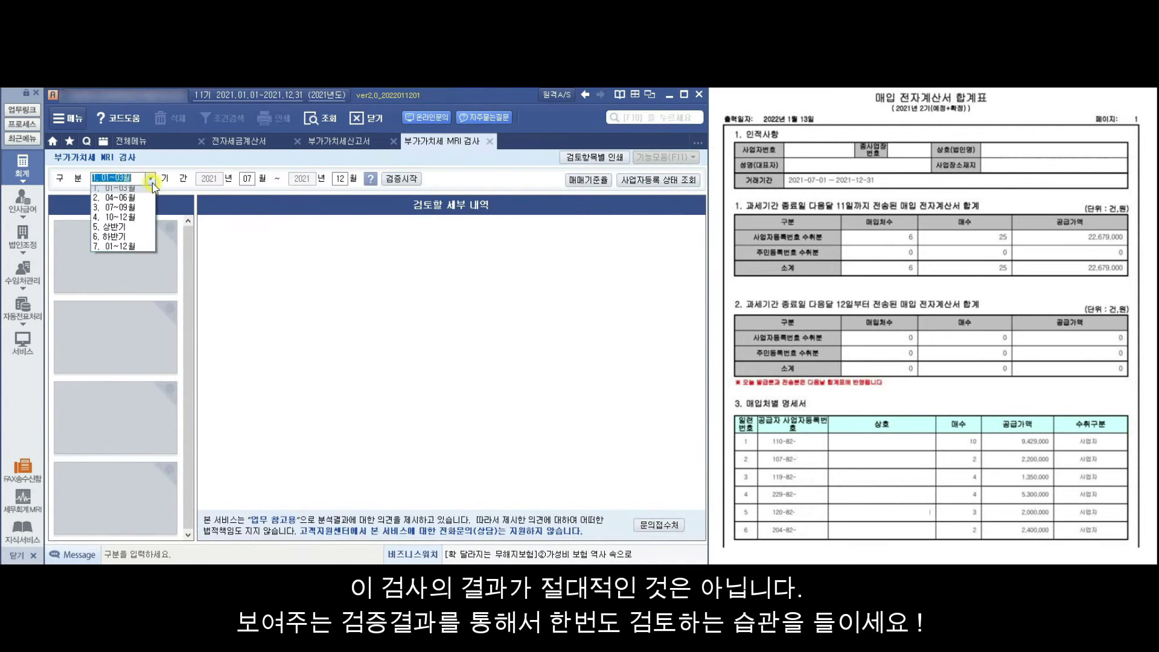
left_click(127, 248)
key("Return")
left_click(556, 390)
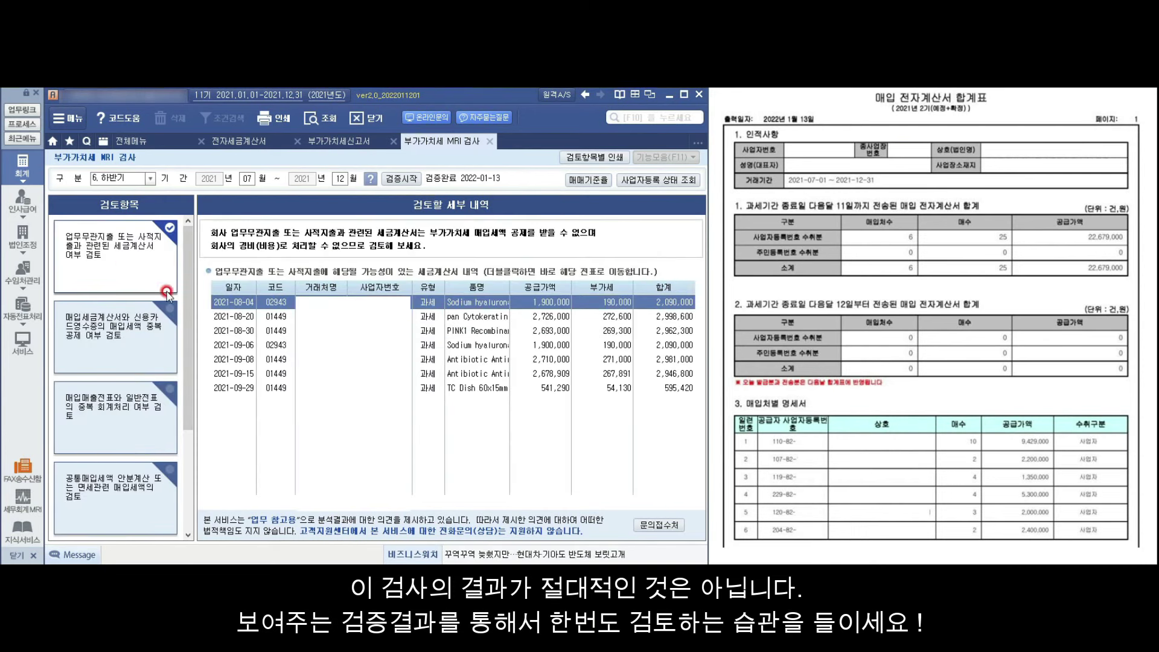
Step: Examine the tax invoices flagged as possible 업무무관지출 or 사적지출, checking each entry's item name and amounts
key("Down")
key("Down")
key("Down")
key("Down")
key("Down")
key("Down")
key("Up")
key("Up")
key("Up")
key("Up")
key("Up")
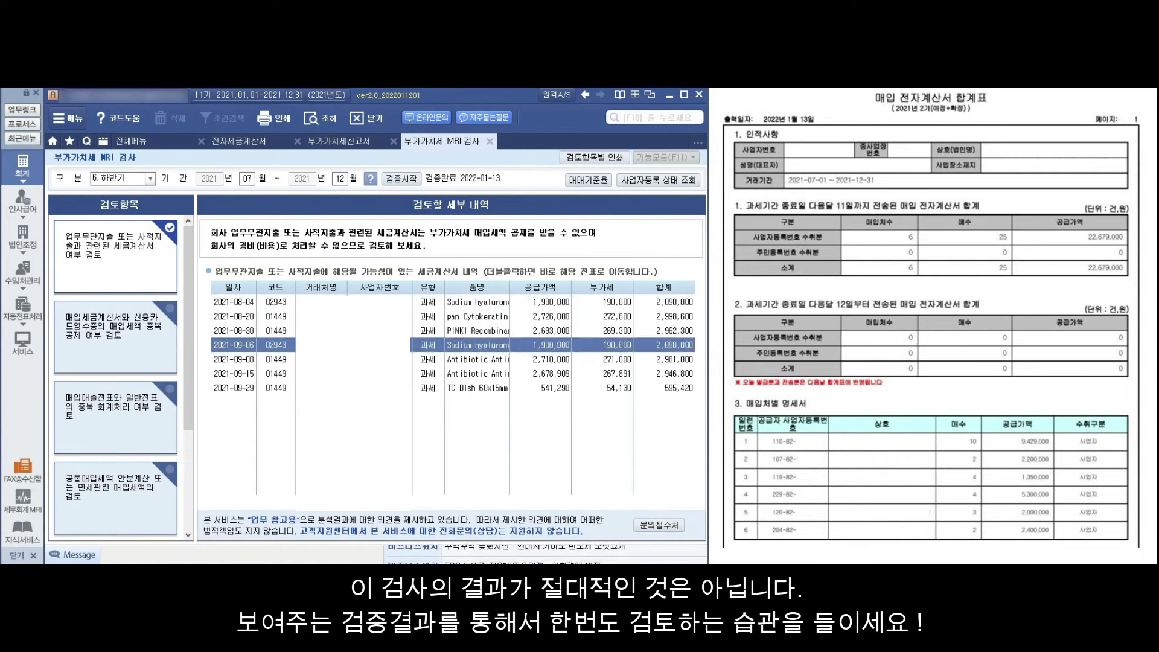
key("Down")
key("Down")
key("Down")
key("Down")
key("Down")
key("Up")
key("Up")
key("Up")
key("Up")
key("Up")
left_click(484, 343)
left_click(482, 389)
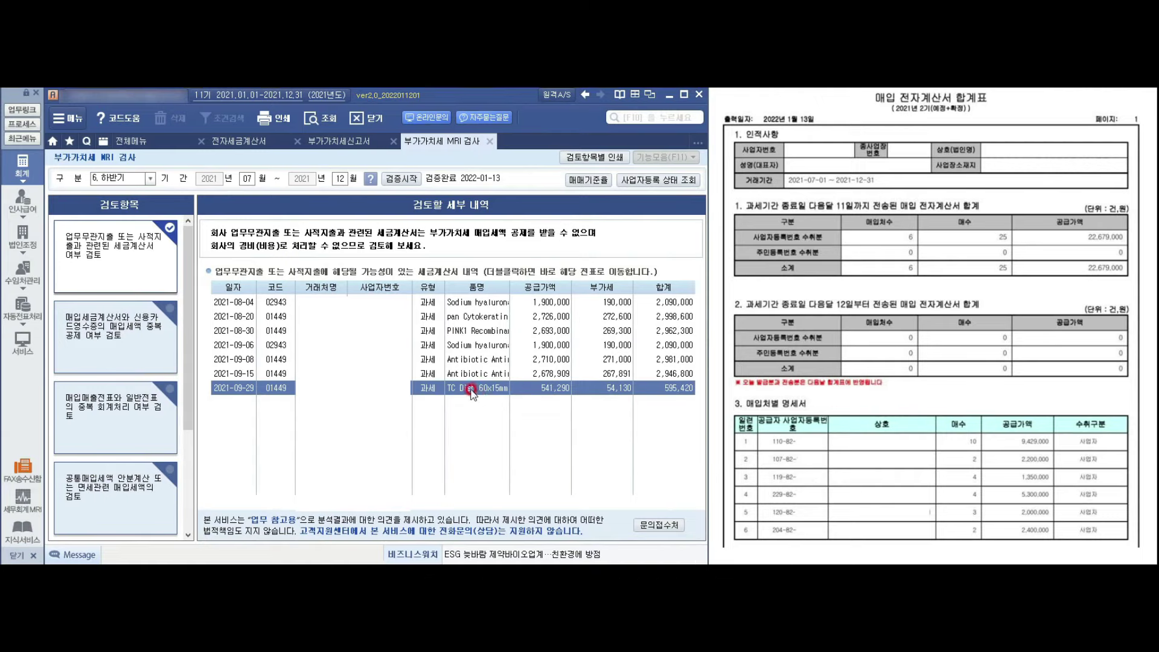
Step: Examine the 매입세금계산서와 신용카드영수증 review item for purchases whose input tax may be deducted twice
left_click(93, 343)
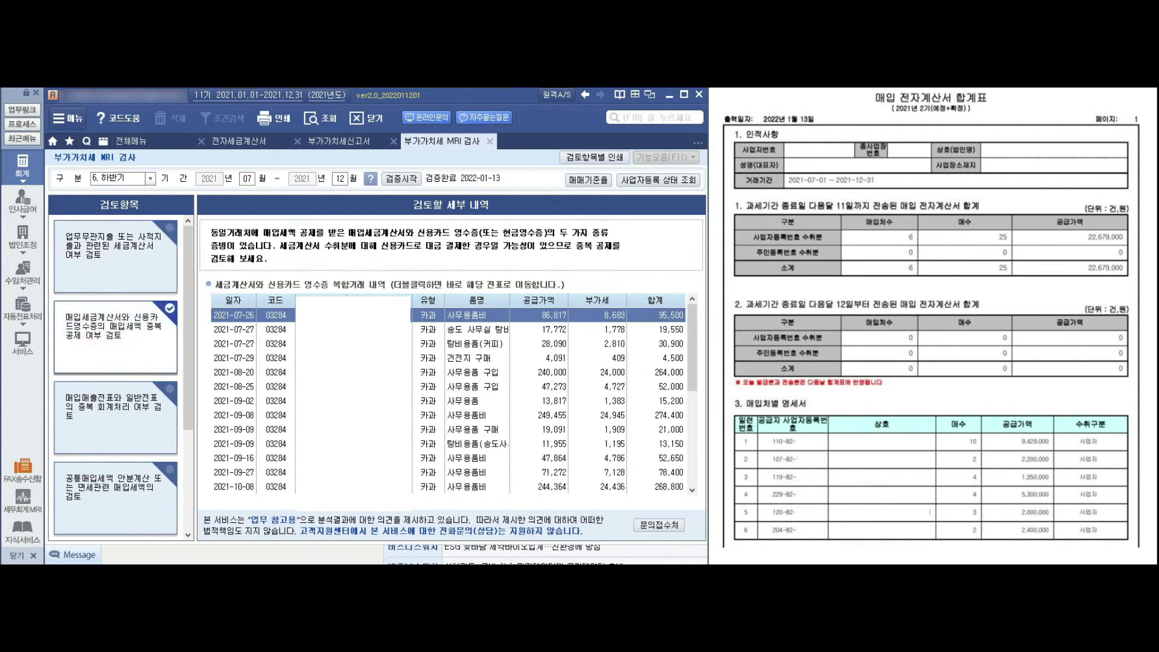
left_click_drag(471, 376, 477, 436)
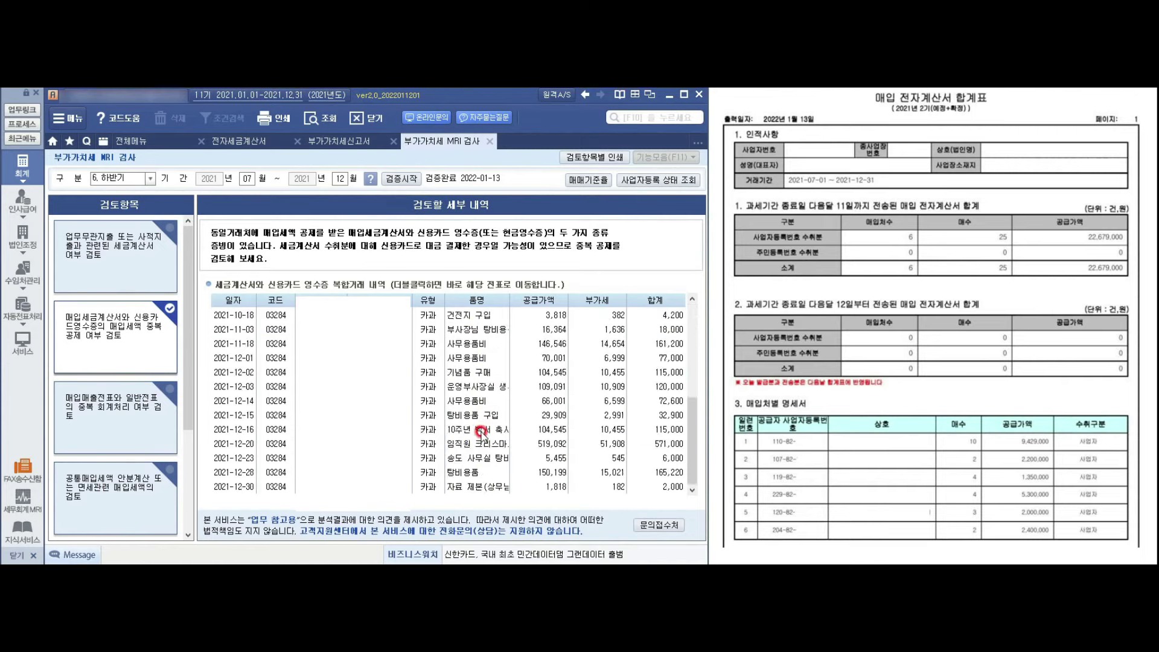
left_click(471, 345)
left_click_drag(471, 345, 486, 429)
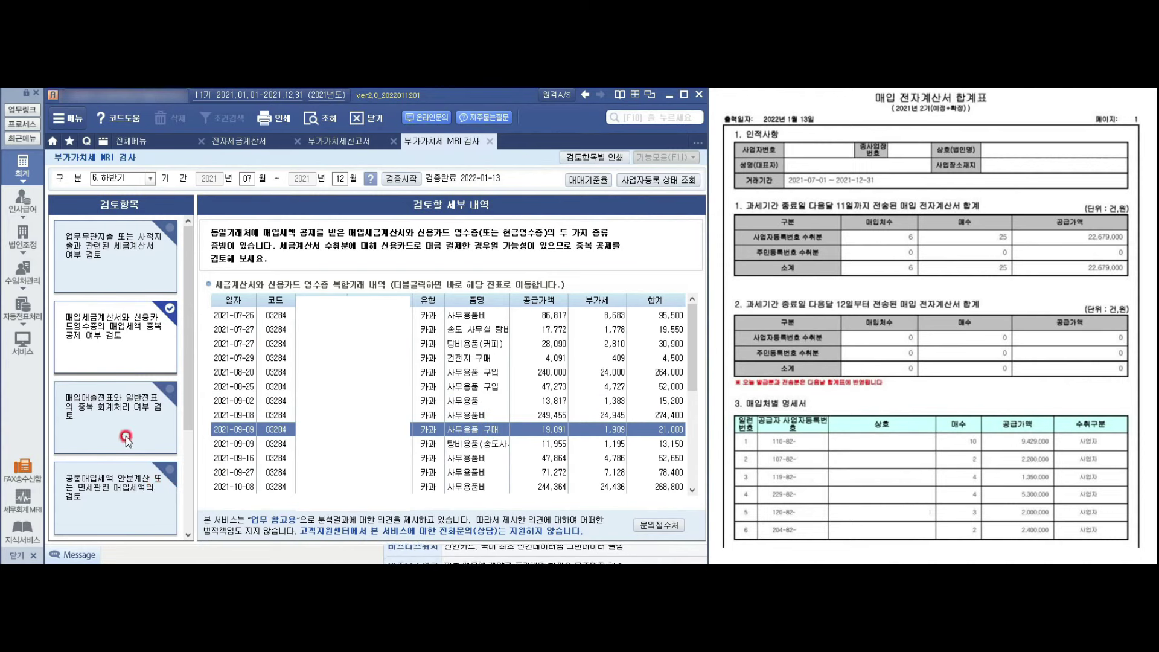
Step: Check the review items for 공통매입세액 안분계산 and for duplicate bookings between 매입매출전표 and 일반전표
left_click(131, 501)
left_click(525, 358)
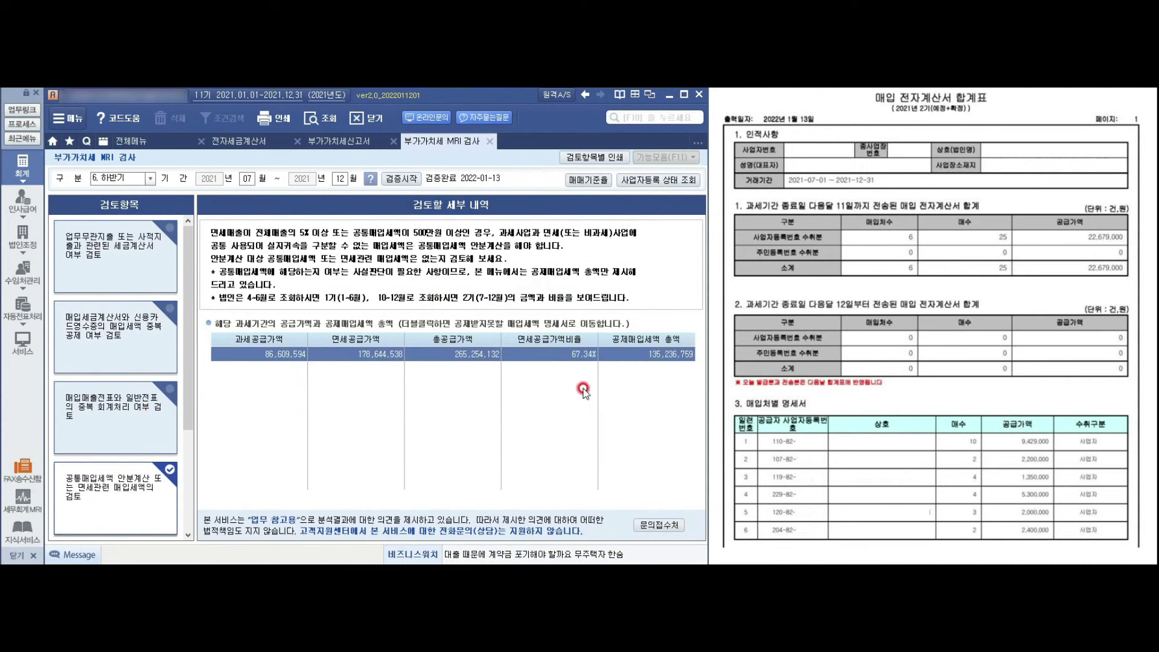
left_click(107, 435)
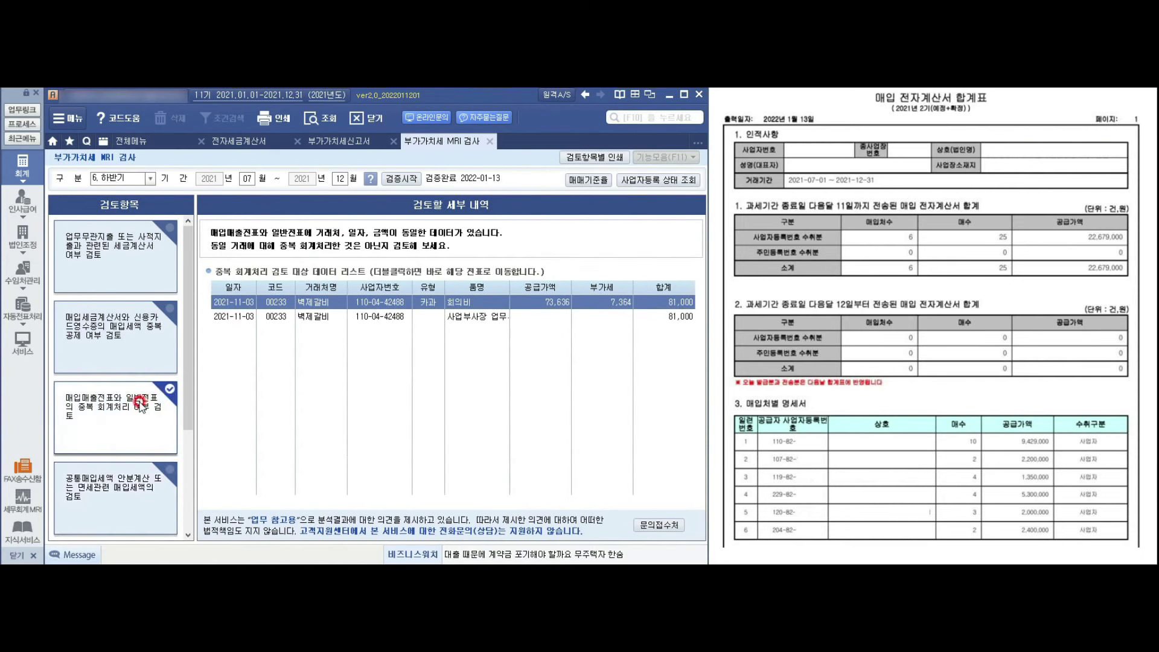
Step: Check the 전자세금계산서 지연수취 관련 가산세 review item for late-received invoices and close the MRI 검사
scroll(132, 416, "down", 3)
left_click(118, 481)
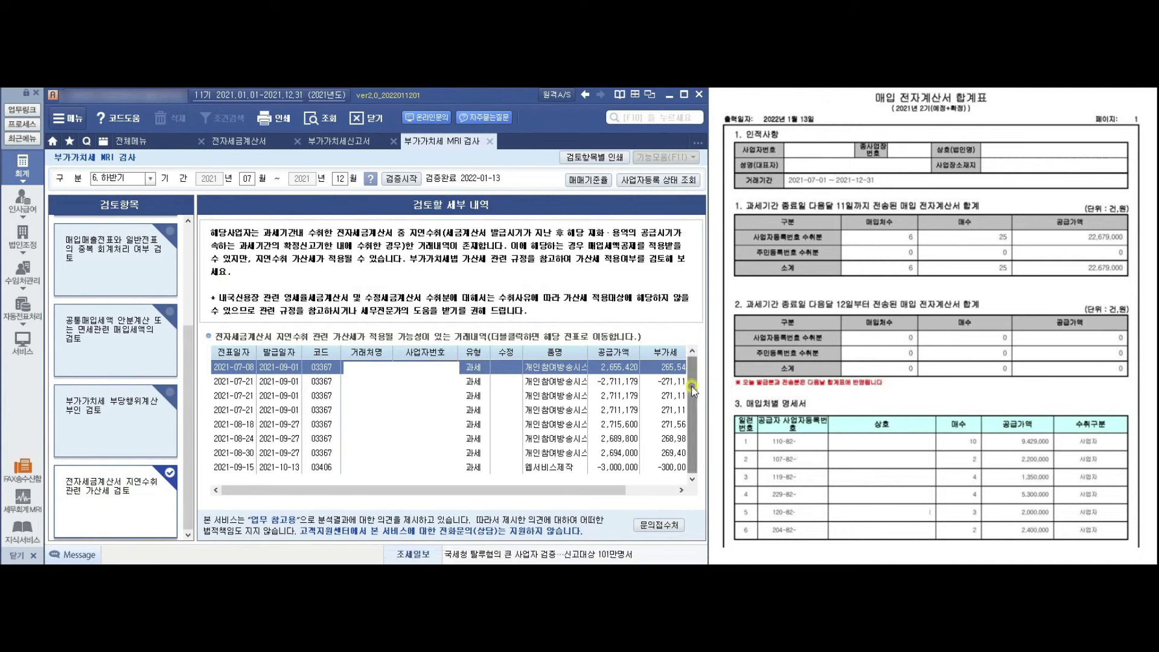
left_click(490, 142)
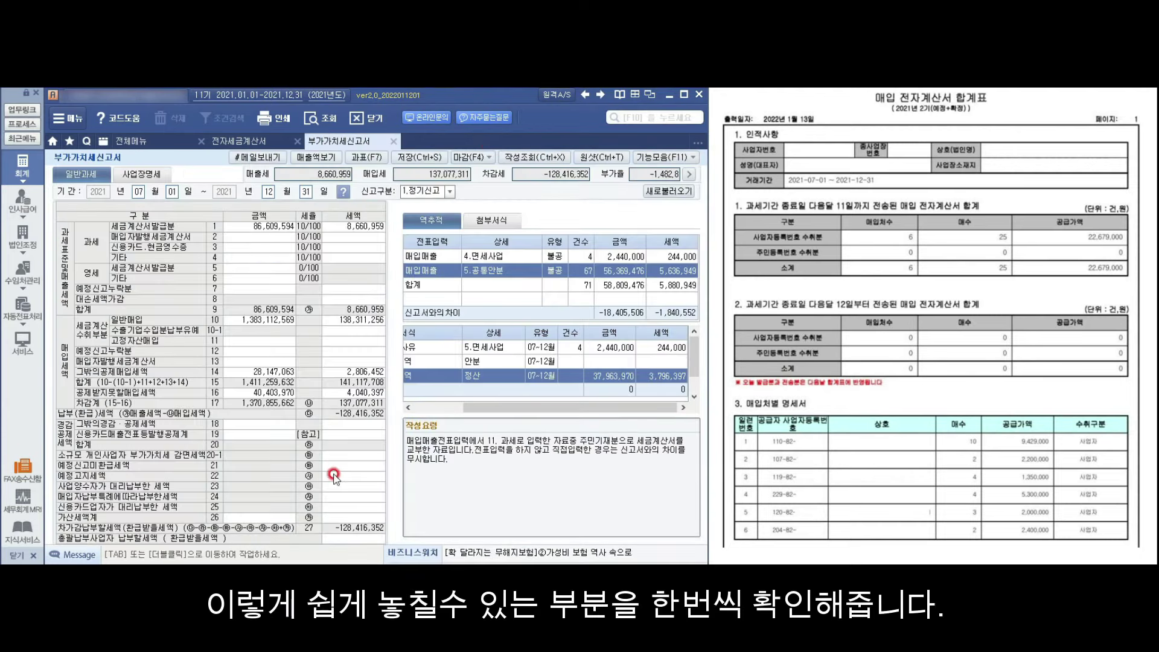
Step: Run 가산세계산 on the second-half 2021 purchase 전자세금계산서 list and examine the 지연수취(매입세액 공제) amount and penalty tax
left_click(233, 143)
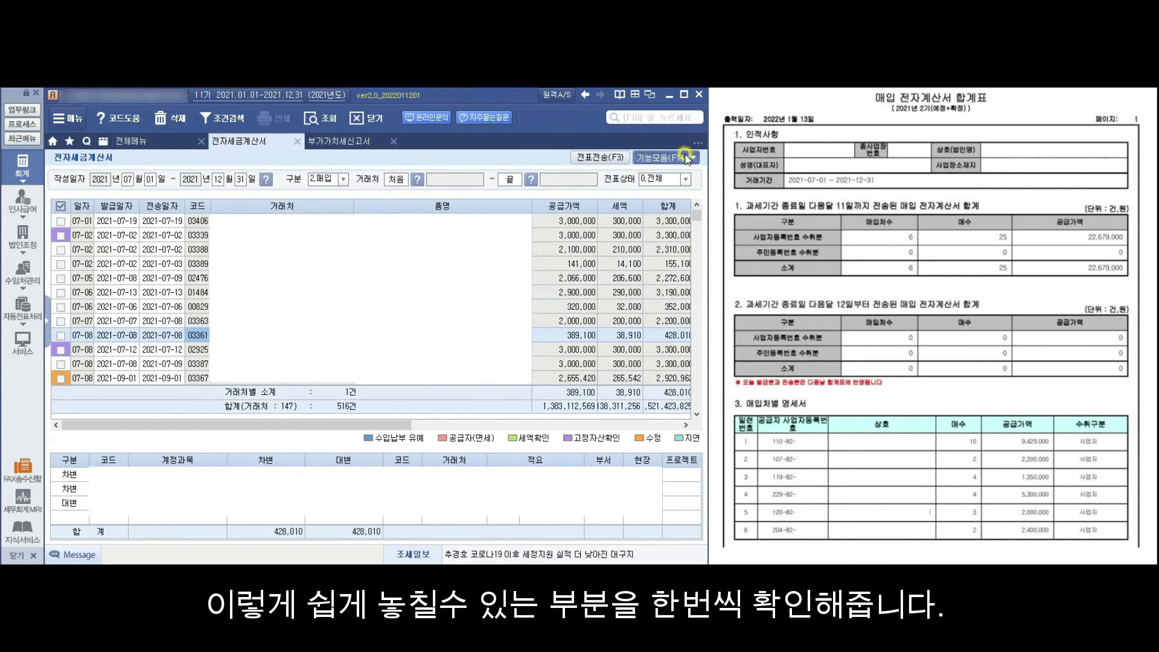
left_click(664, 157)
left_click(589, 247)
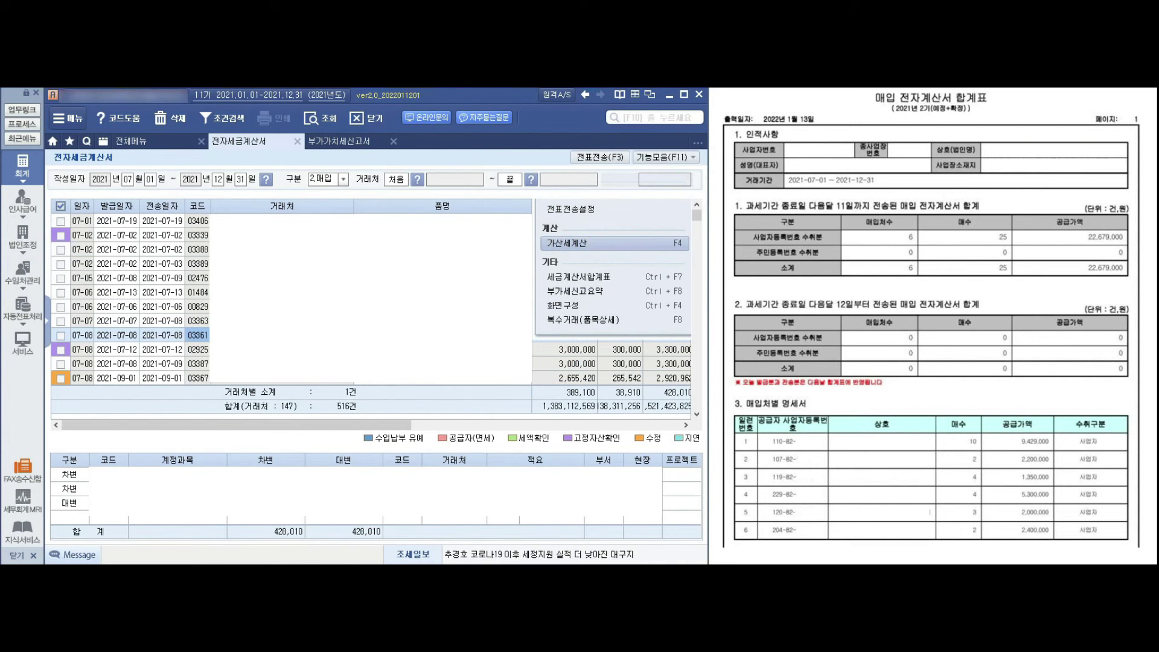
left_click(405, 322)
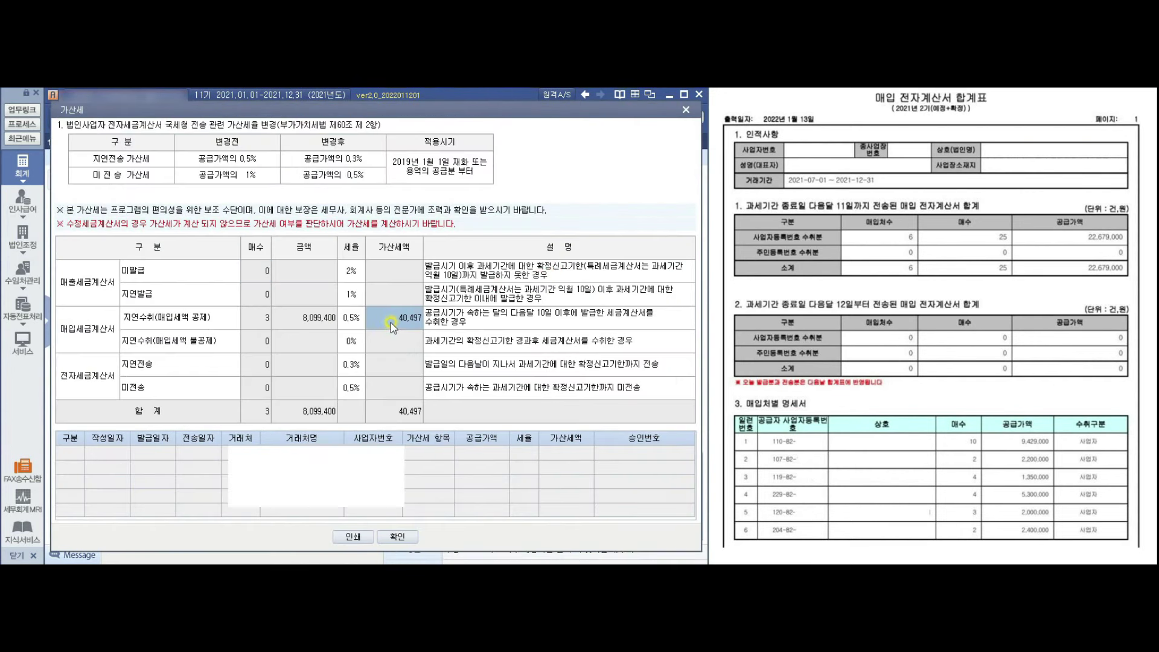
key("Escape")
Step: Enter 8,099,400 as the 세금계산서지연수취 amount (row 63) in the VAT return's 가산세명세 and return to the form
left_click(324, 145)
left_click(367, 517)
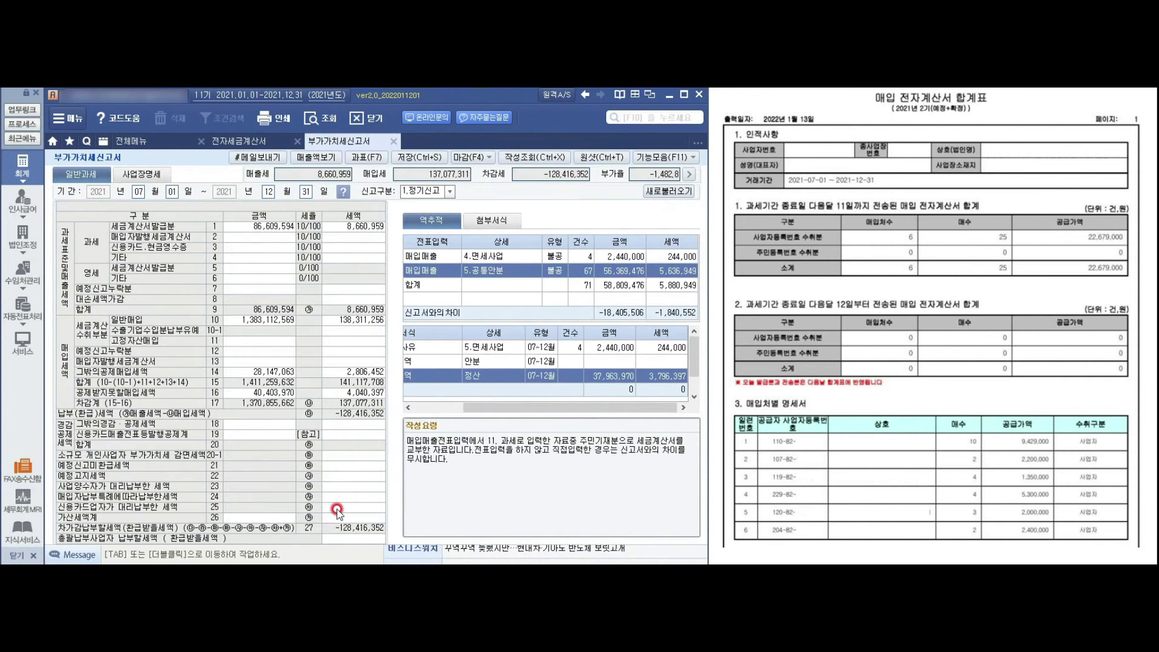
double_click(366, 516)
left_click(379, 158)
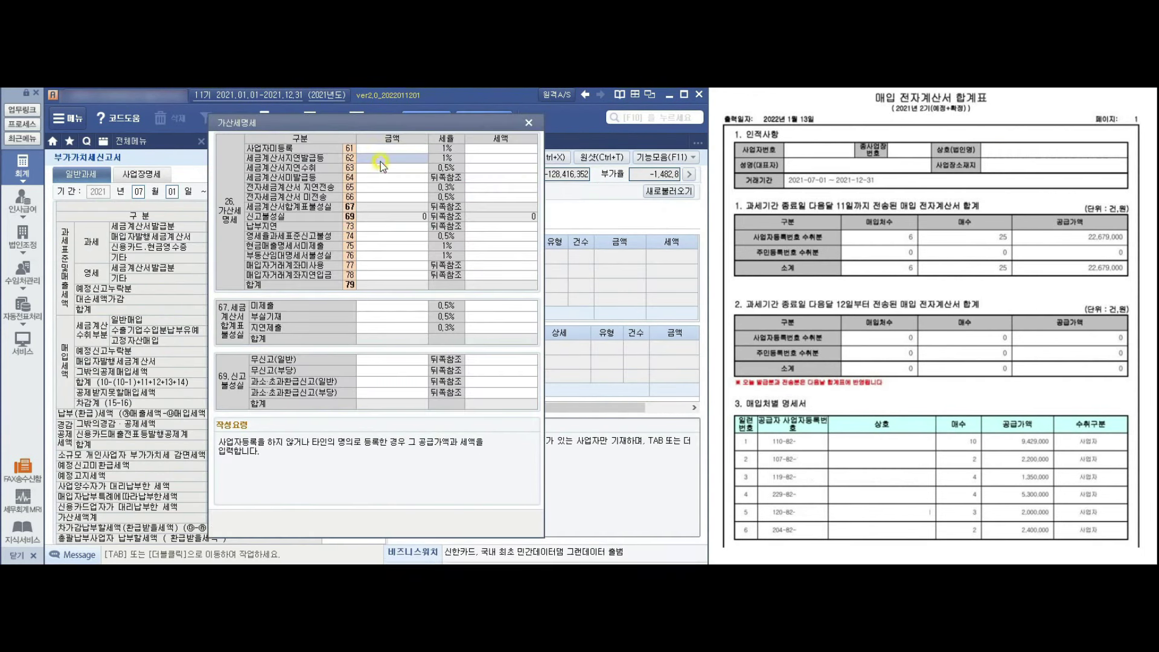
left_click(401, 167)
type("8099400")
key("Return")
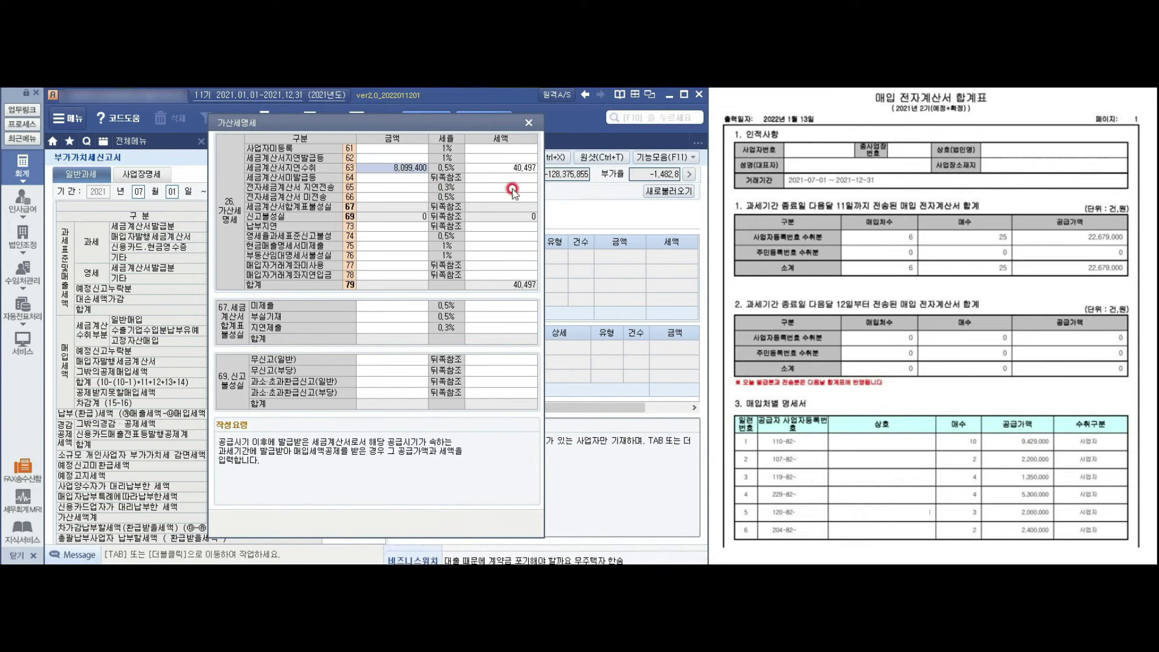
left_click(527, 124)
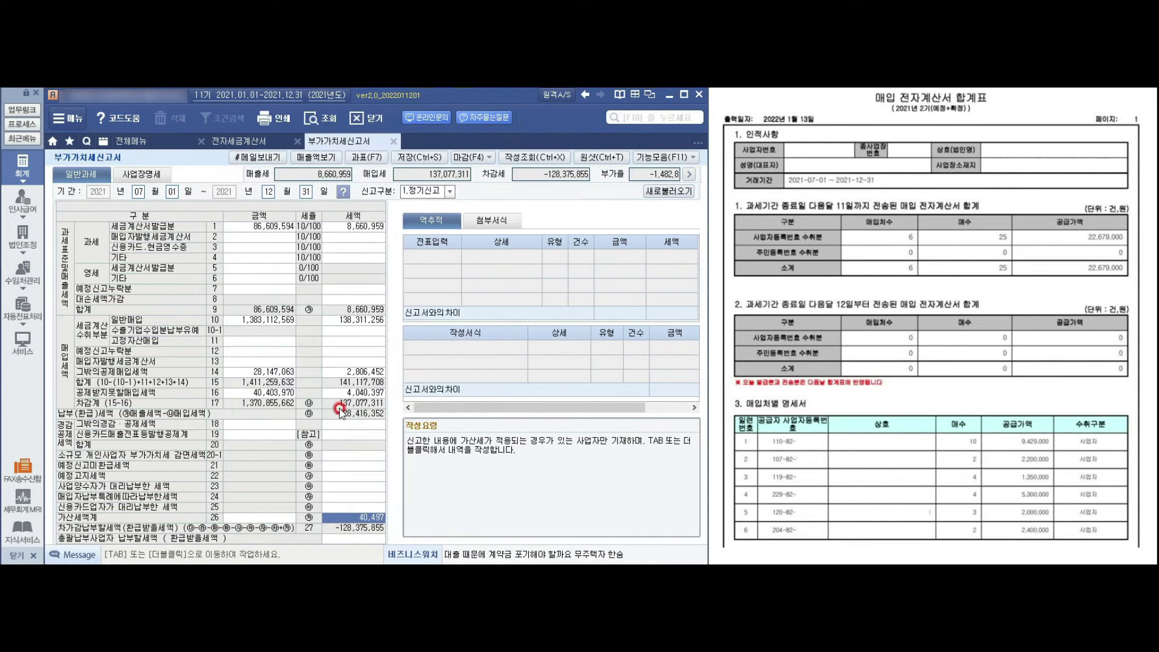
Step: Start the 전자신고 마감 for the VAT return, skip the MRI 검사, and close the listed forms for 2021년 7월 ~ 12월
left_click(473, 158)
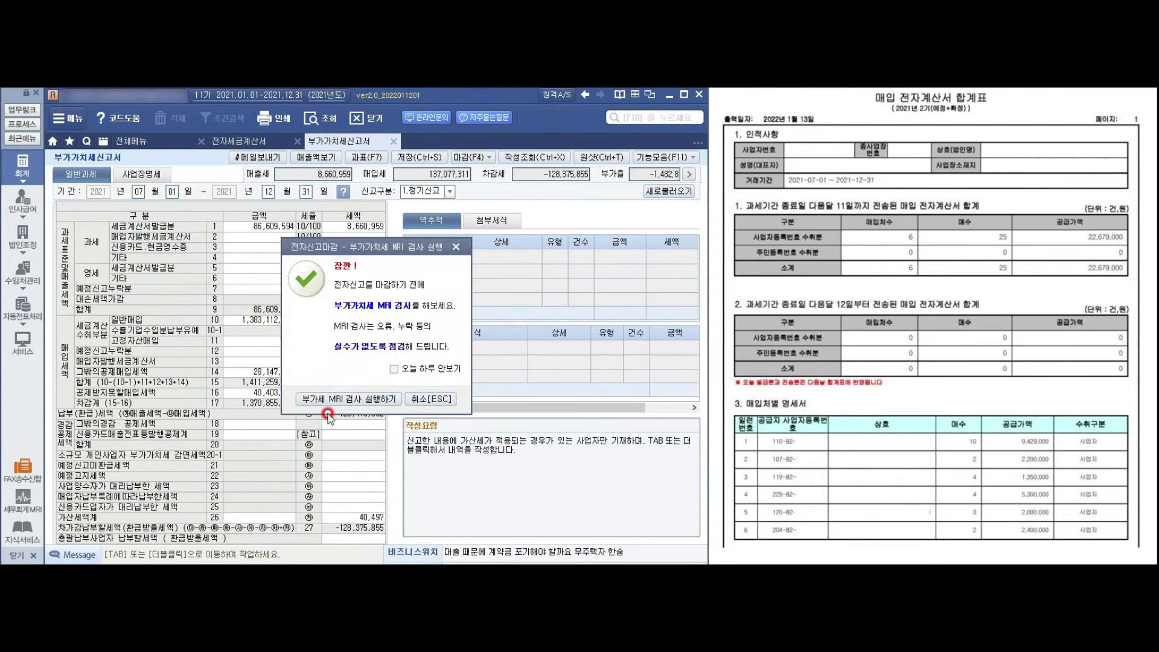
left_click(432, 399)
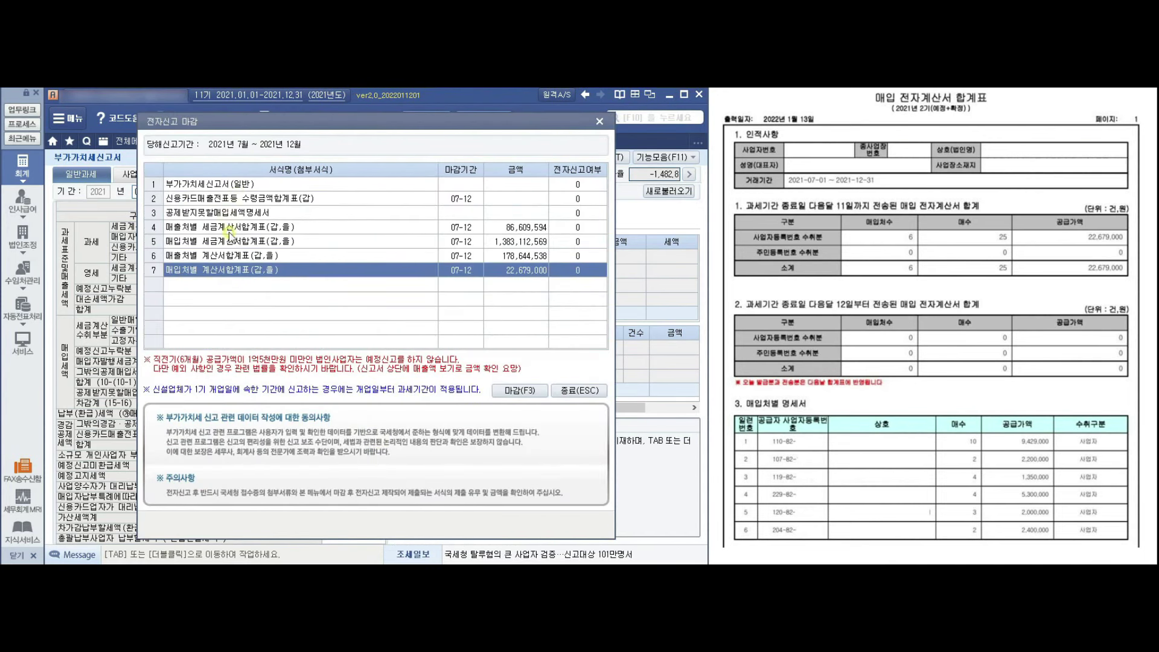
left_click(516, 390)
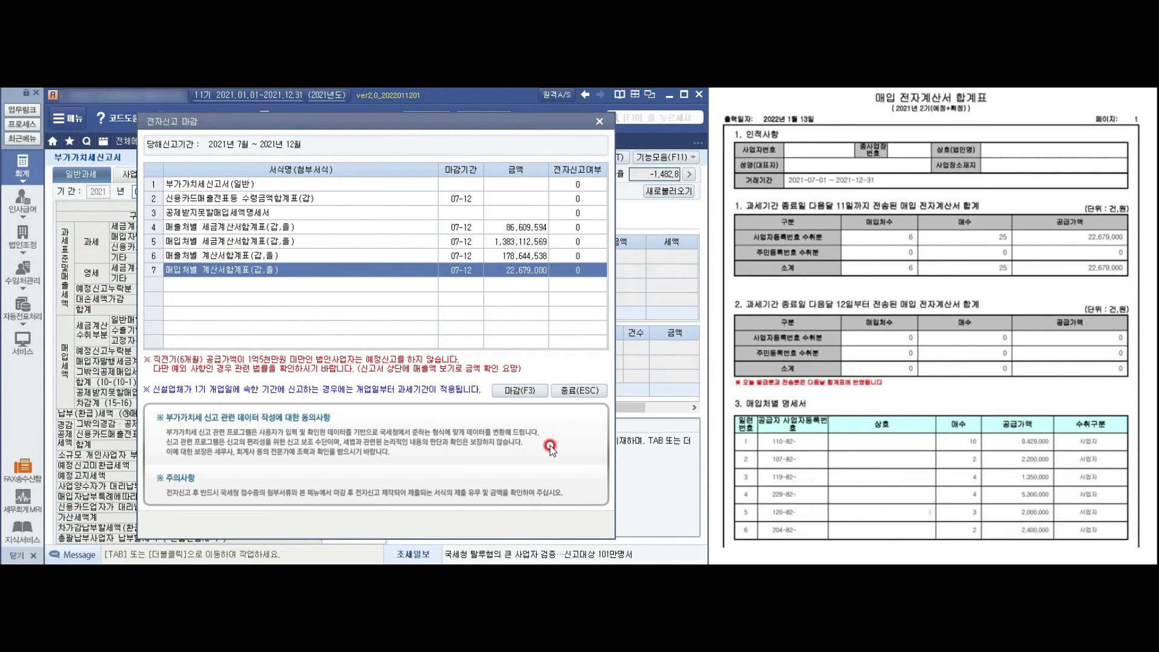